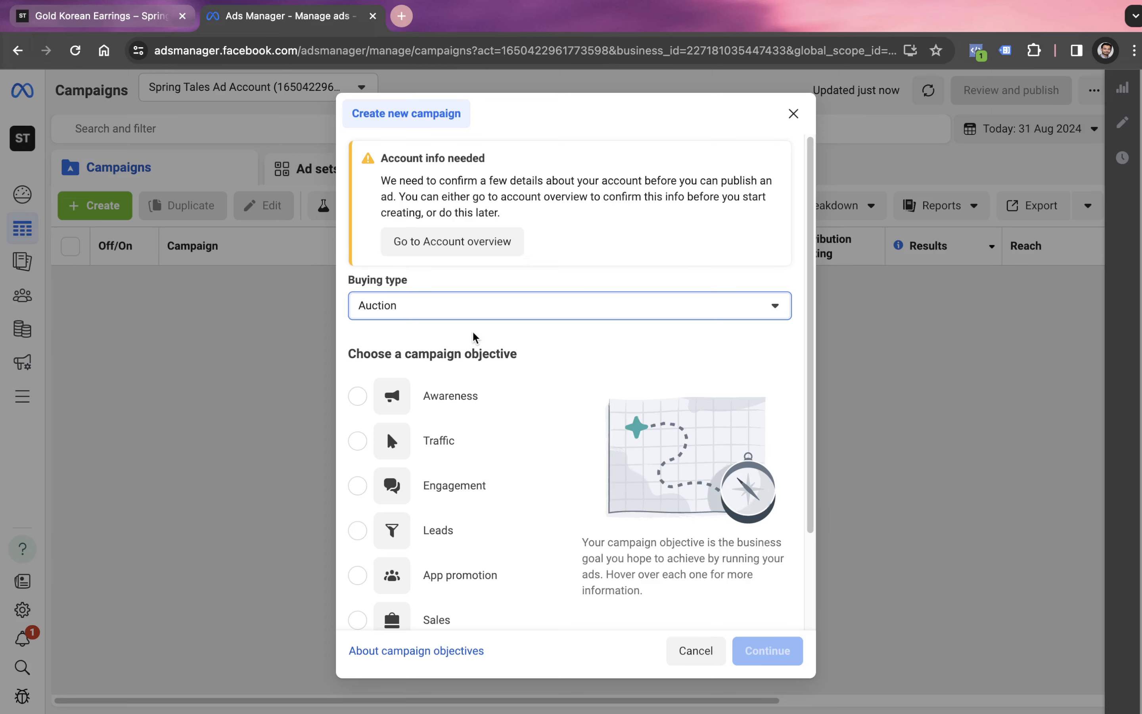
- Choose Traffic as the objective for the new auction campaign
scroll(474, 336, "down", 2)
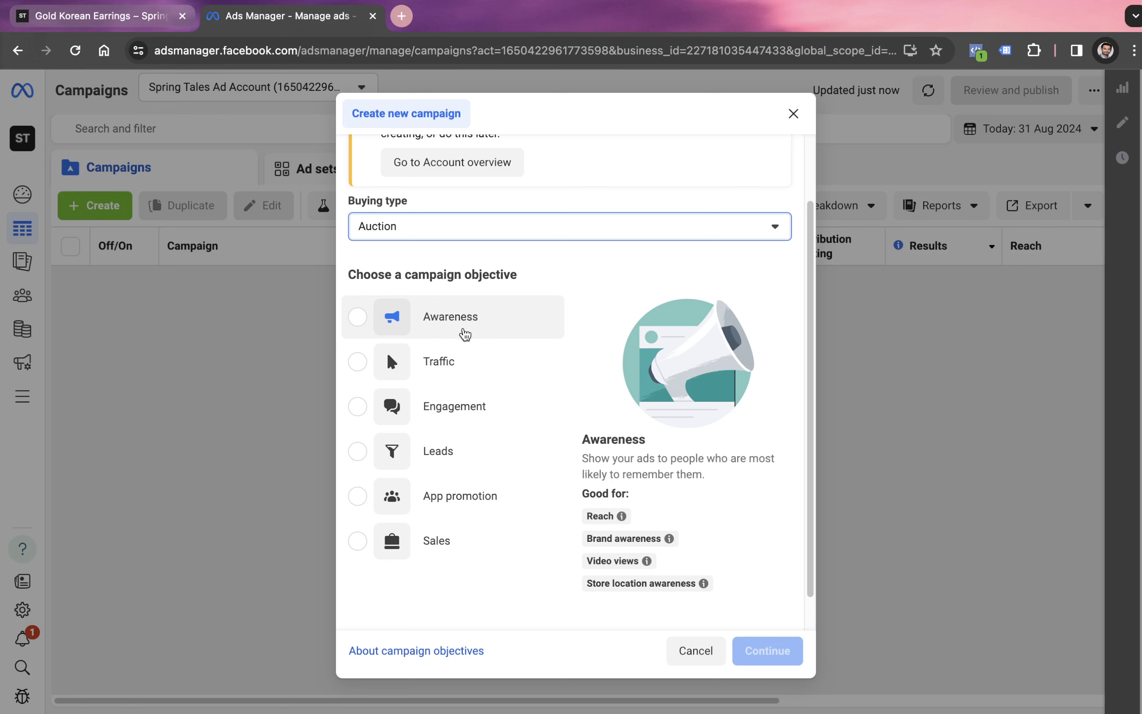
left_click(439, 325)
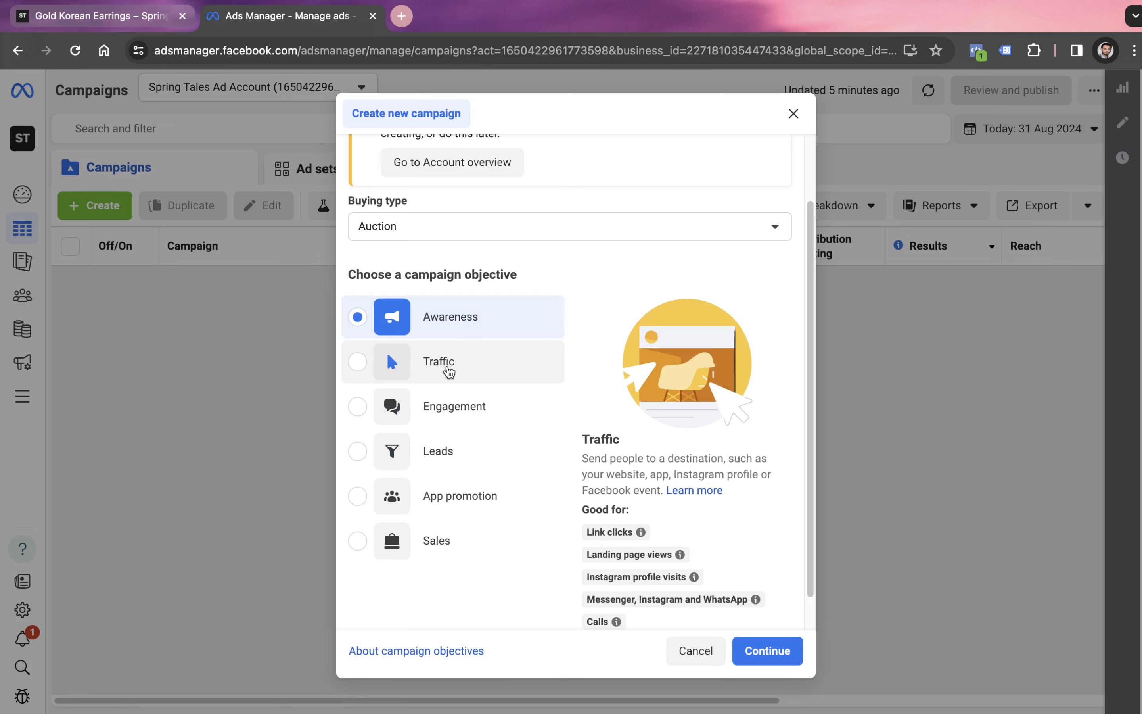
left_click(447, 371)
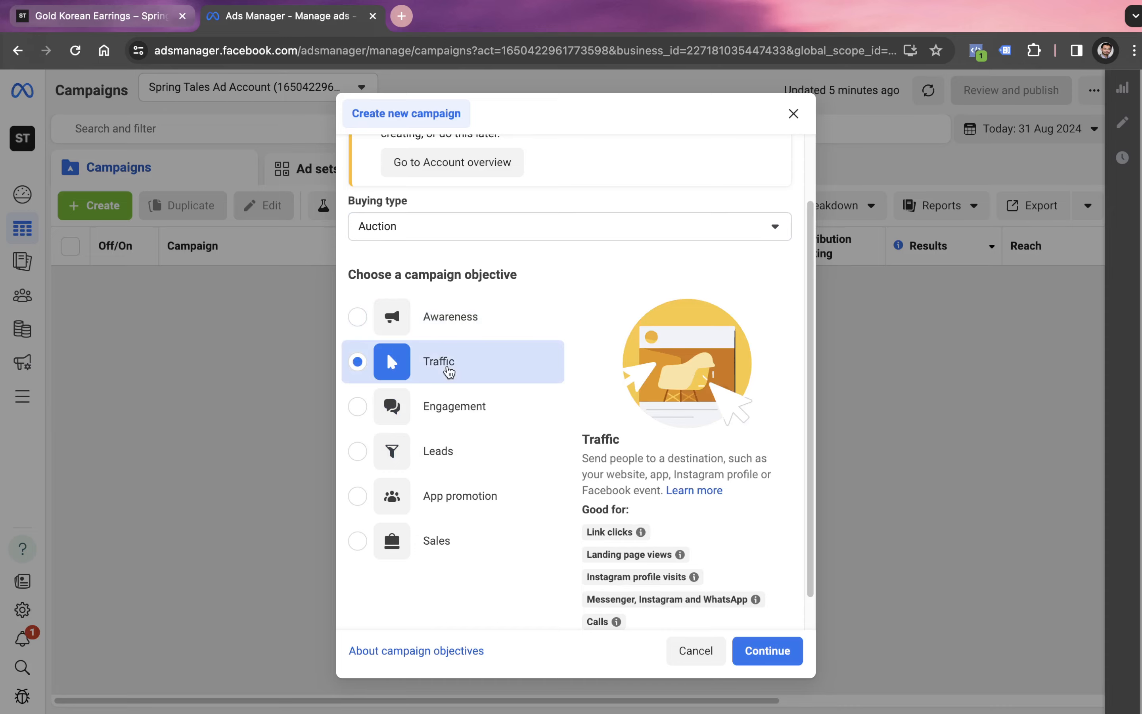
- Switch to the Campaigns Type sheet in Google Sheets and review the campaign types under the Traffic and Engagement objectives
key("ctrl+Left")
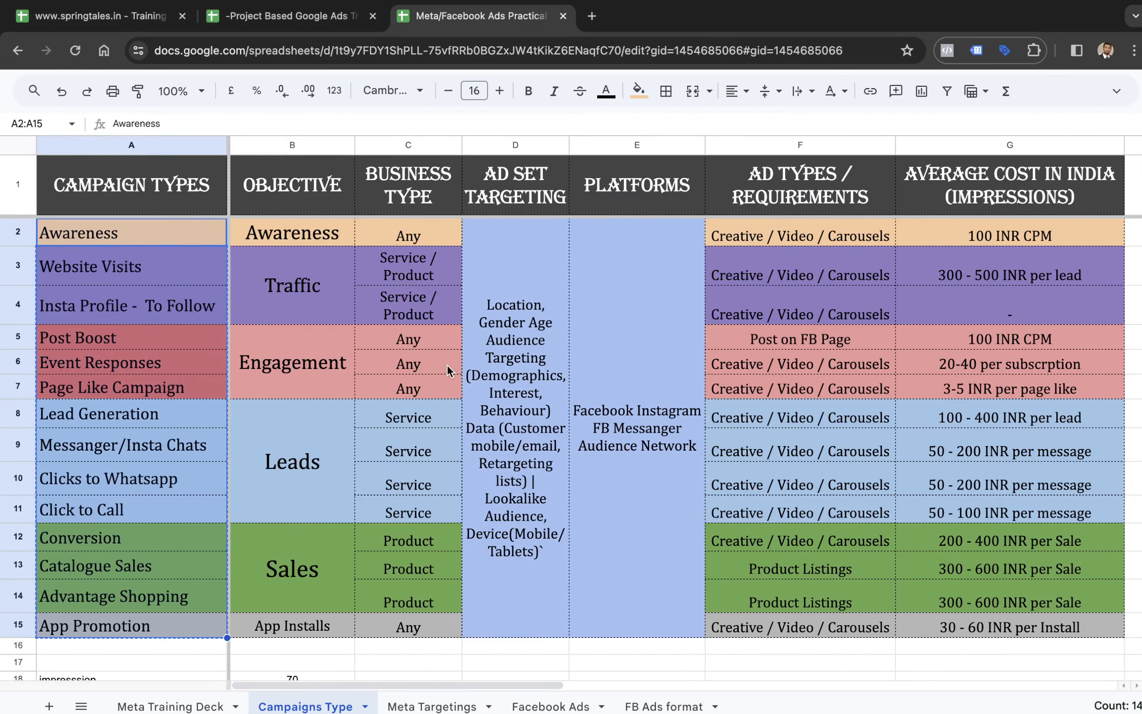
left_click(113, 304)
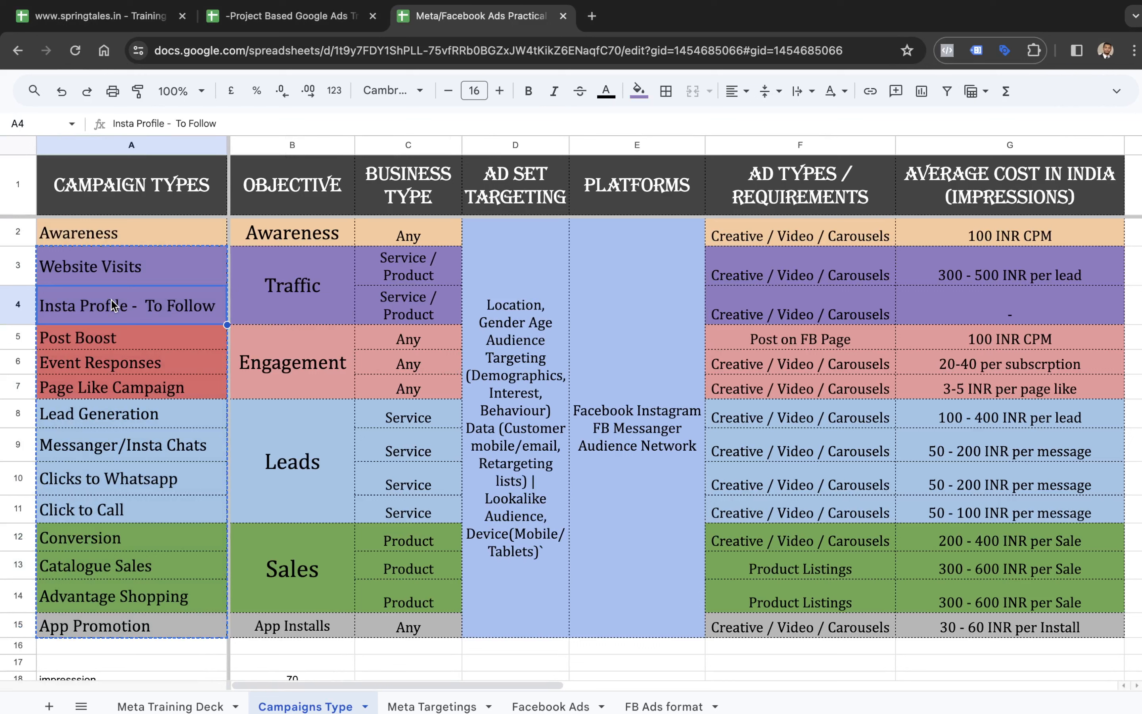
left_click(278, 364)
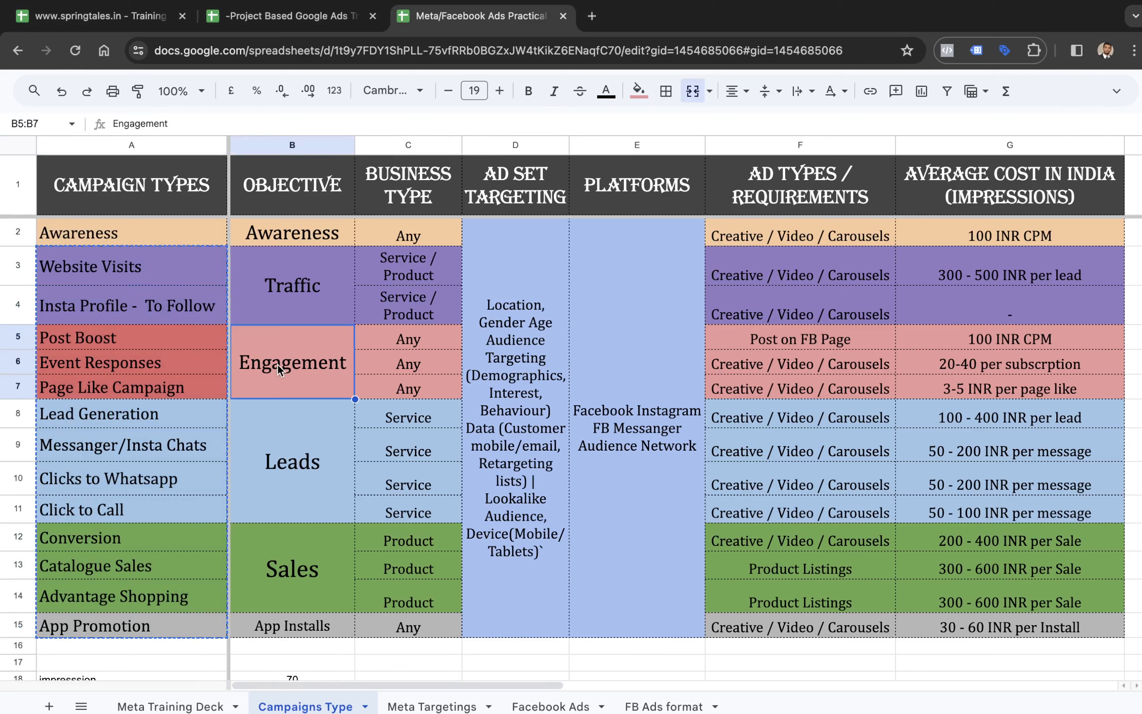
key("Left")
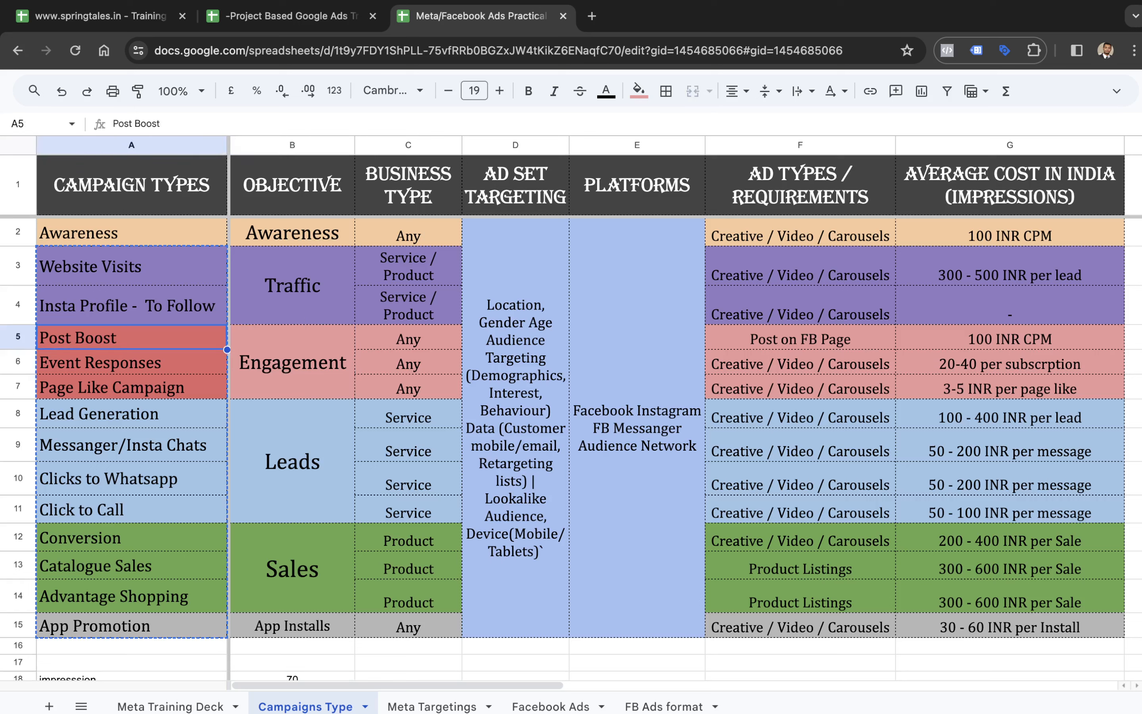
key("Down")
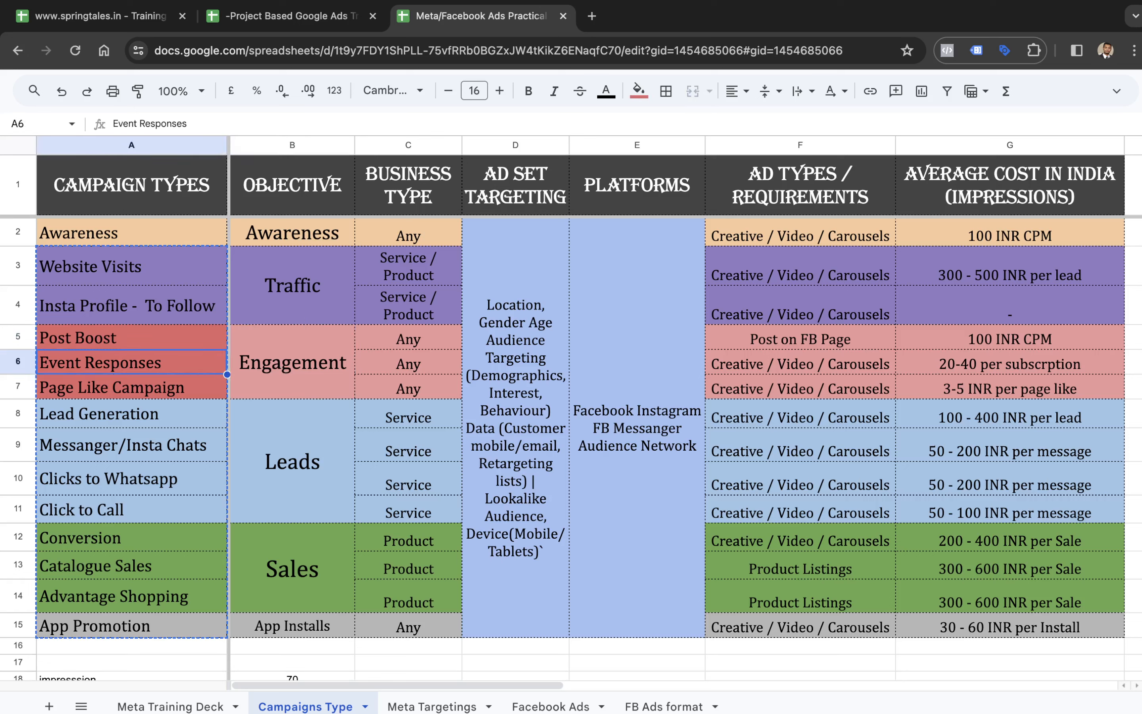
- Go through the campaign types listed for the Leads objective, from Lead Generation to Click to Call
key("Right")
key("Down")
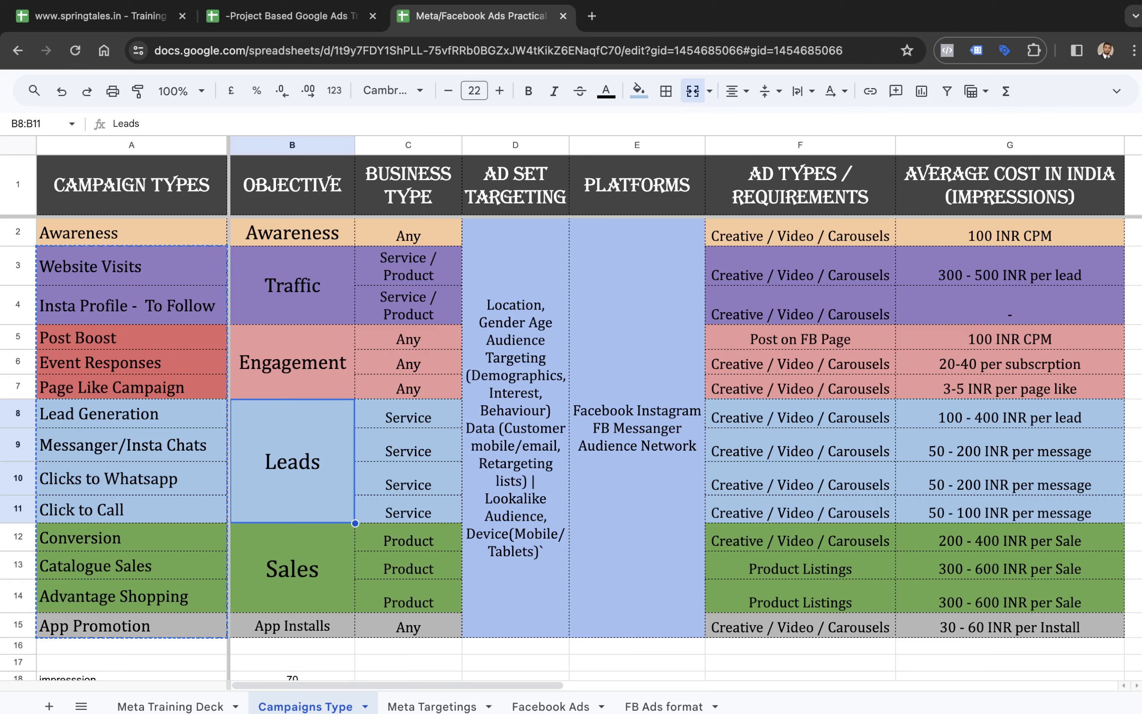
key("Left")
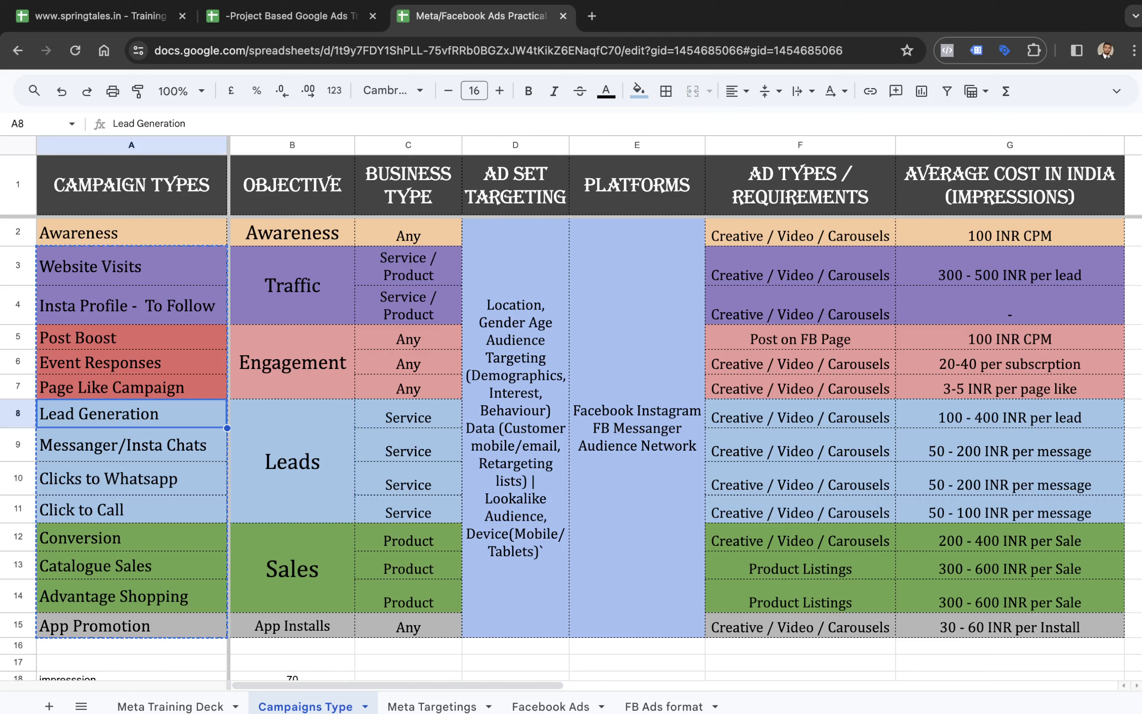
key("Down")
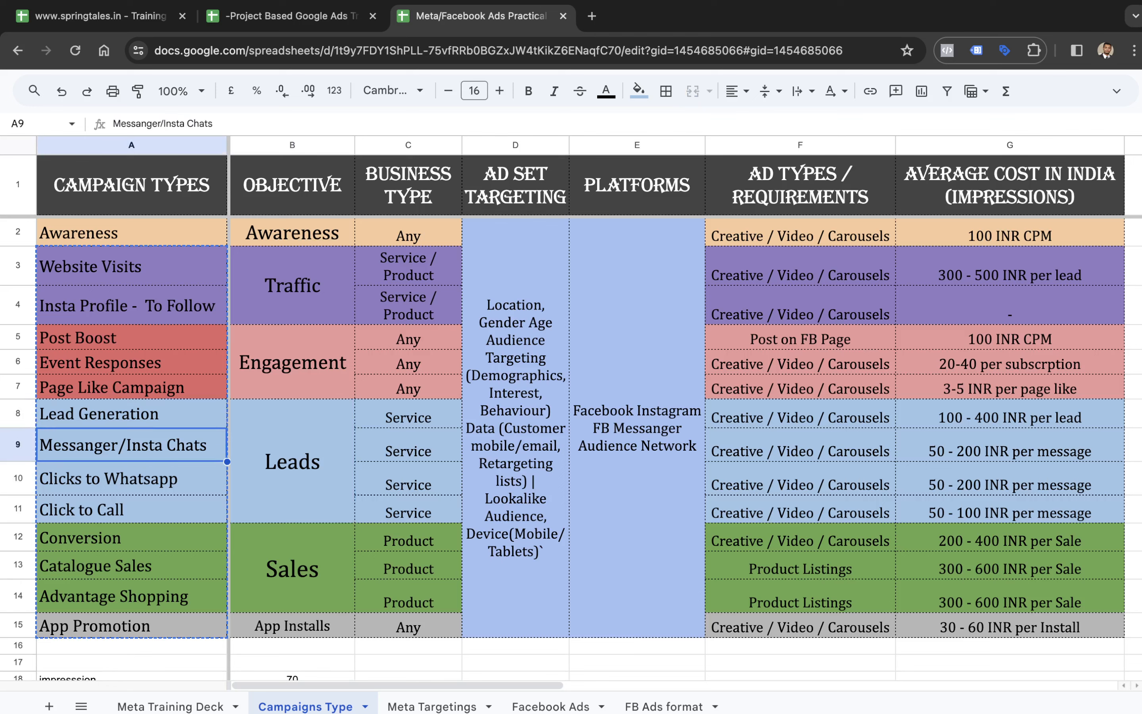
key("Down")
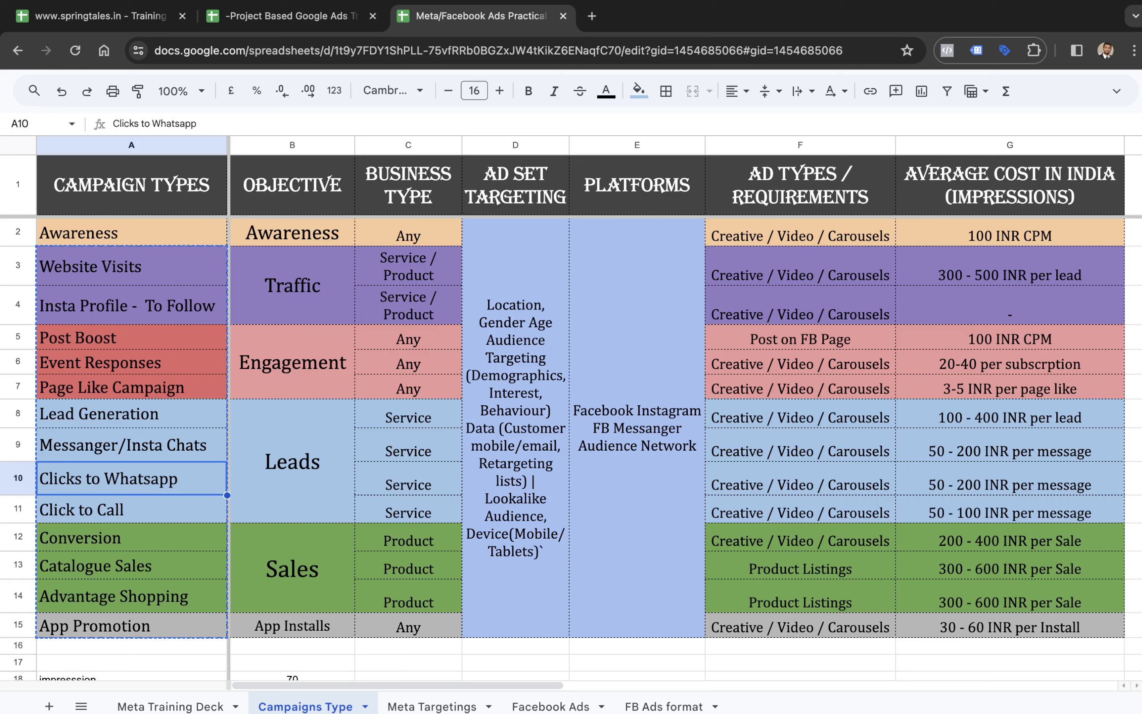
key("Down")
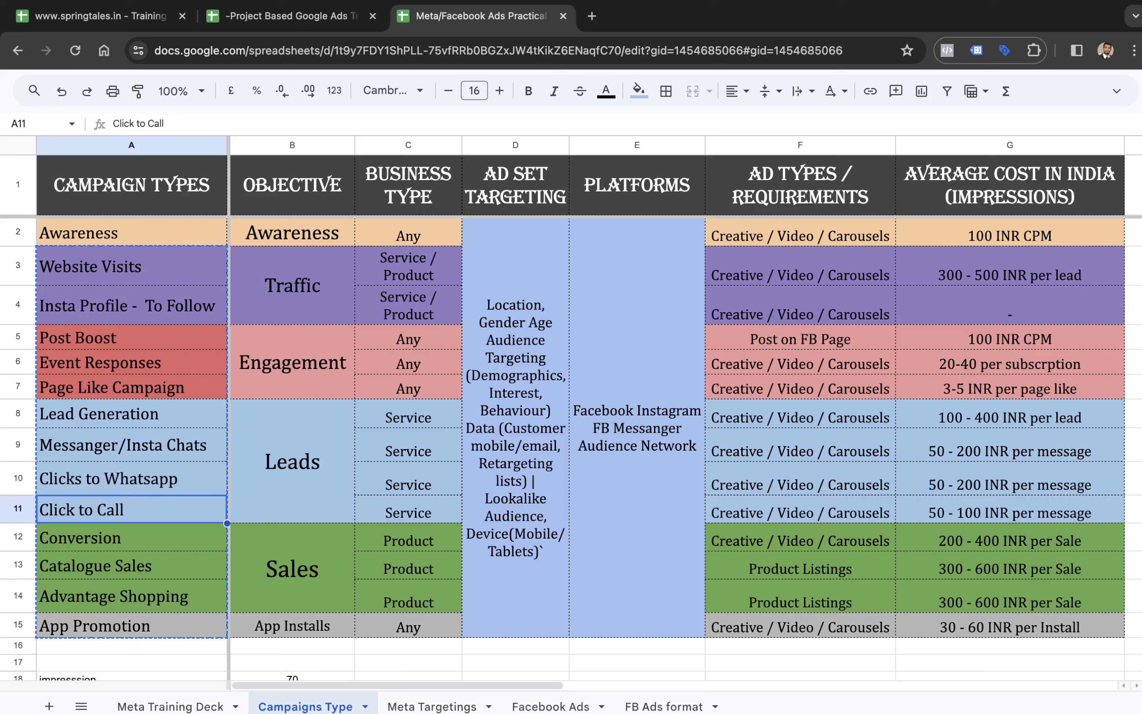
- Go through the campaign types listed for the Sales and App Installs objectives, from Conversion to App Promotion
key("Right")
key("Down")
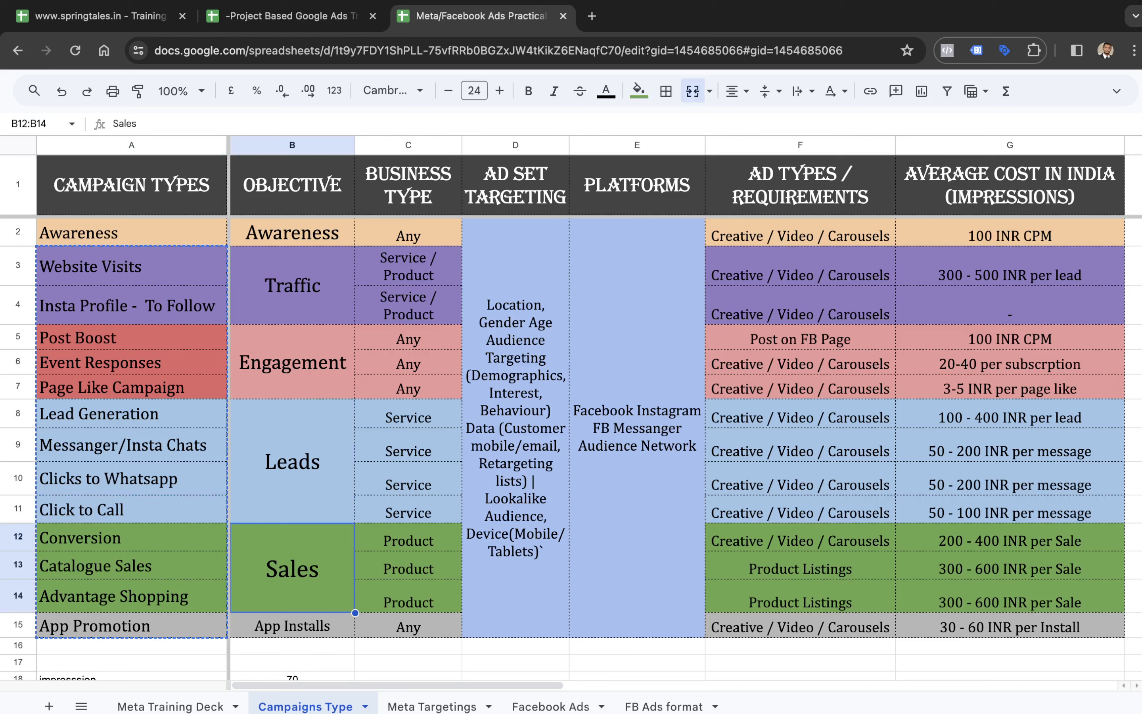
key("Left")
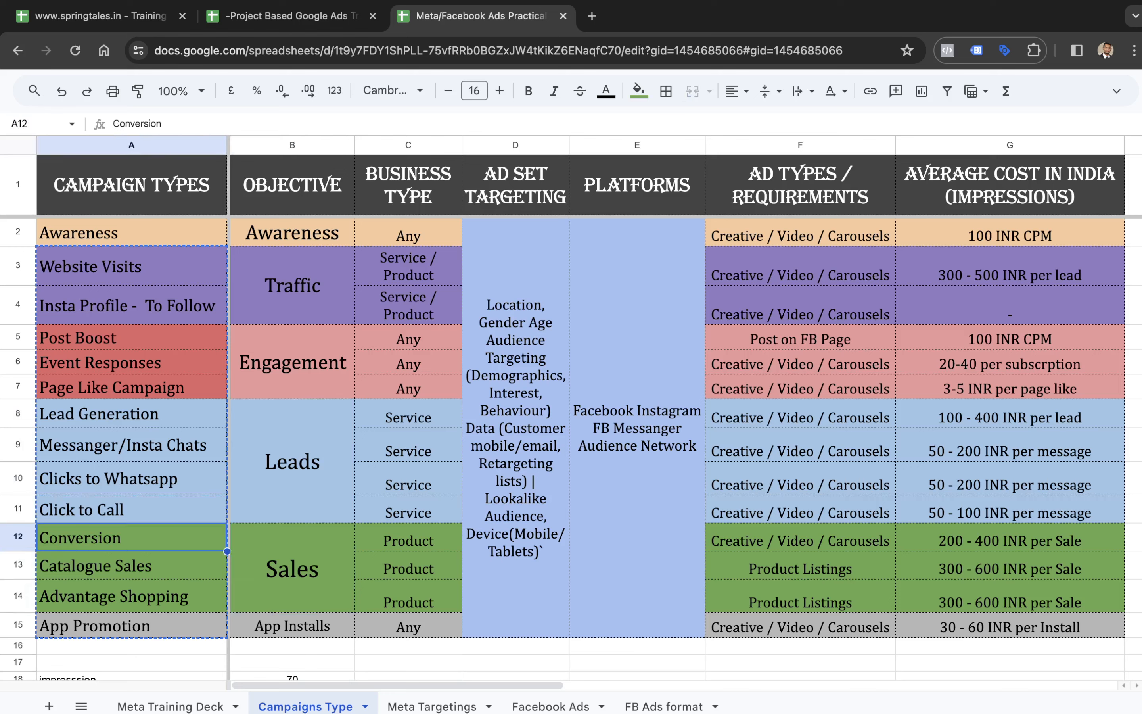
key("Down")
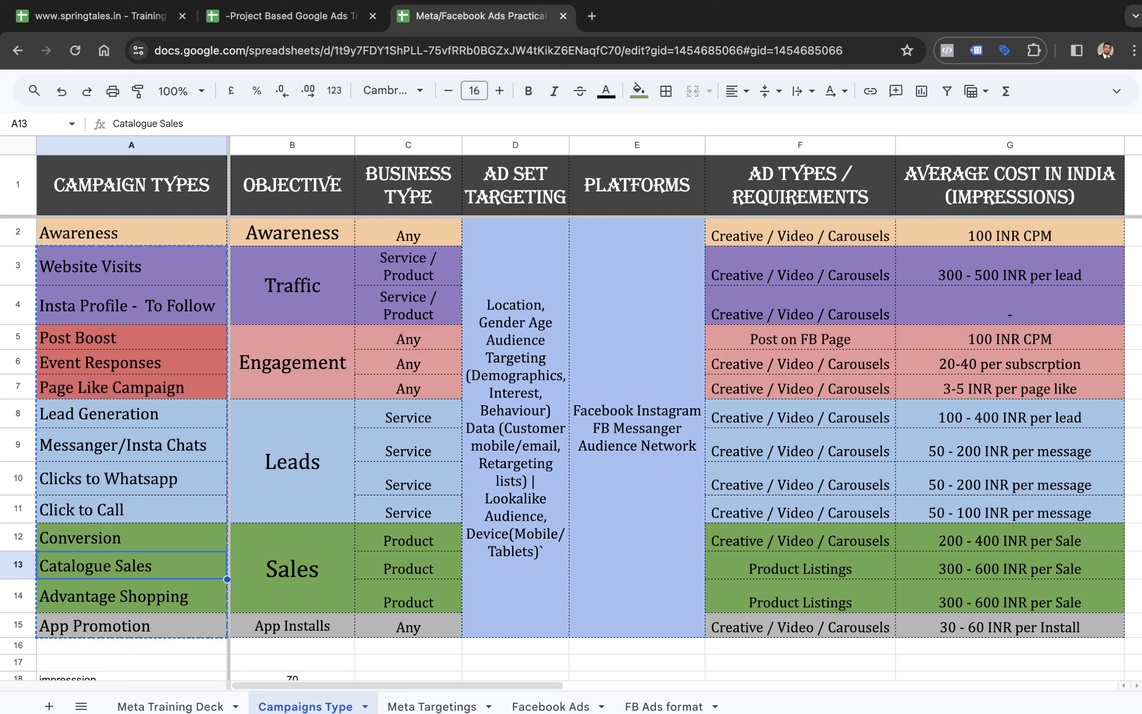
key("Down")
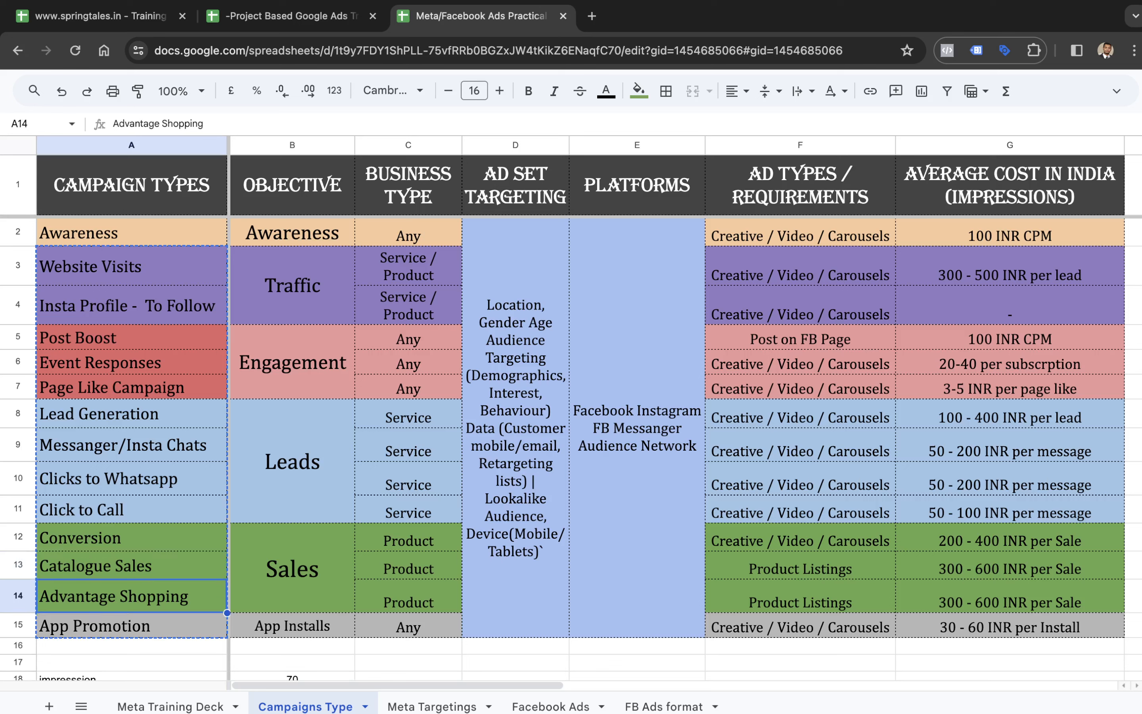
key("Right")
key("Down")
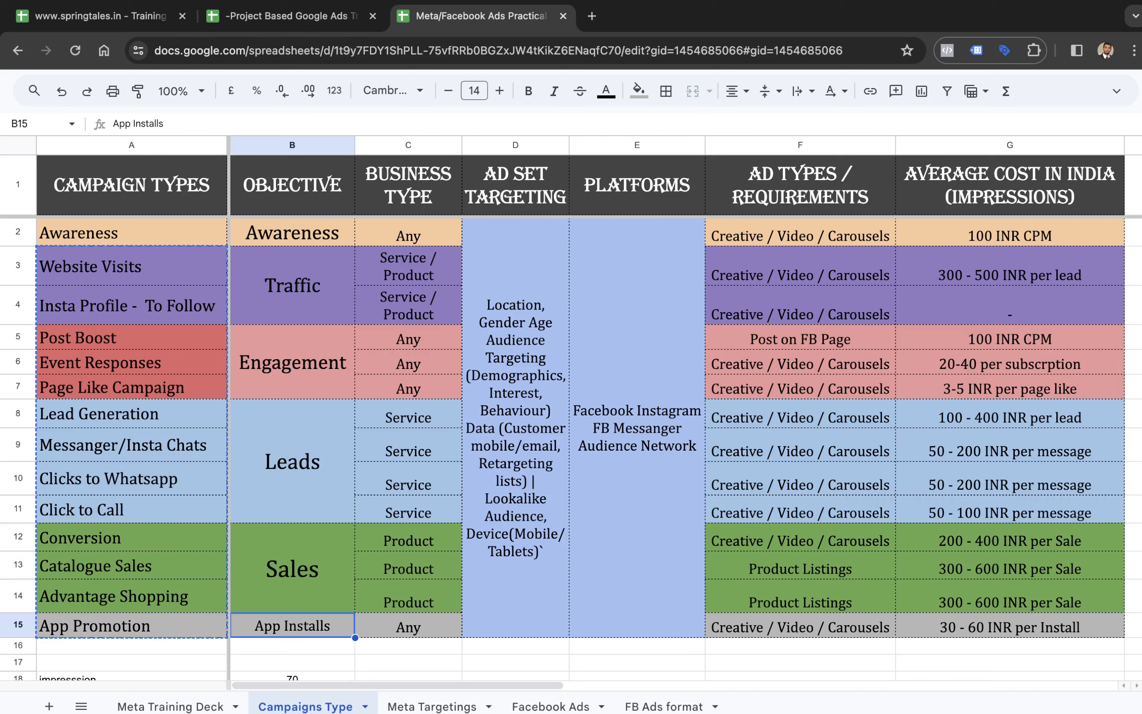
key("Left")
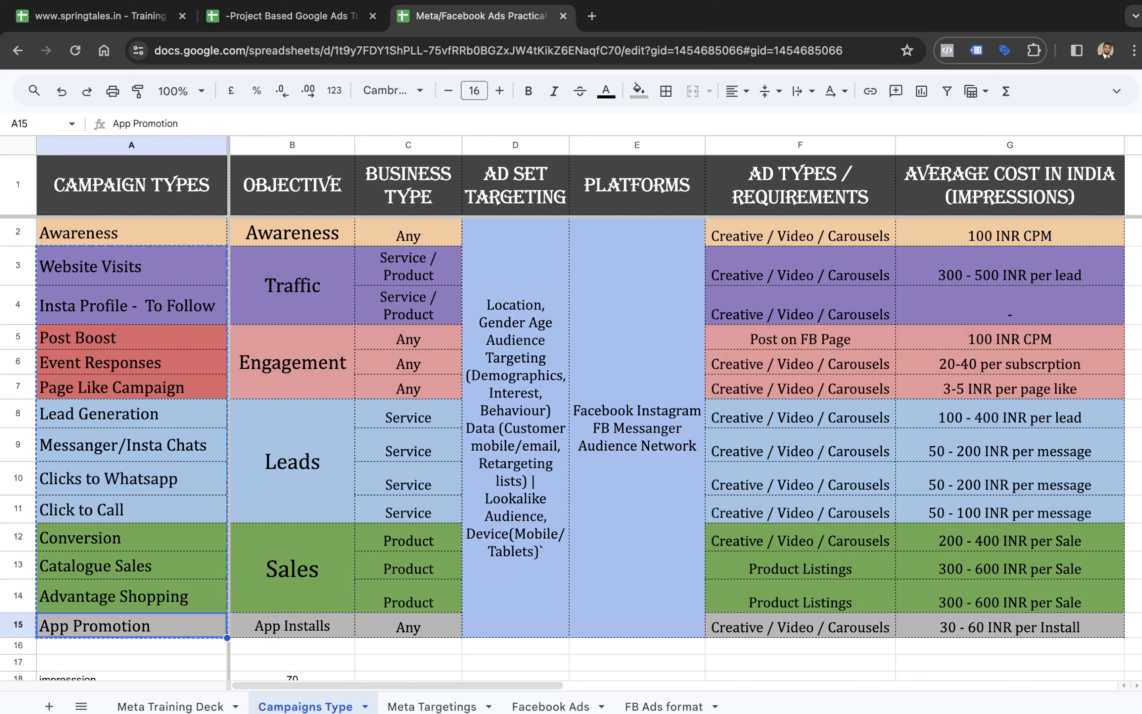
- Return to Ads Manager and create the Traffic campaign with the manual traffic campaign setup
key("ctrl+Right")
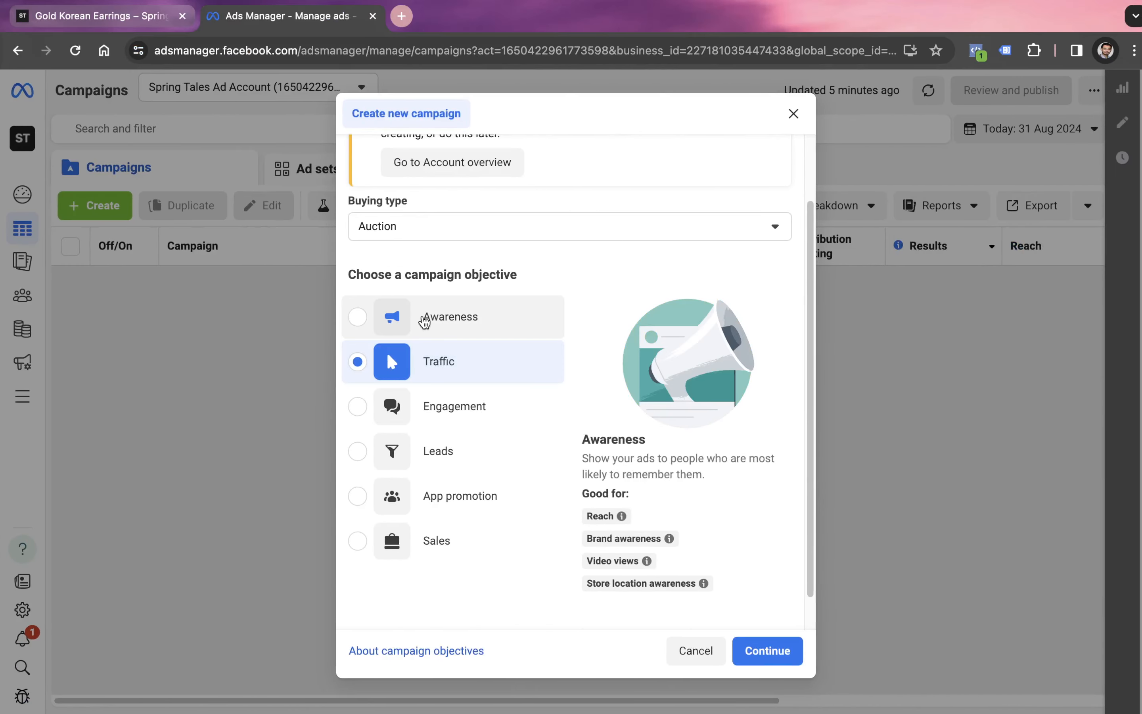
scroll(469, 475, "down", 2)
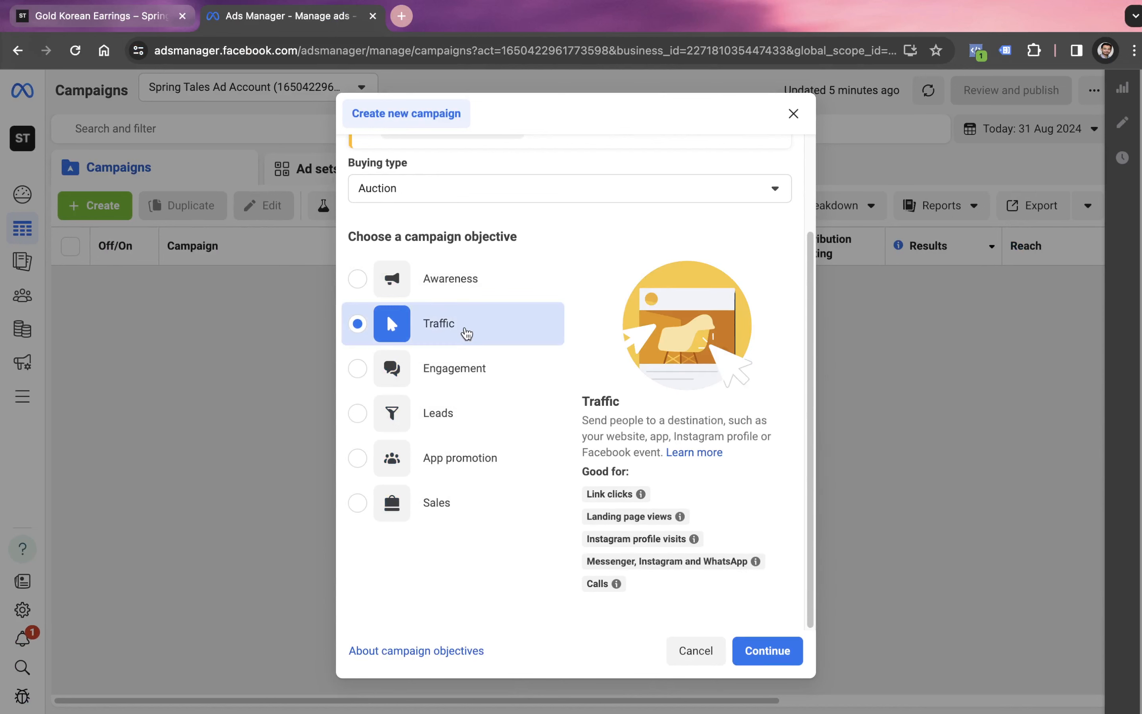
left_click(781, 652)
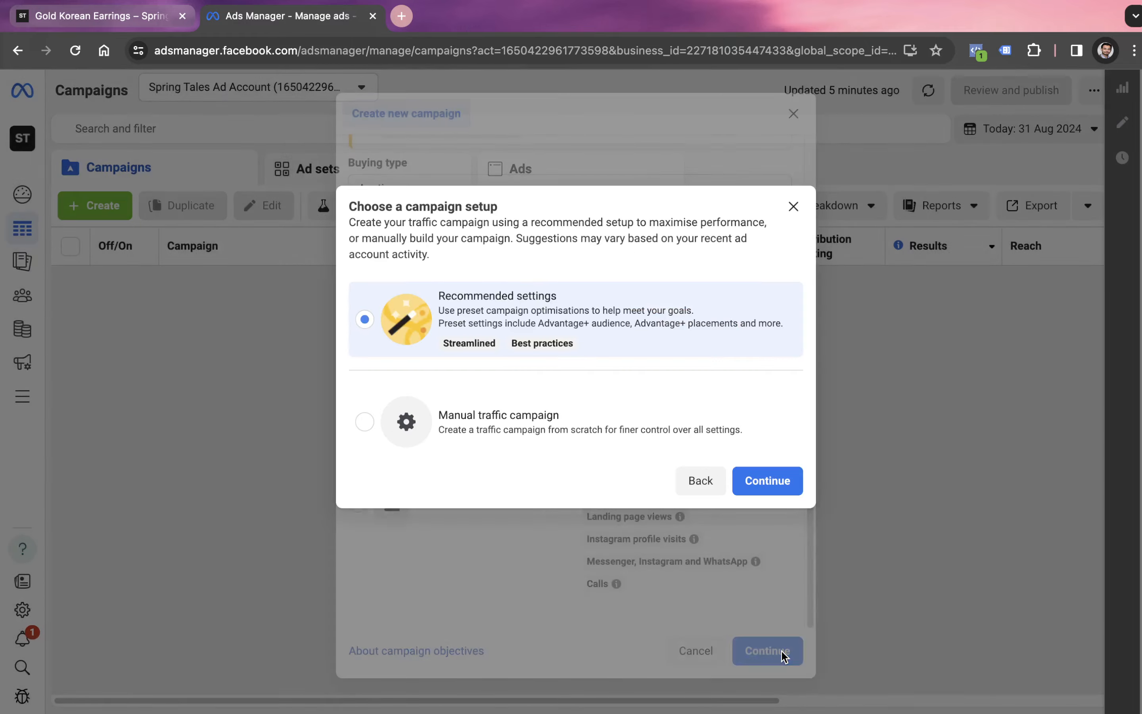
left_click(557, 427)
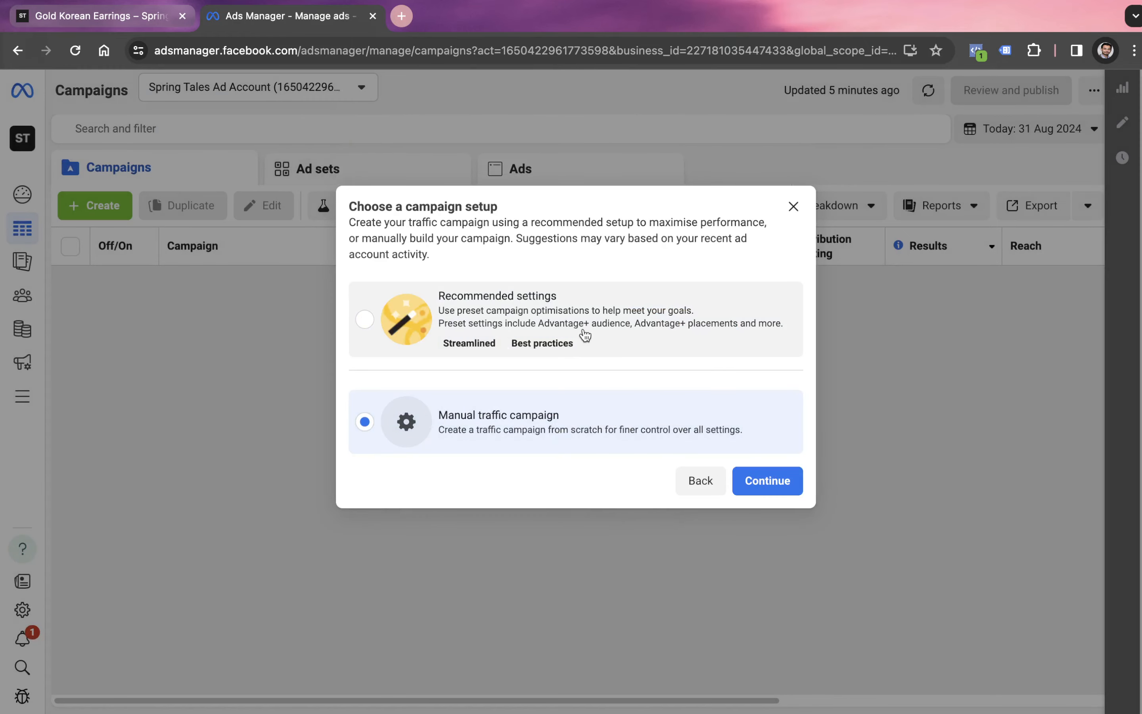
left_click(769, 481)
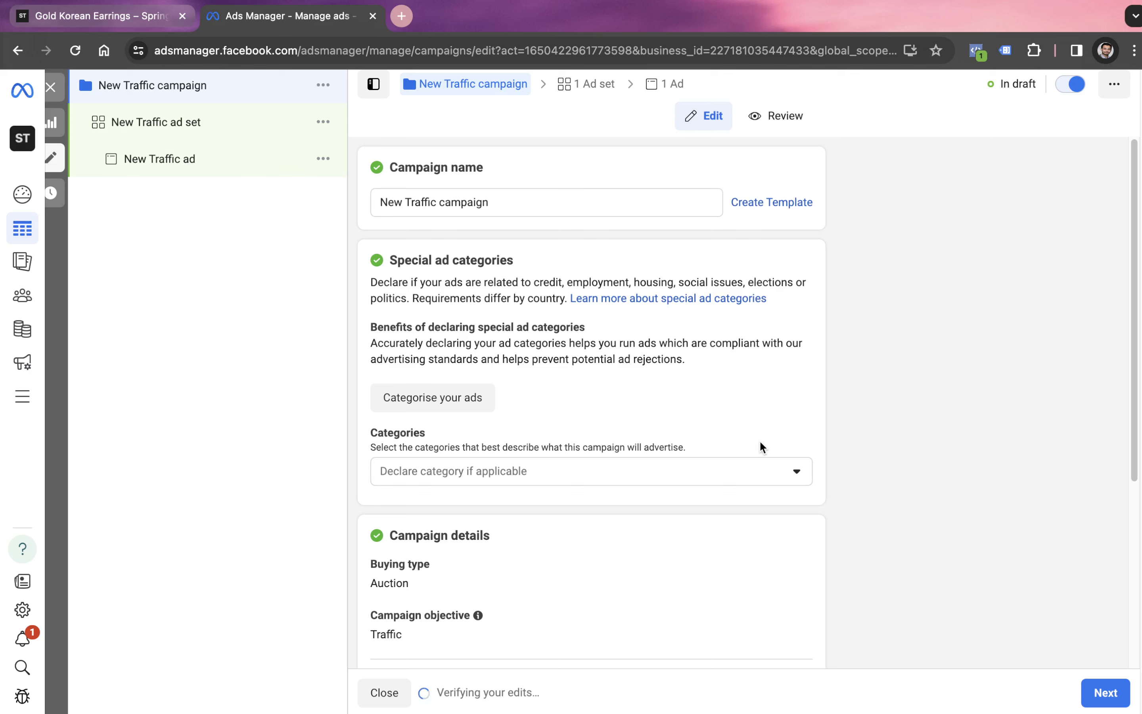
- Keep the default campaign settings, continue to the ad set and set its conversion location to Instagram profile
scroll(758, 440, "down", 6)
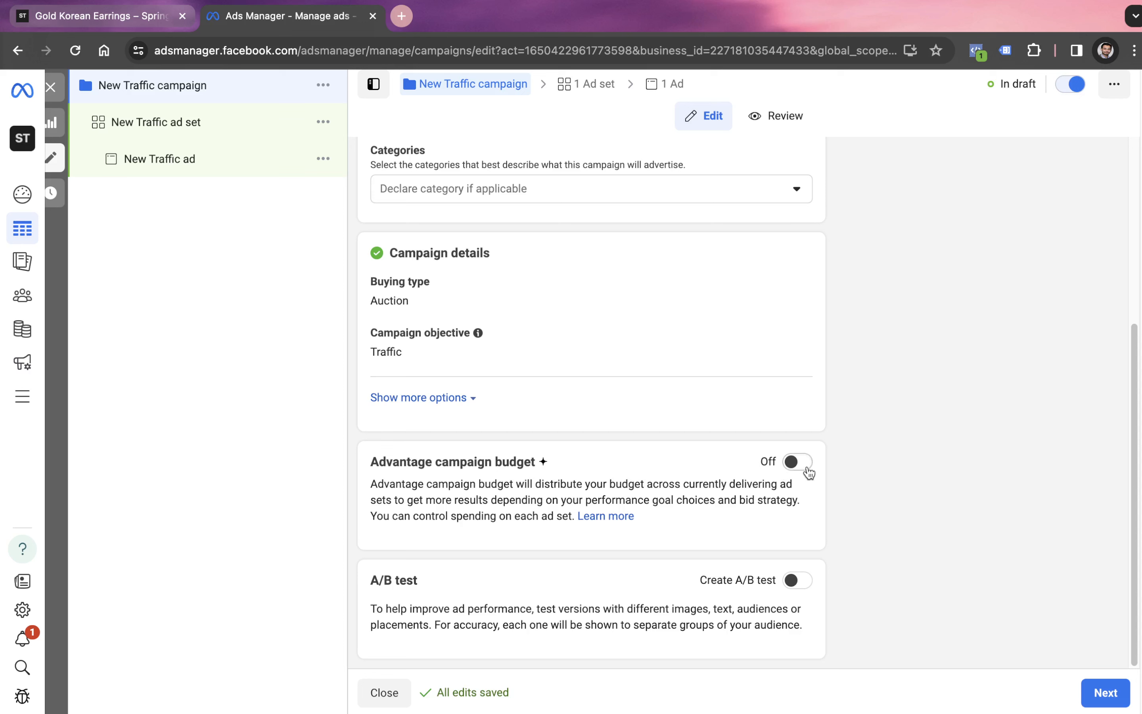
left_click(1105, 694)
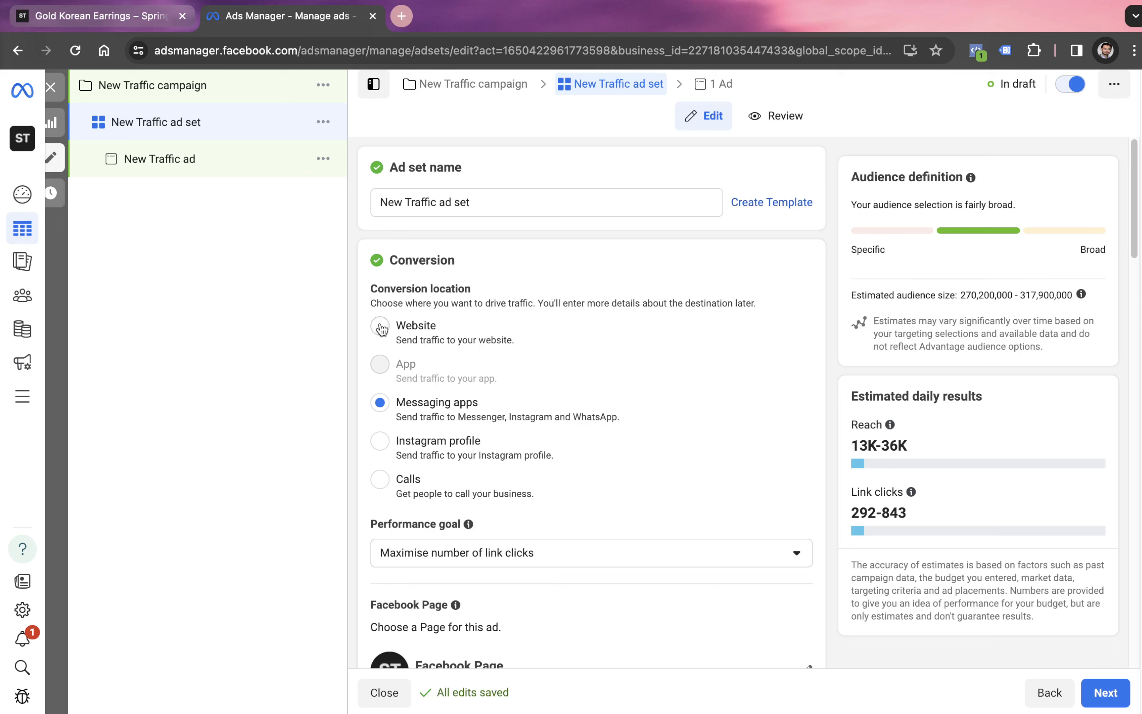
left_click(396, 333)
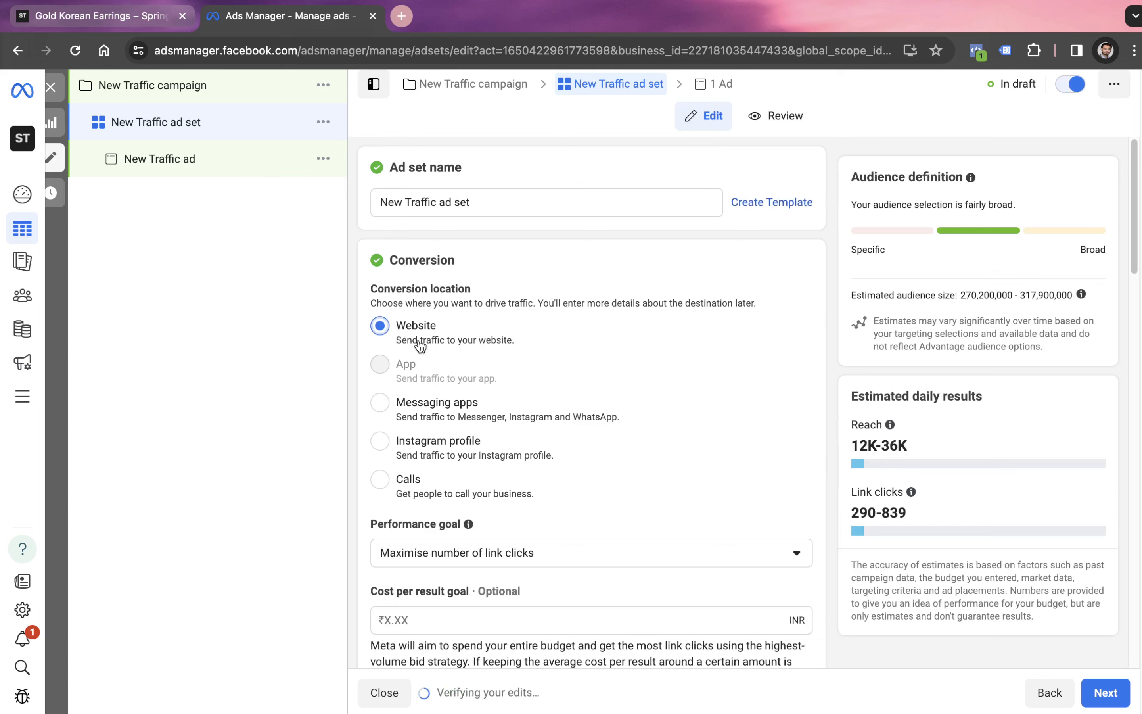
left_click(380, 442)
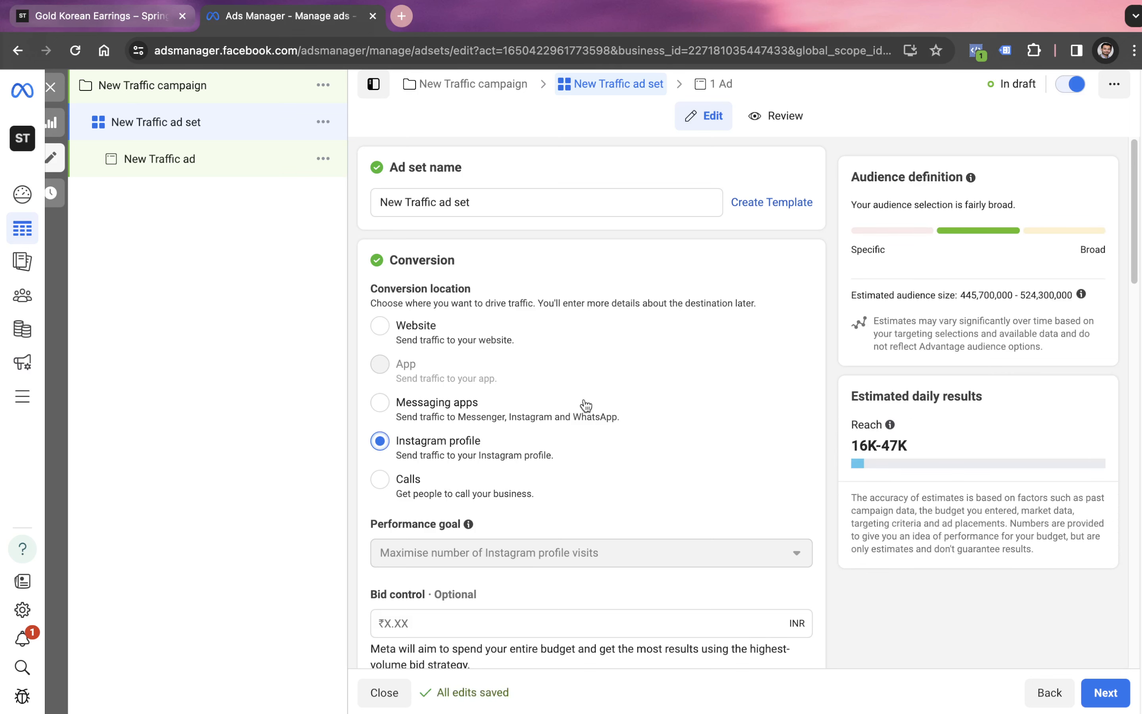
- Change the ad set's audience location from the whole country to Delhi, India, keeping the default budget and schedule
scroll(586, 405, "down", 5)
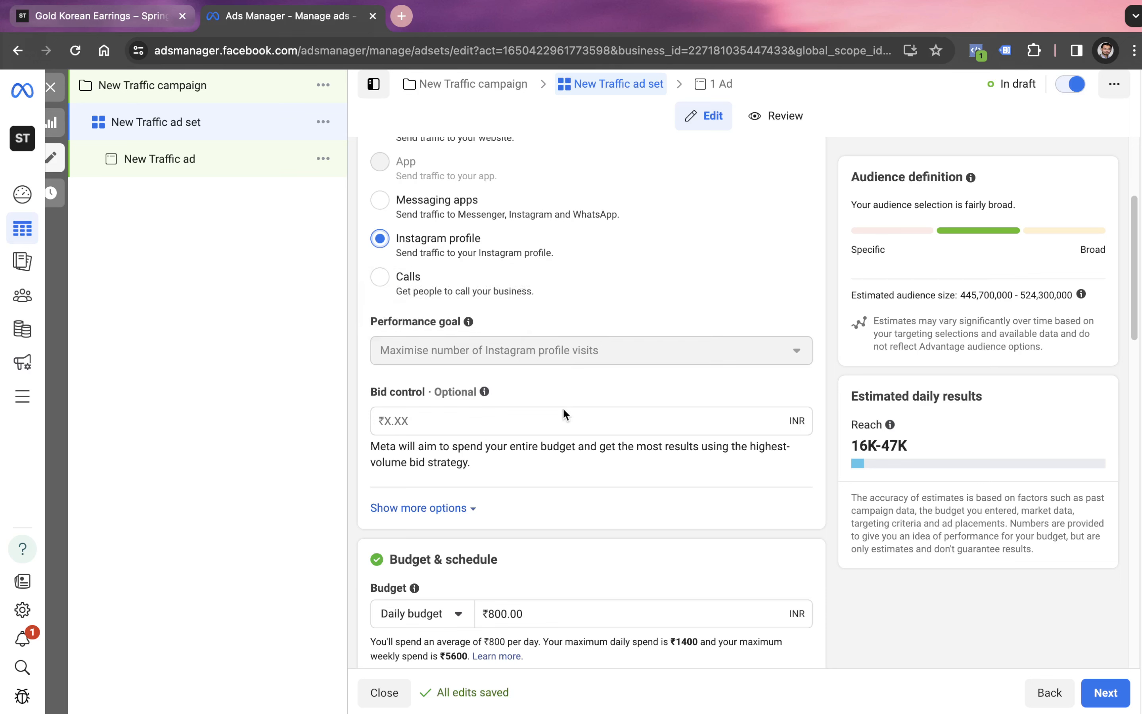
scroll(560, 413, "down", 4)
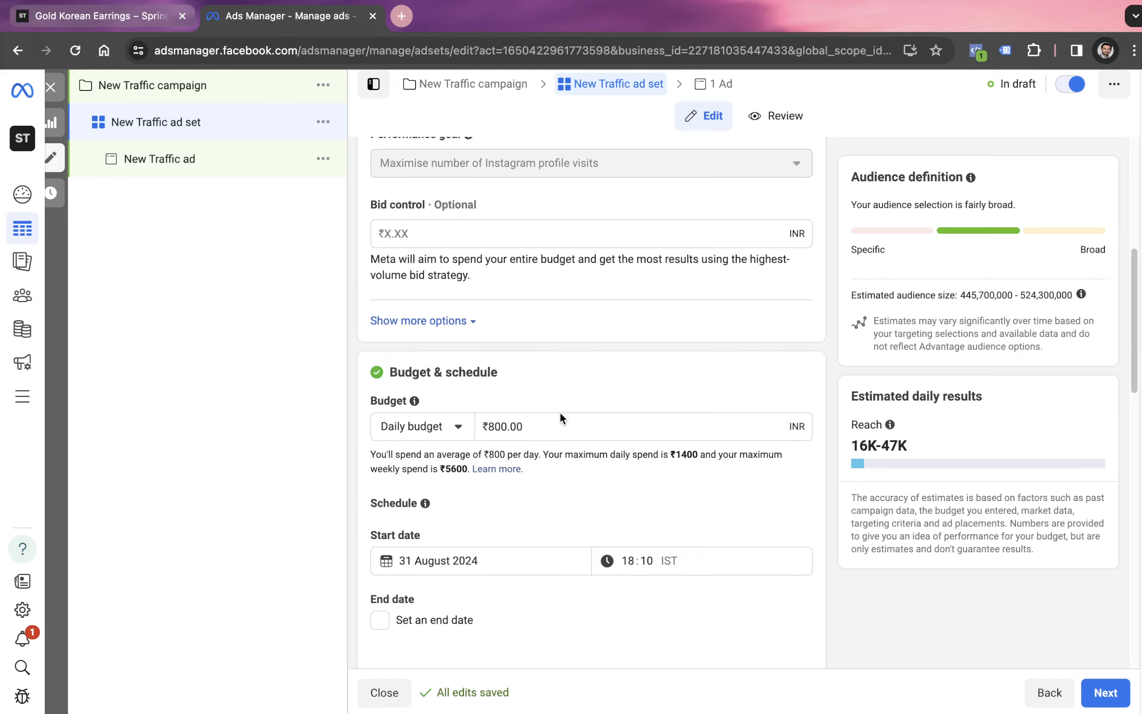
scroll(559, 412, "down", 7)
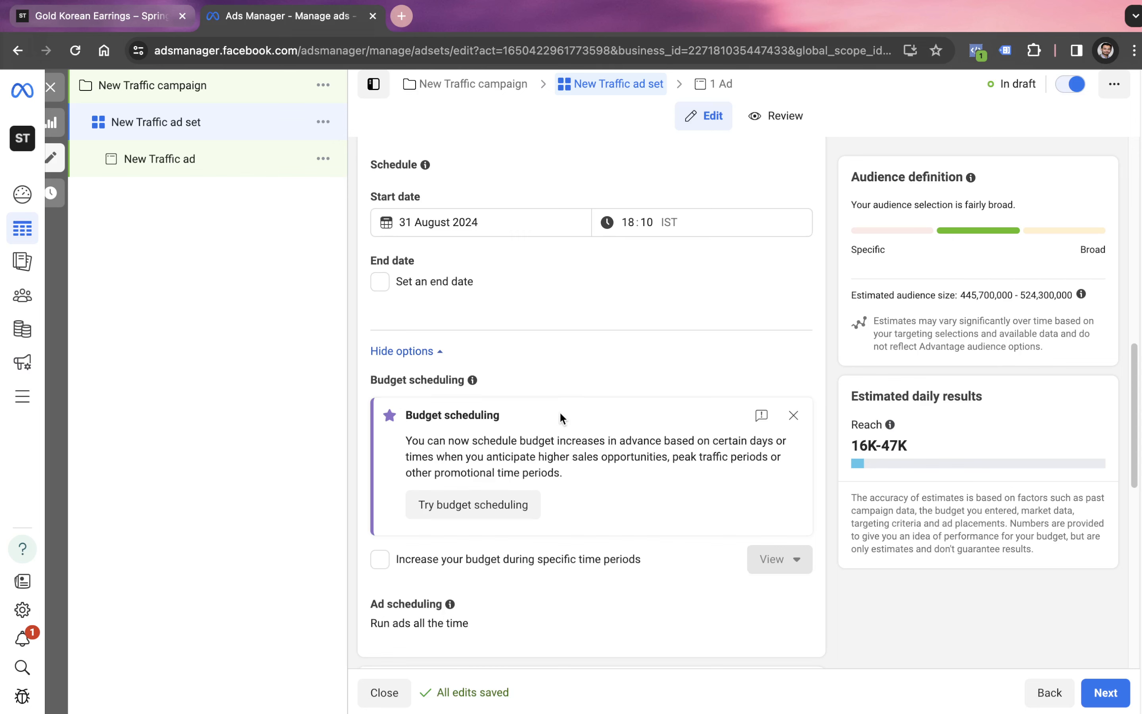
scroll(559, 412, "down", 4)
scroll(560, 417, "down", 2)
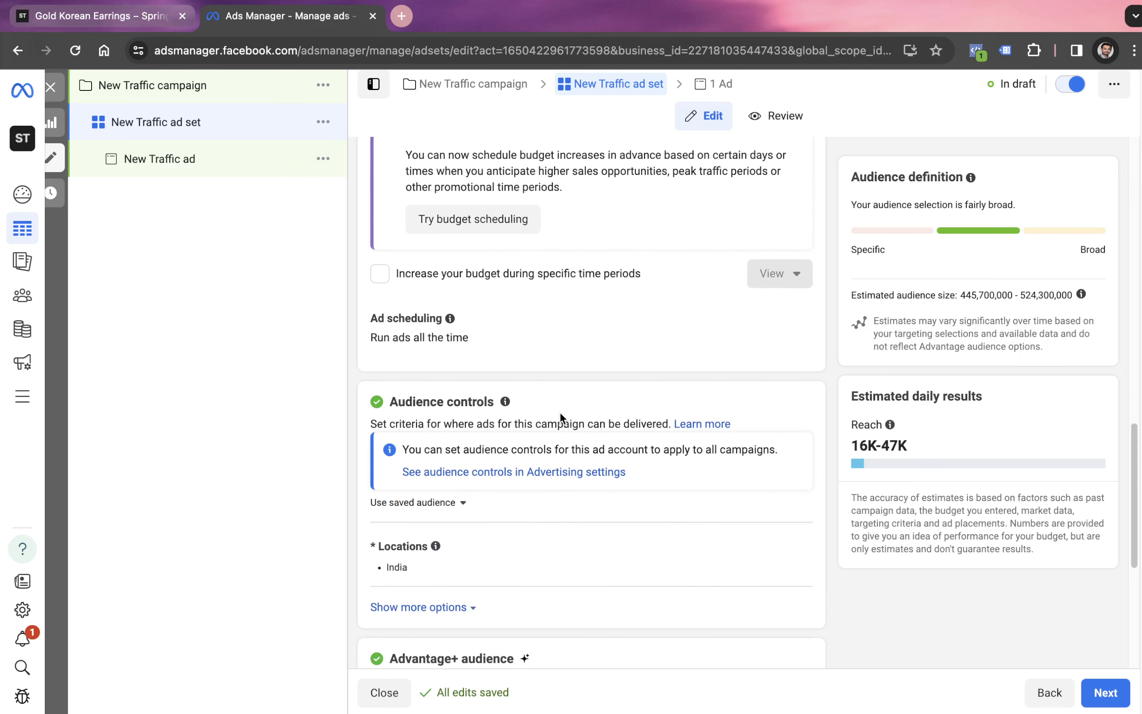
scroll(569, 451, "down", 1)
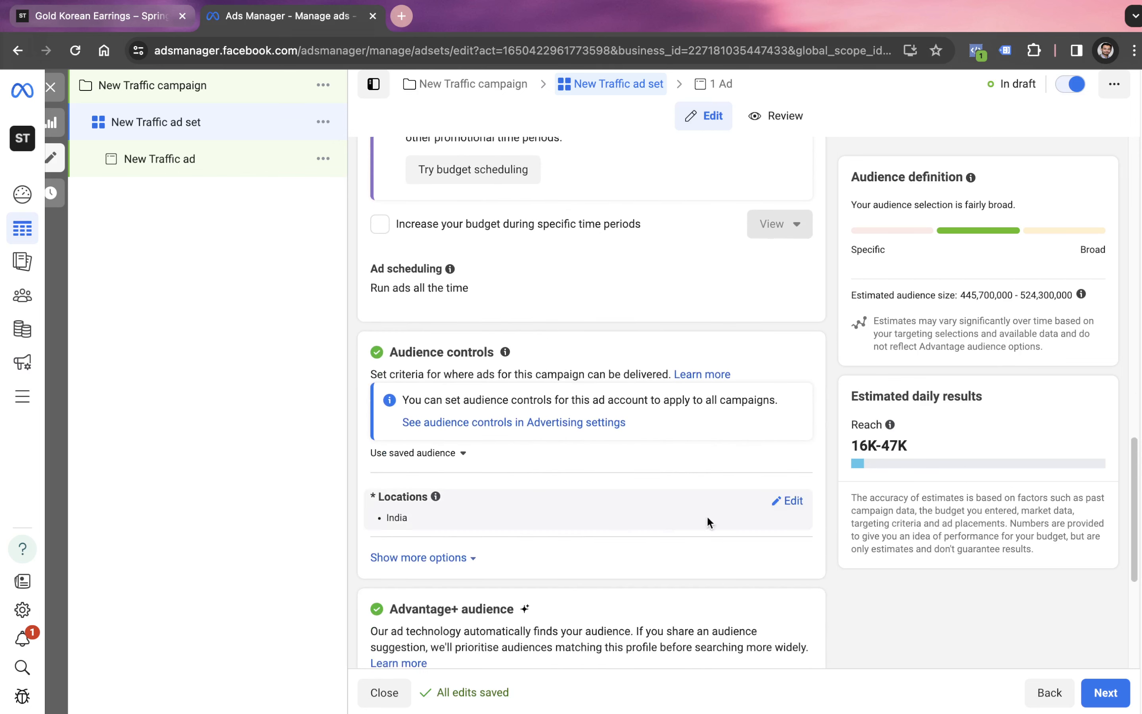
left_click(785, 503)
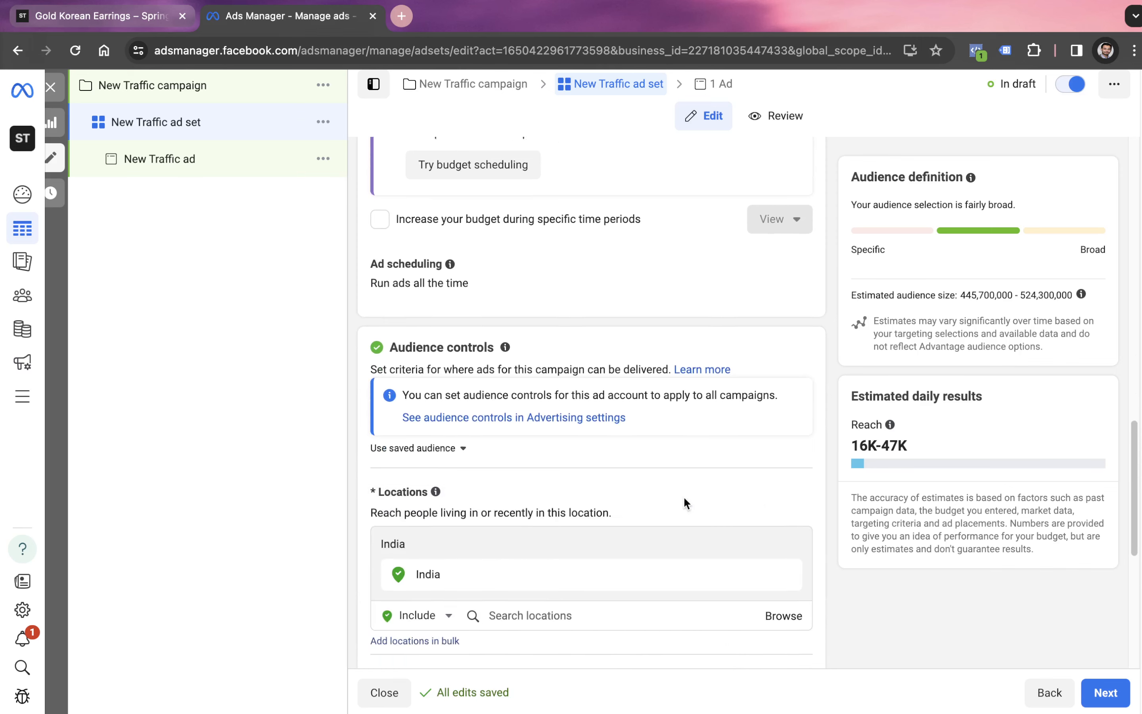
scroll(600, 554, "down", 2)
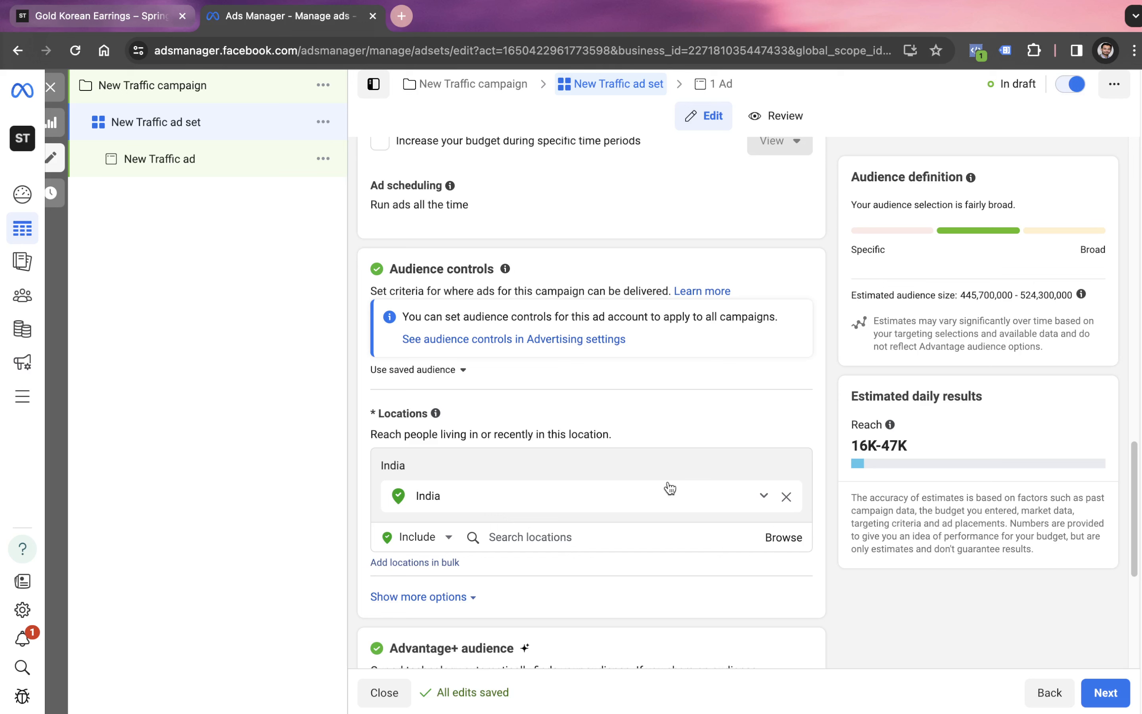
left_click(580, 537)
type("del")
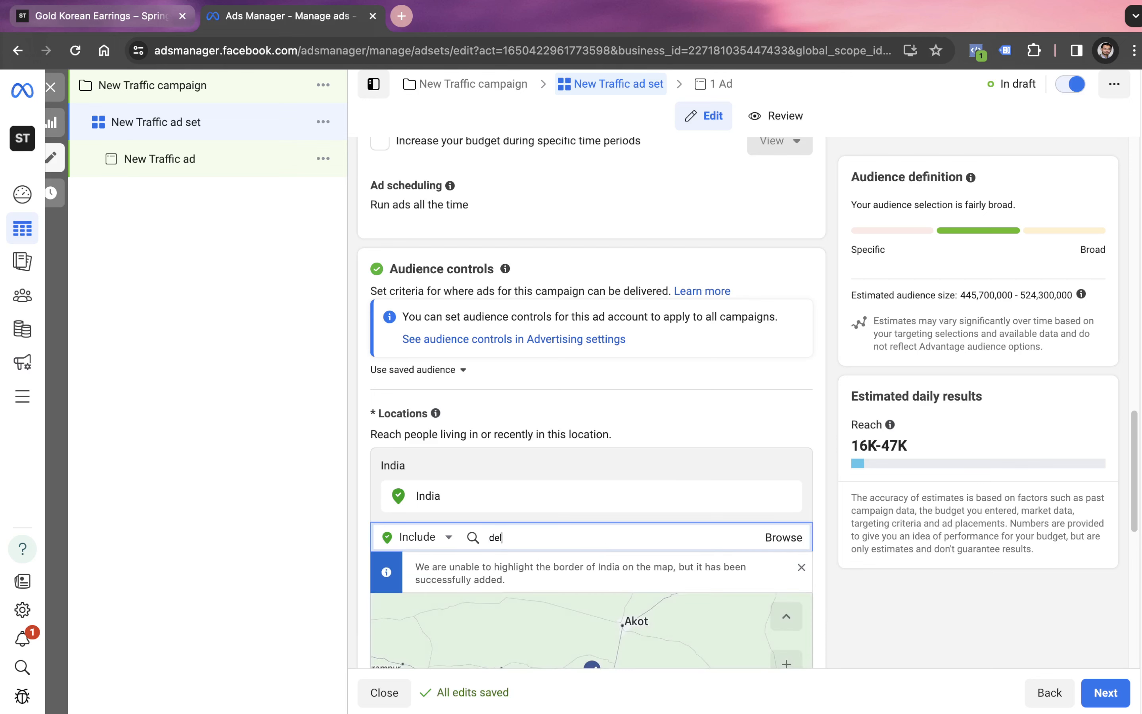
type("hi")
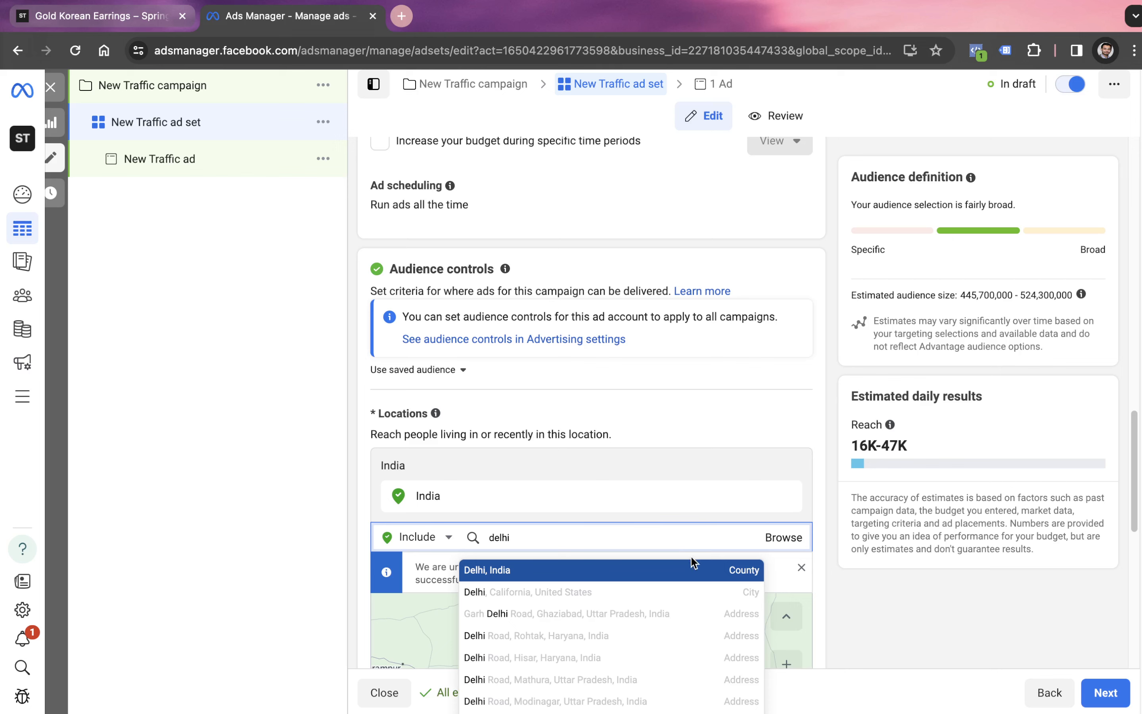
left_click(745, 570)
- Expand the additional options for the ad set's placements
scroll(637, 464, "down", 5)
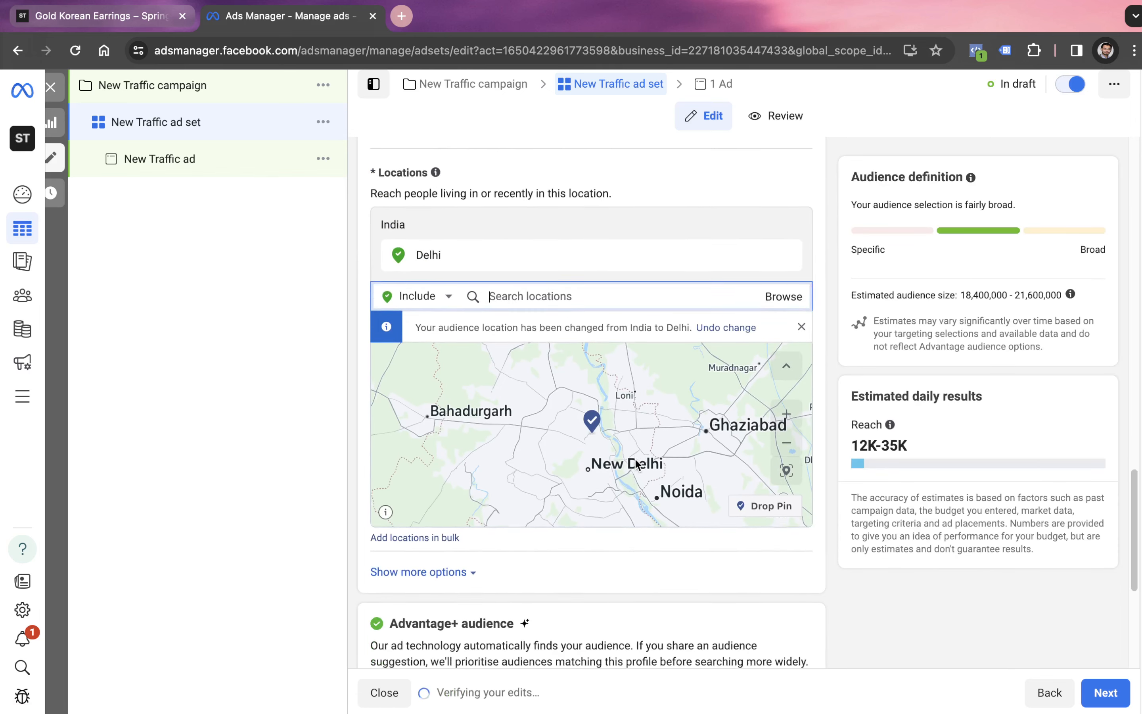
scroll(636, 472, "down", 1)
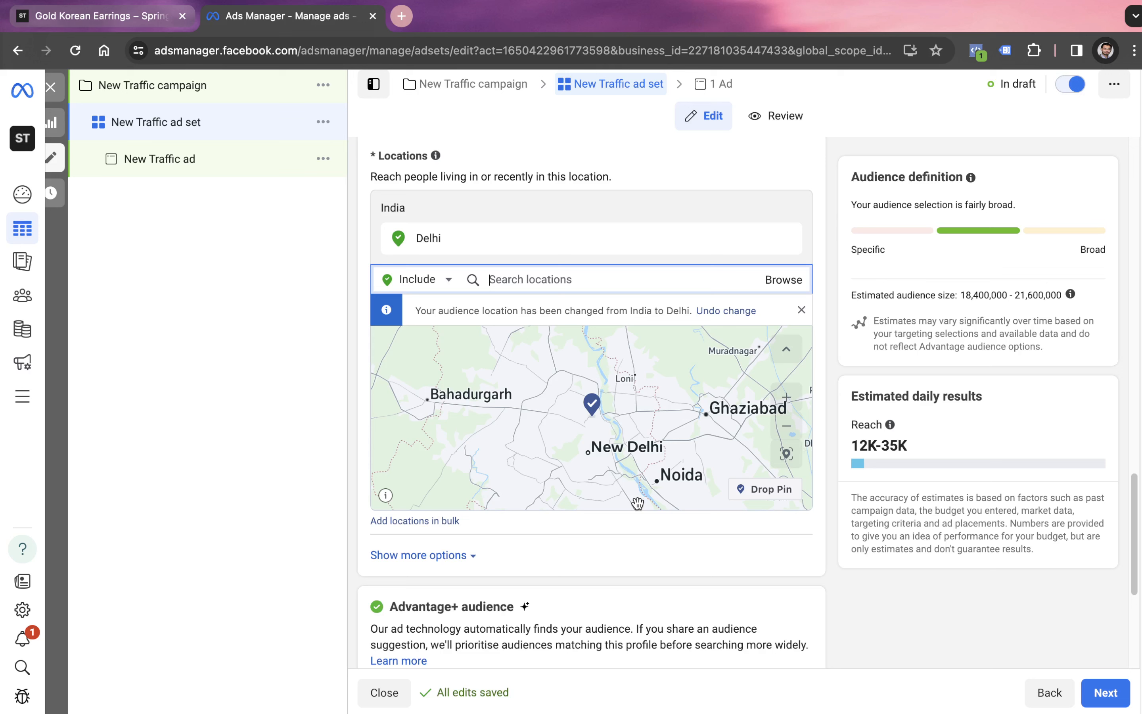
scroll(638, 503, "down", 5)
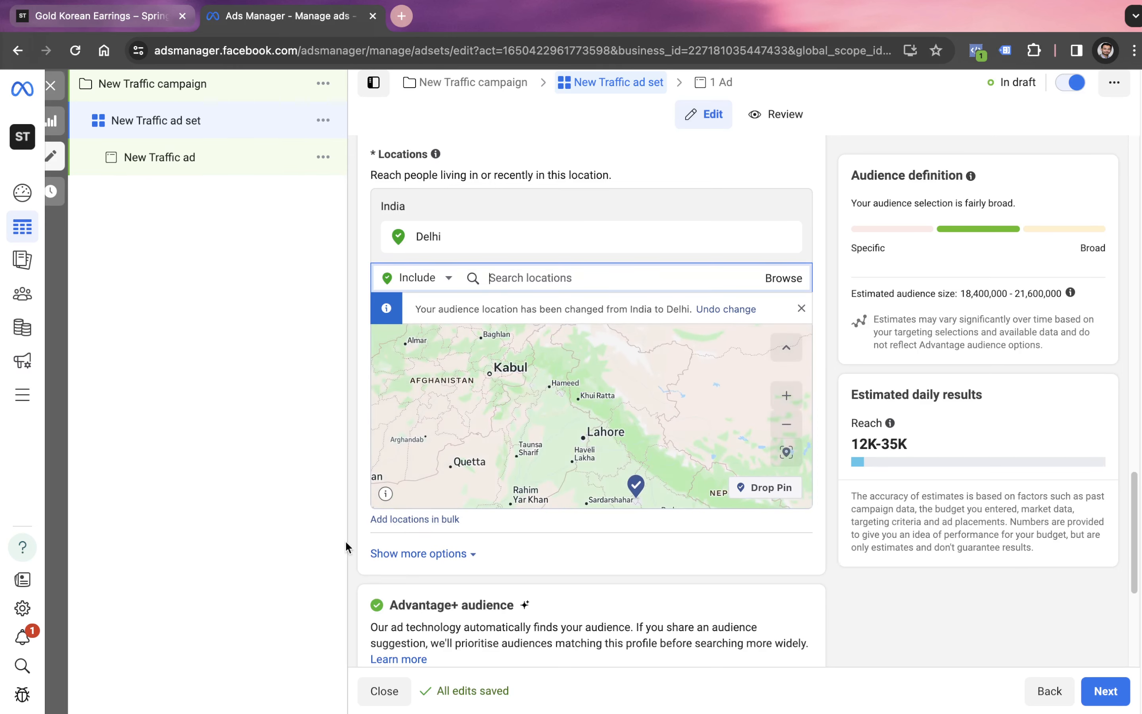
scroll(424, 585, "down", 3)
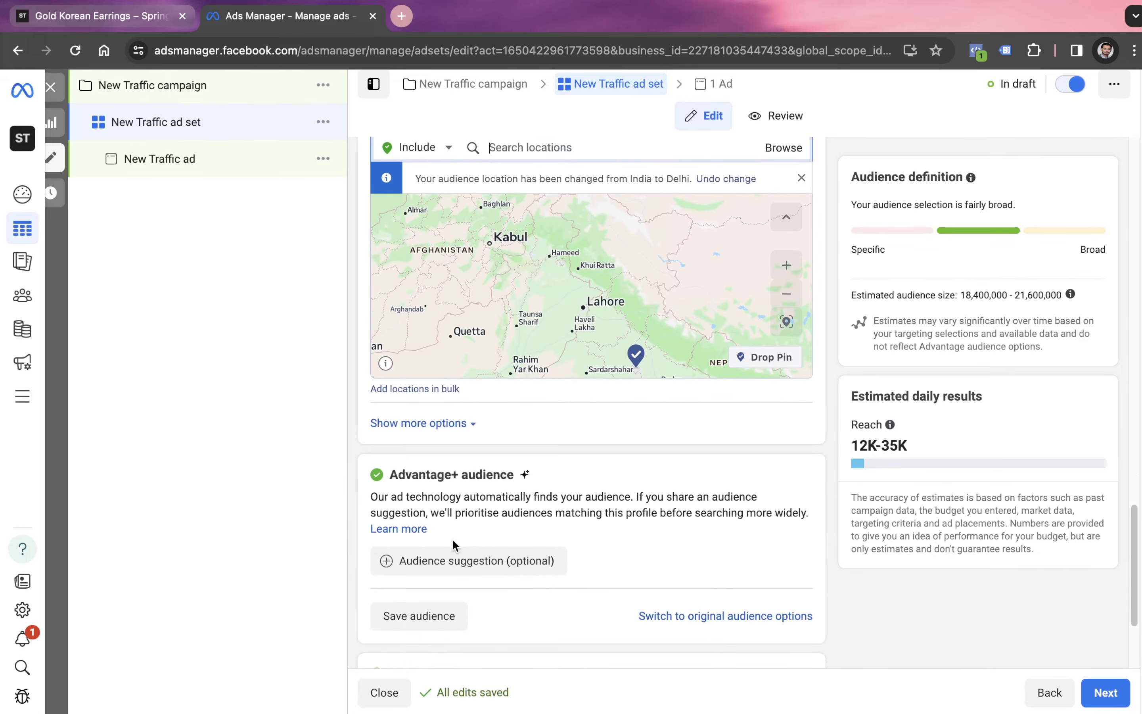
scroll(460, 543, "down", 4)
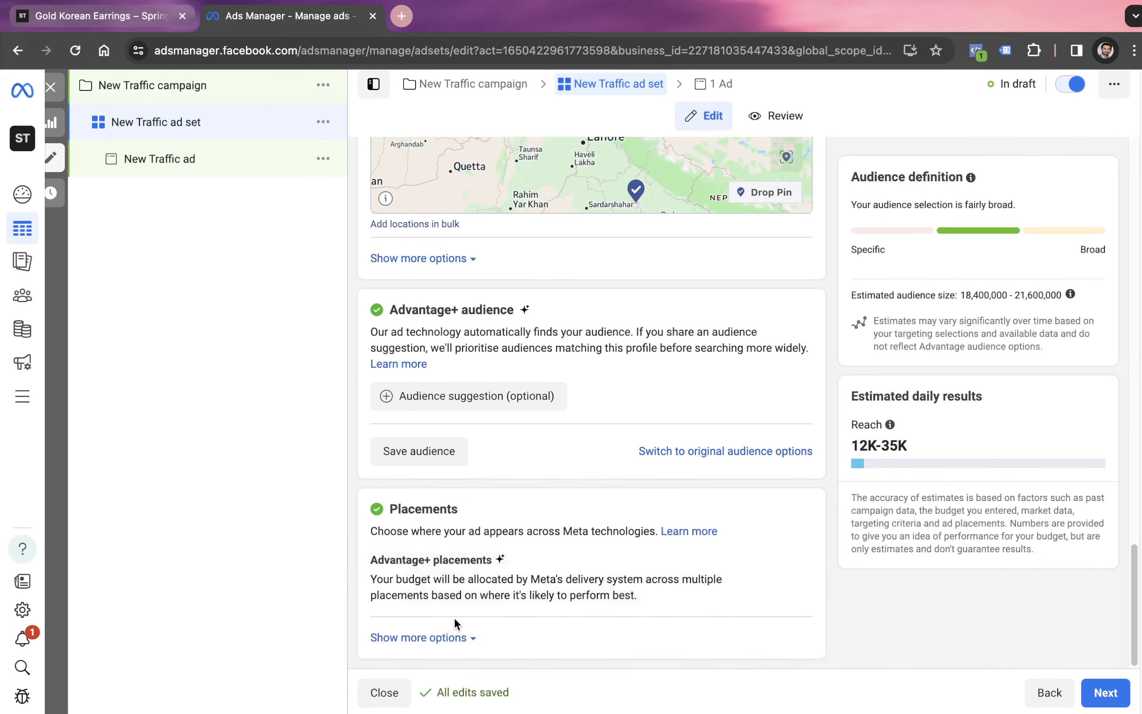
left_click(453, 637)
- Open the Advantage+ audience suggestion and add the interest Sports car (vehicle) to its detailed targeting
scroll(467, 578, "down", 2)
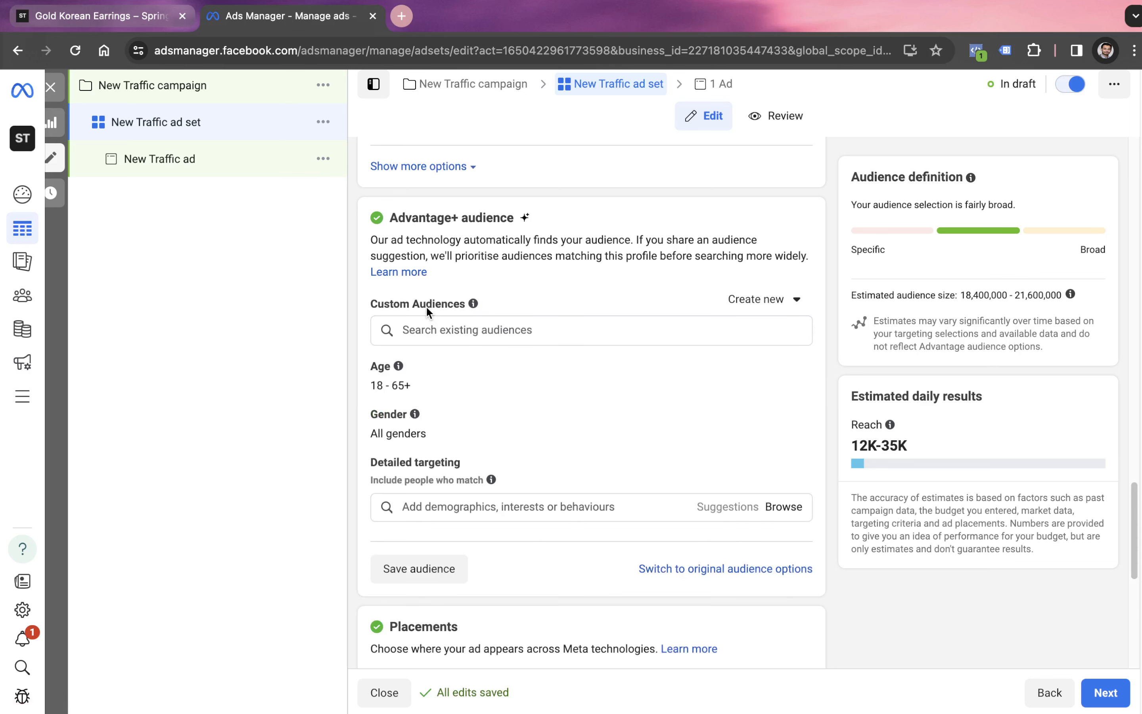
scroll(428, 310, "down", 2)
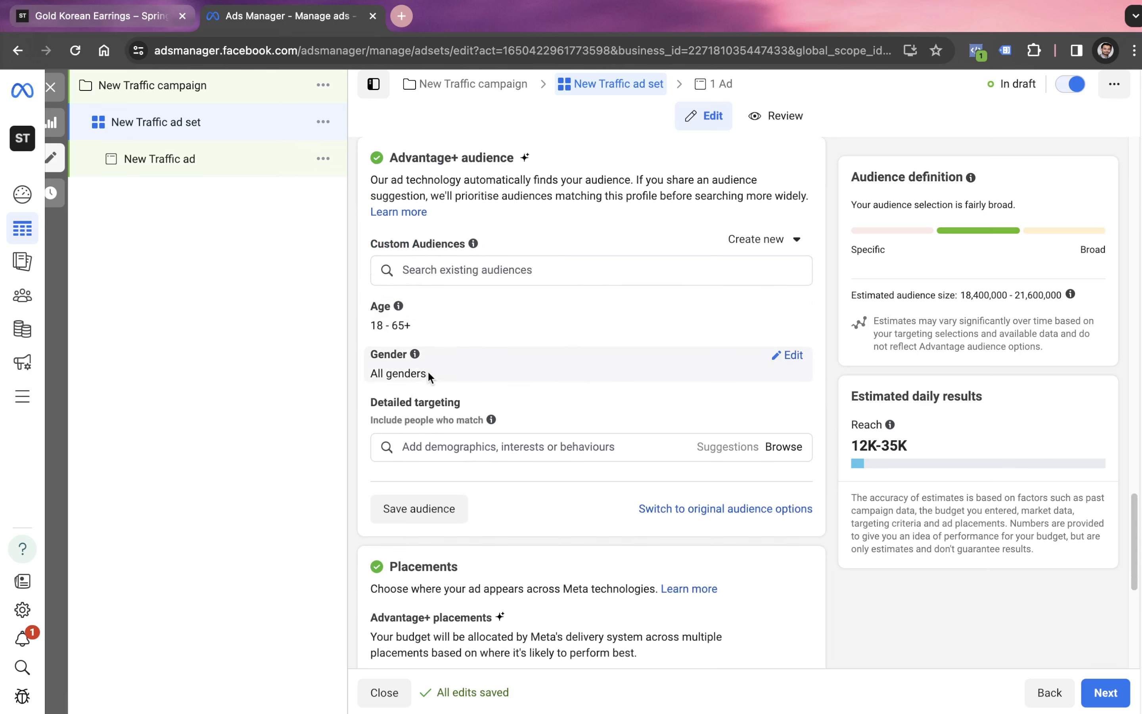
left_click(472, 444)
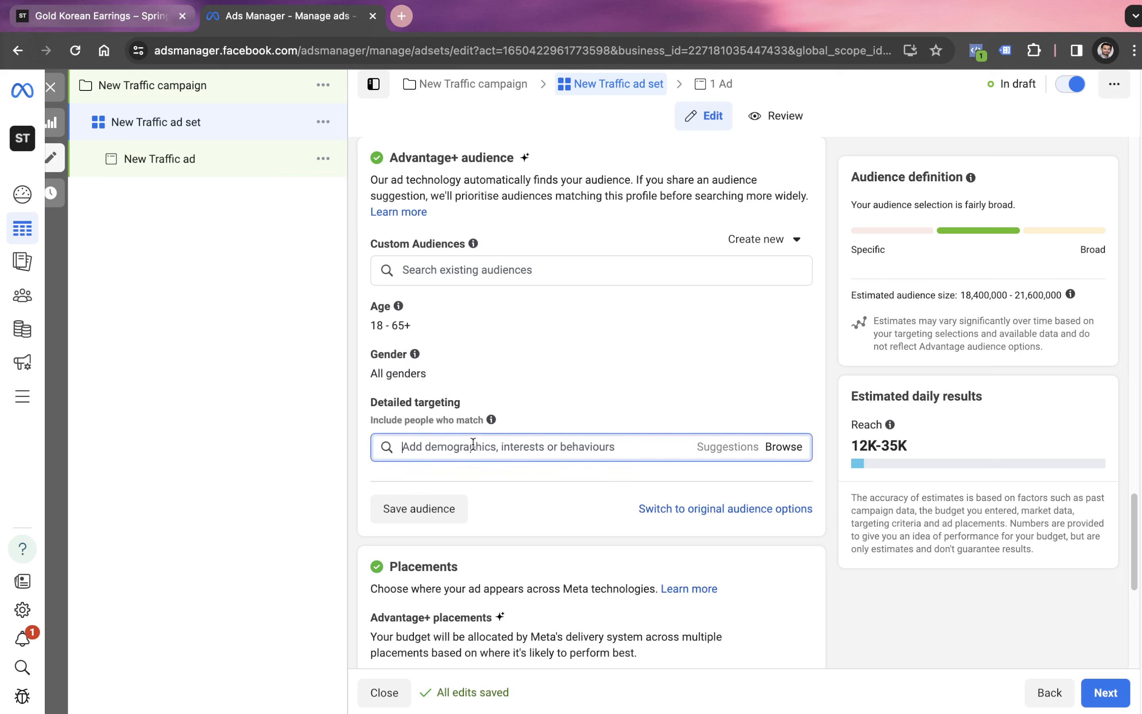
type("sports ca")
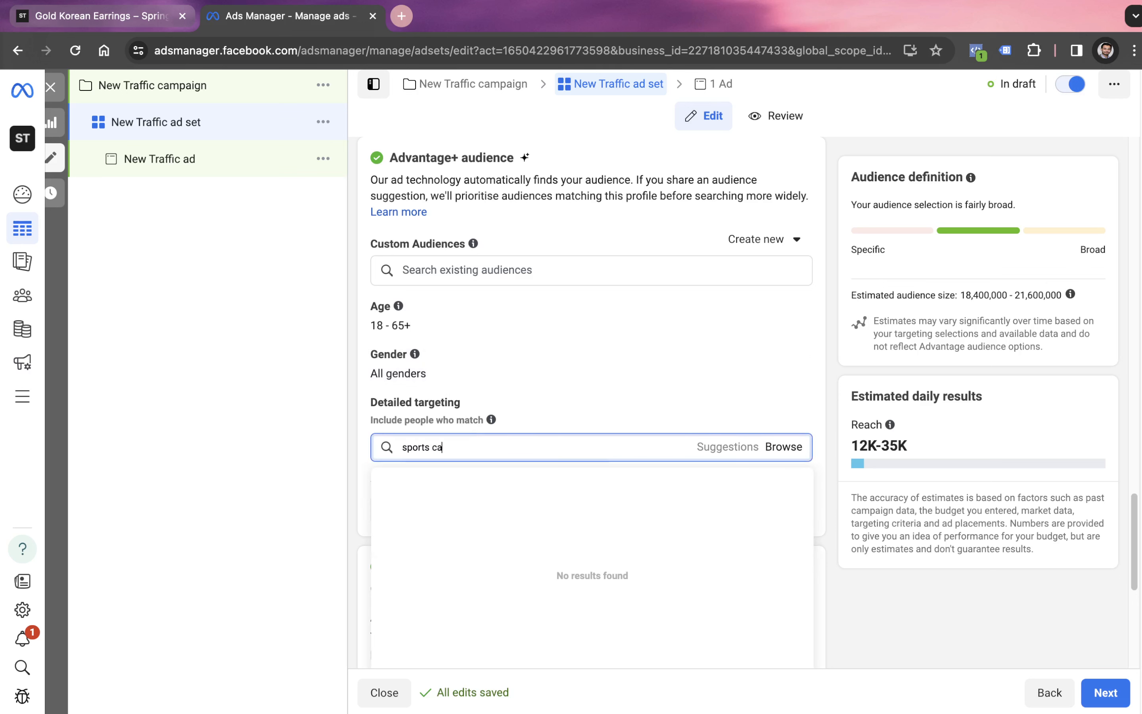
type("r")
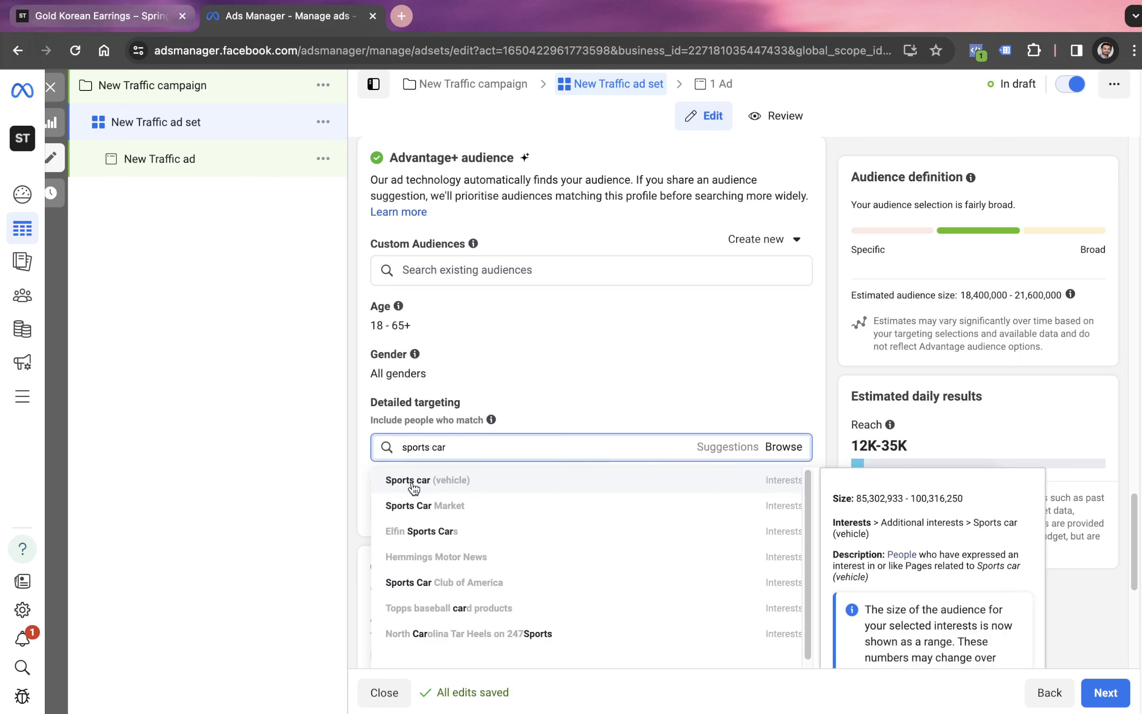
left_click(449, 480)
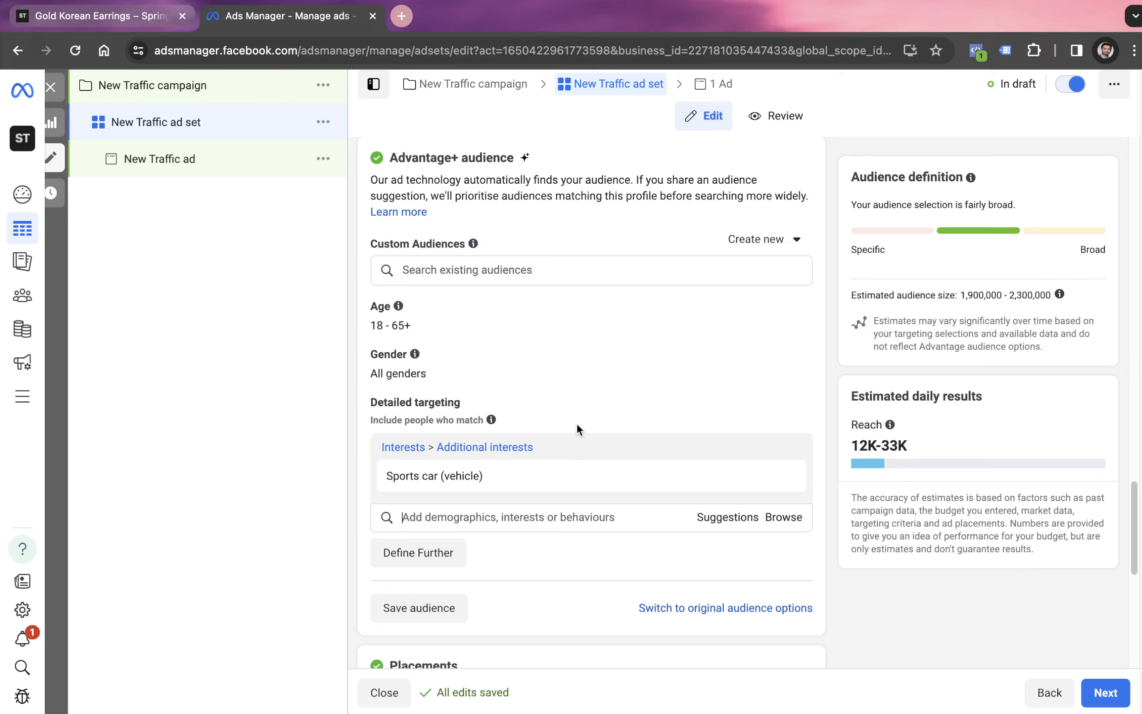
- Switch the ad set from Advantage+ placements to manual placements
scroll(577, 429, "down", 7)
scroll(576, 424, "down", 1)
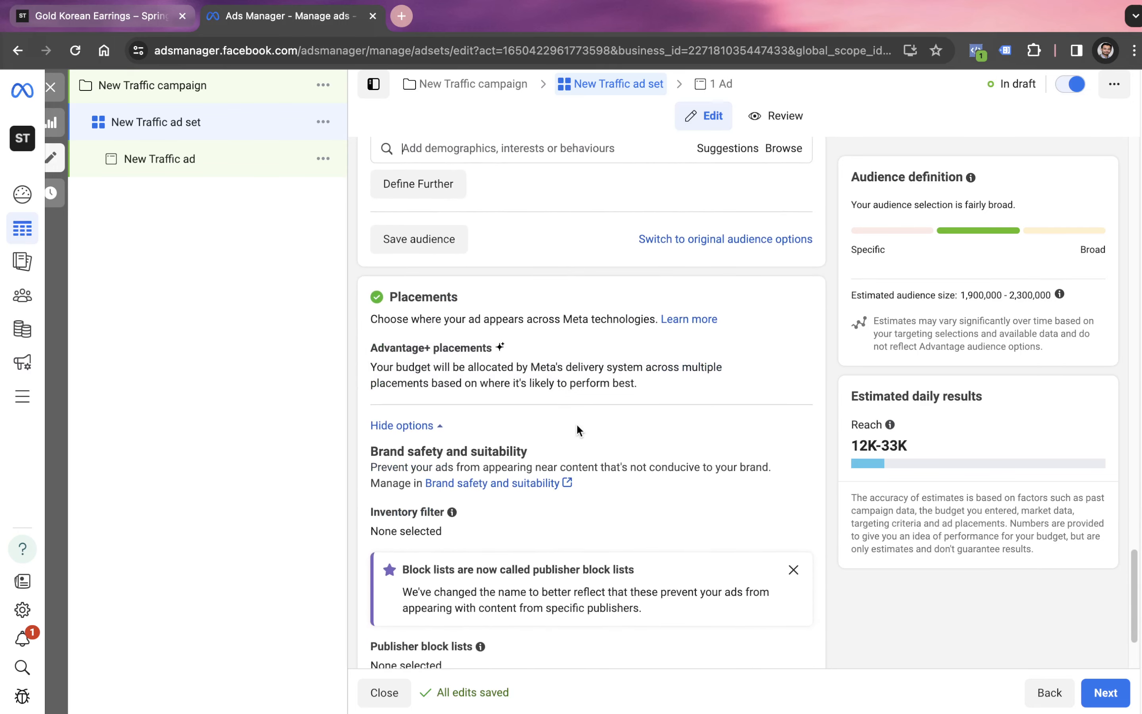
left_click(798, 349)
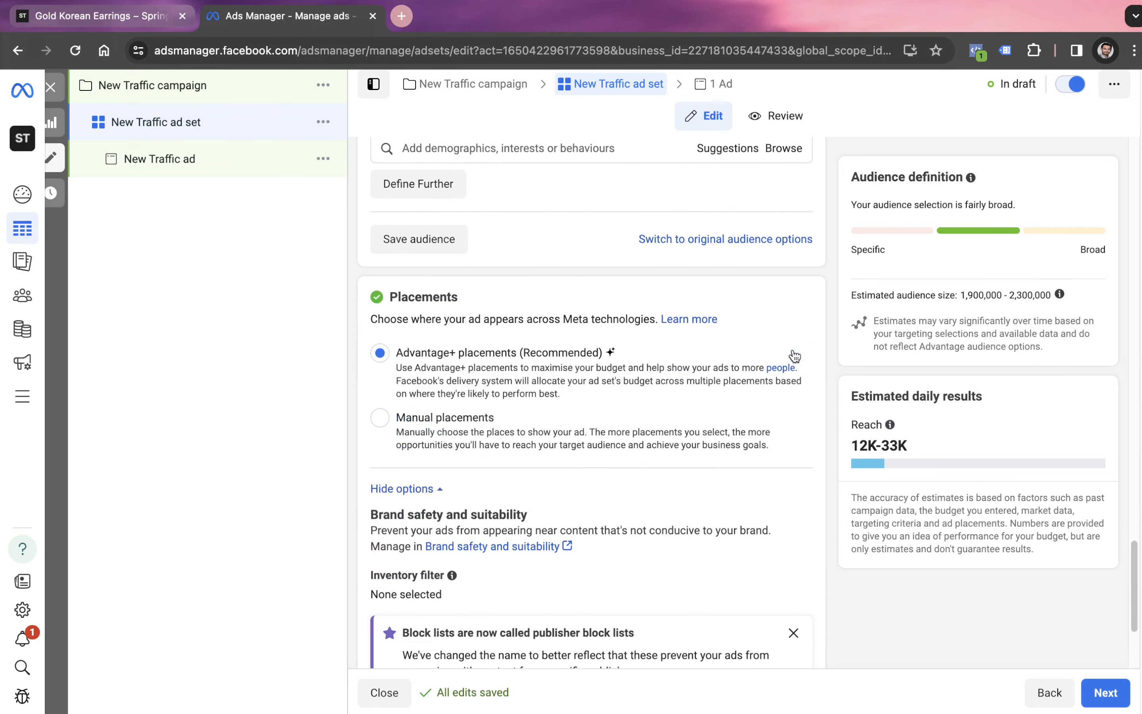
scroll(567, 392, "down", 1)
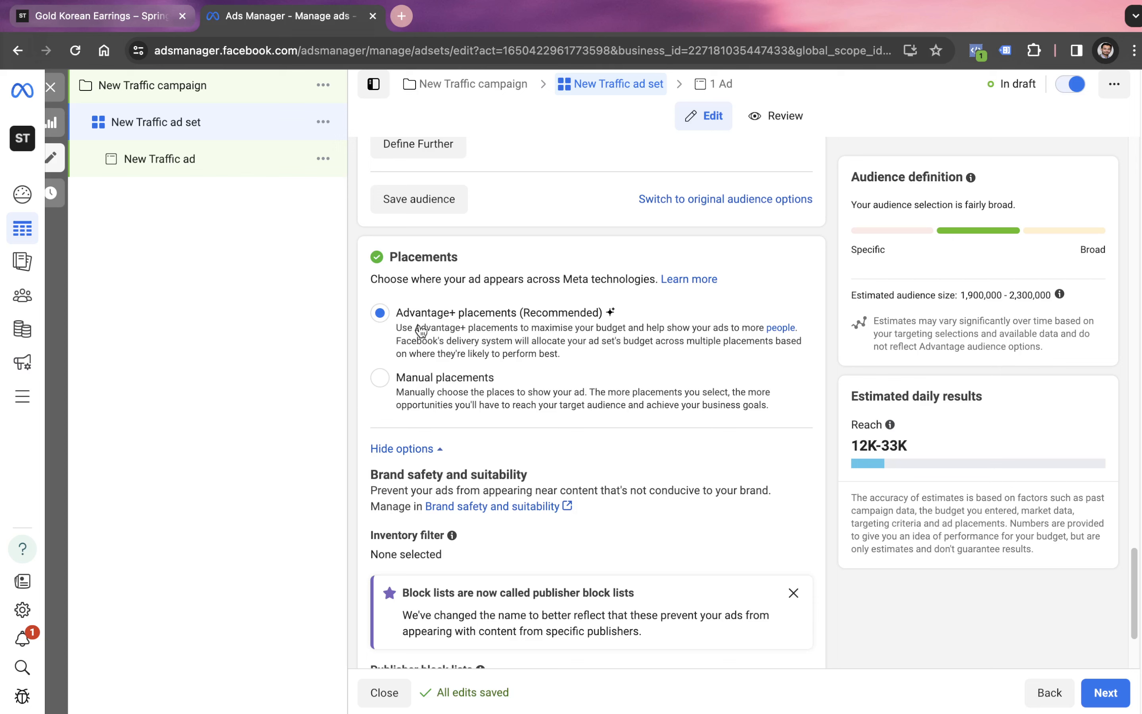
left_click(380, 377)
scroll(415, 425, "down", 3)
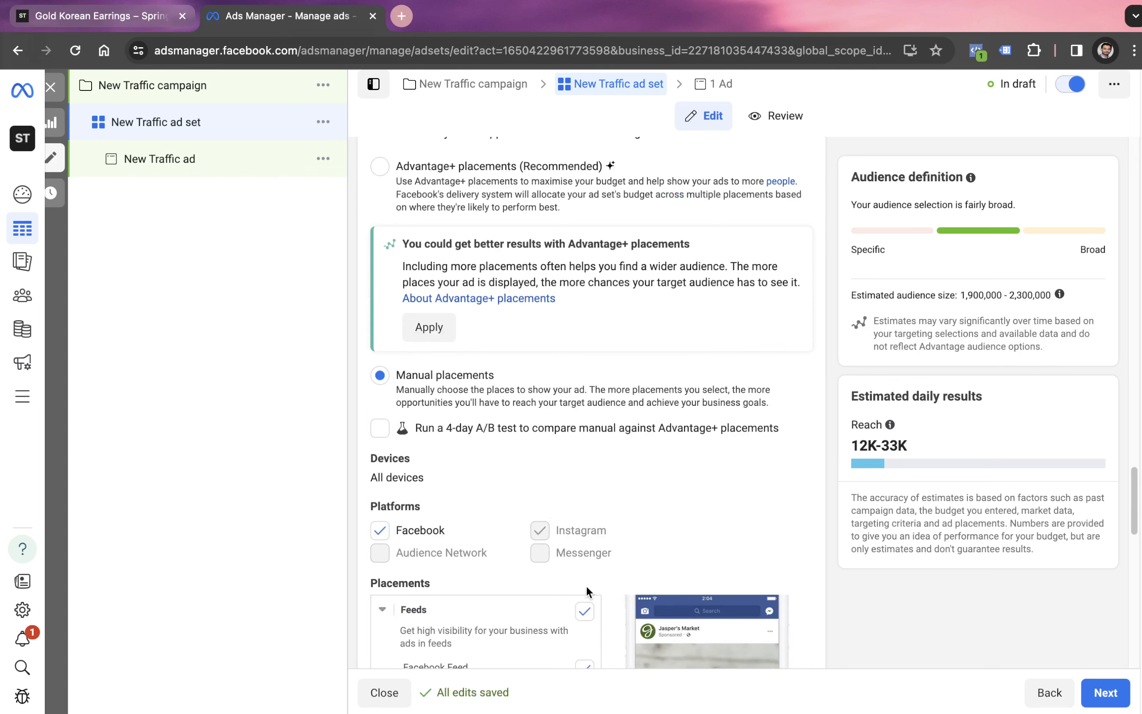
- Restrict the placement devices to Mobile by excluding Desktop
scroll(599, 562, "down", 7)
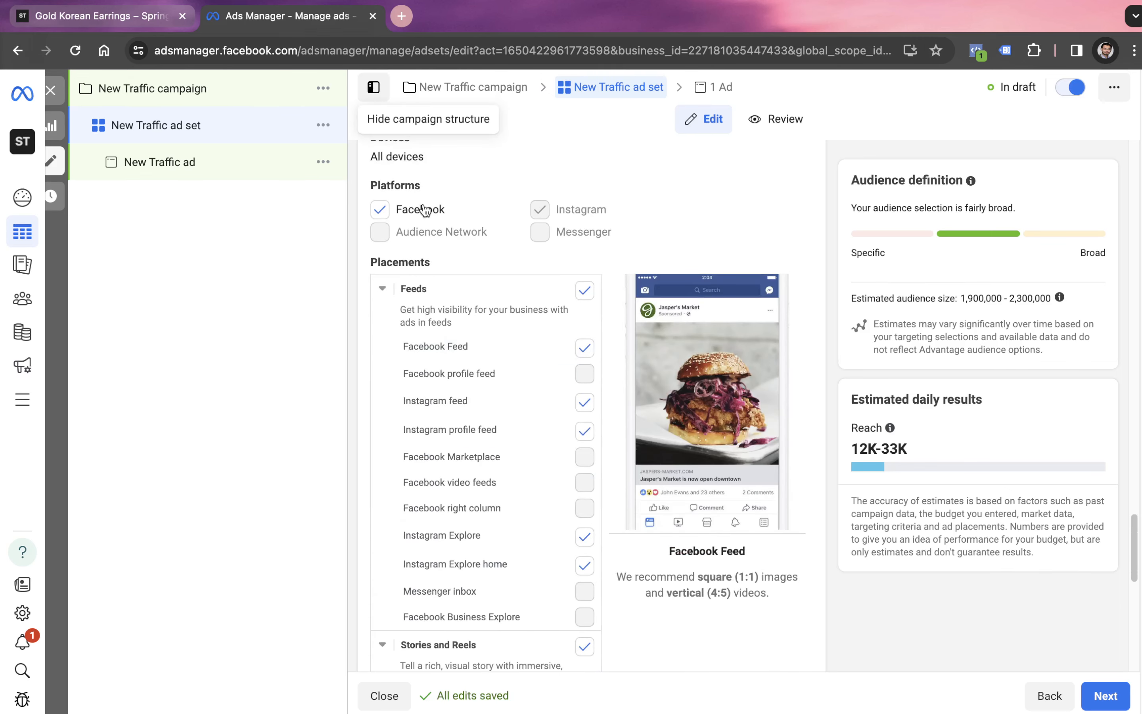
scroll(430, 232, "up", 2)
left_click(793, 227)
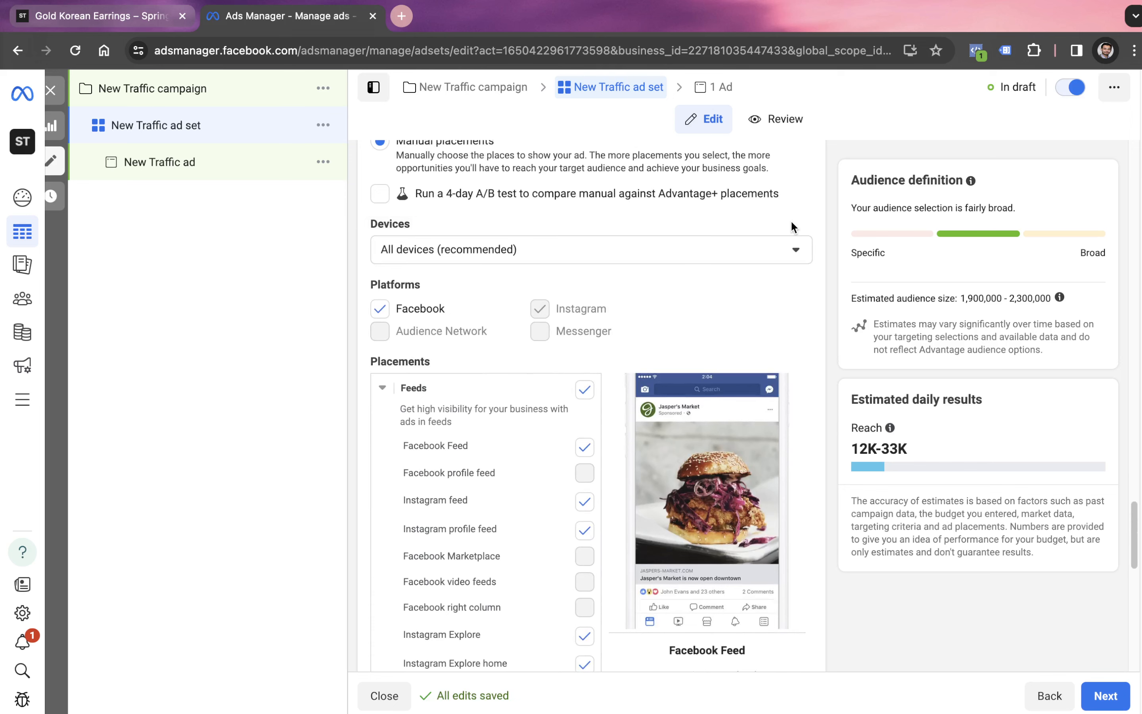
left_click(698, 256)
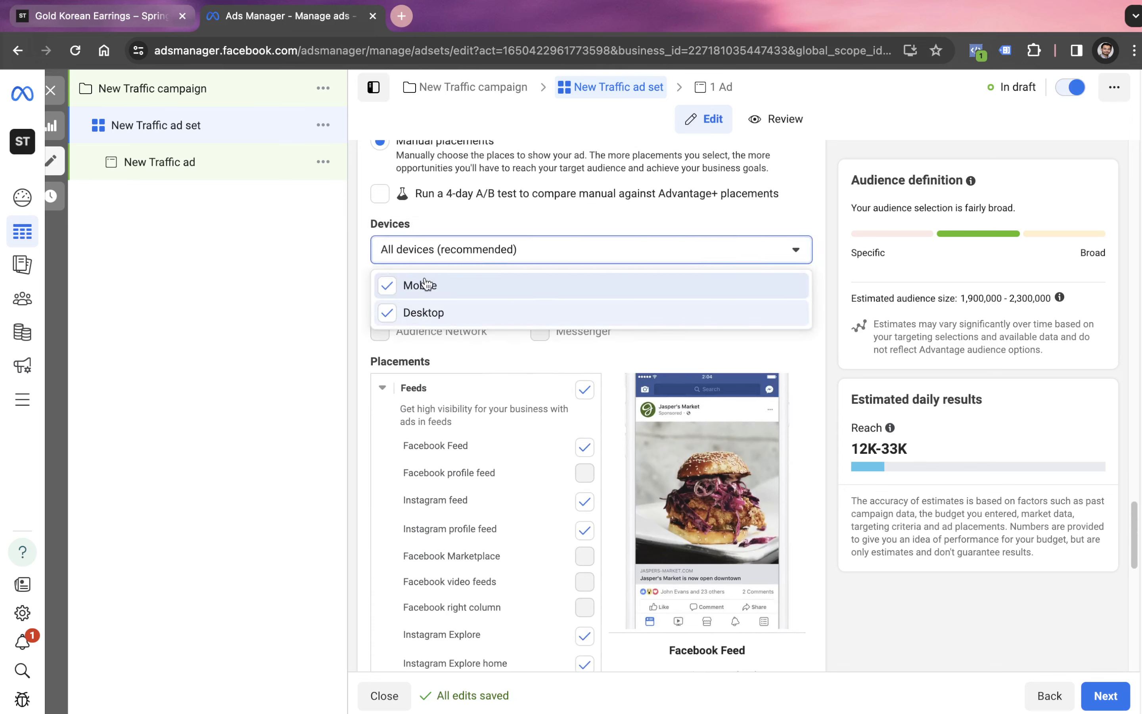
left_click(387, 312)
left_click(558, 222)
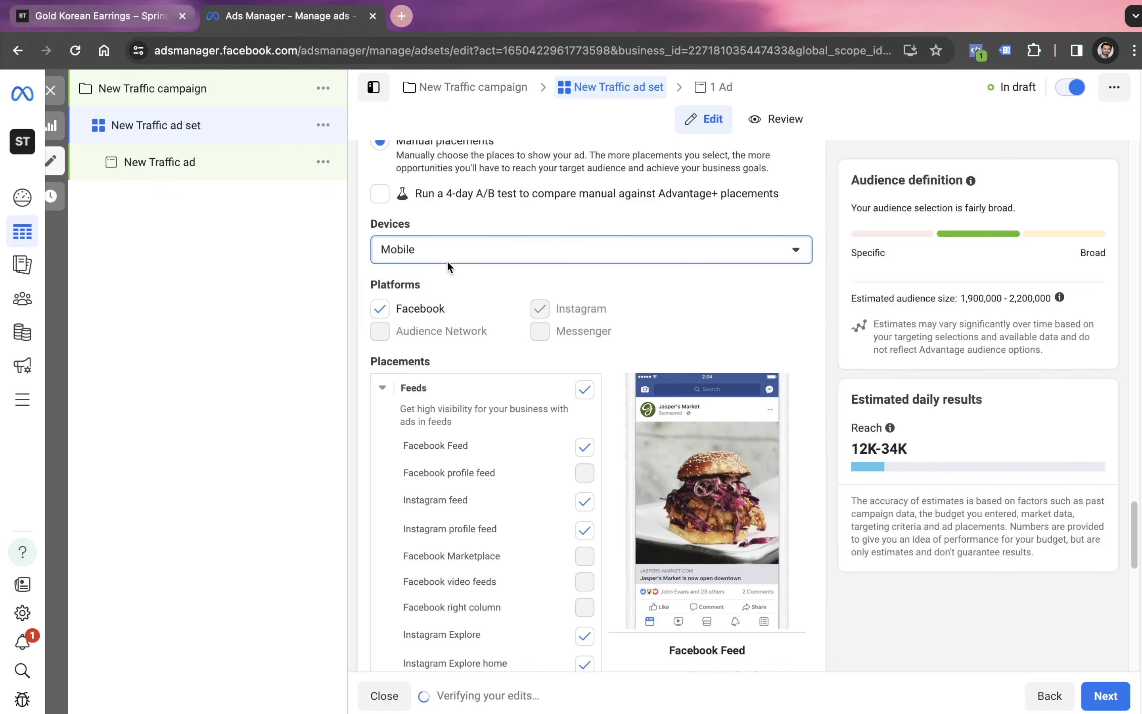
- Expand the further placement options and limit the specific mobile devices and operating systems to Android devices only
scroll(447, 260, "down", 15)
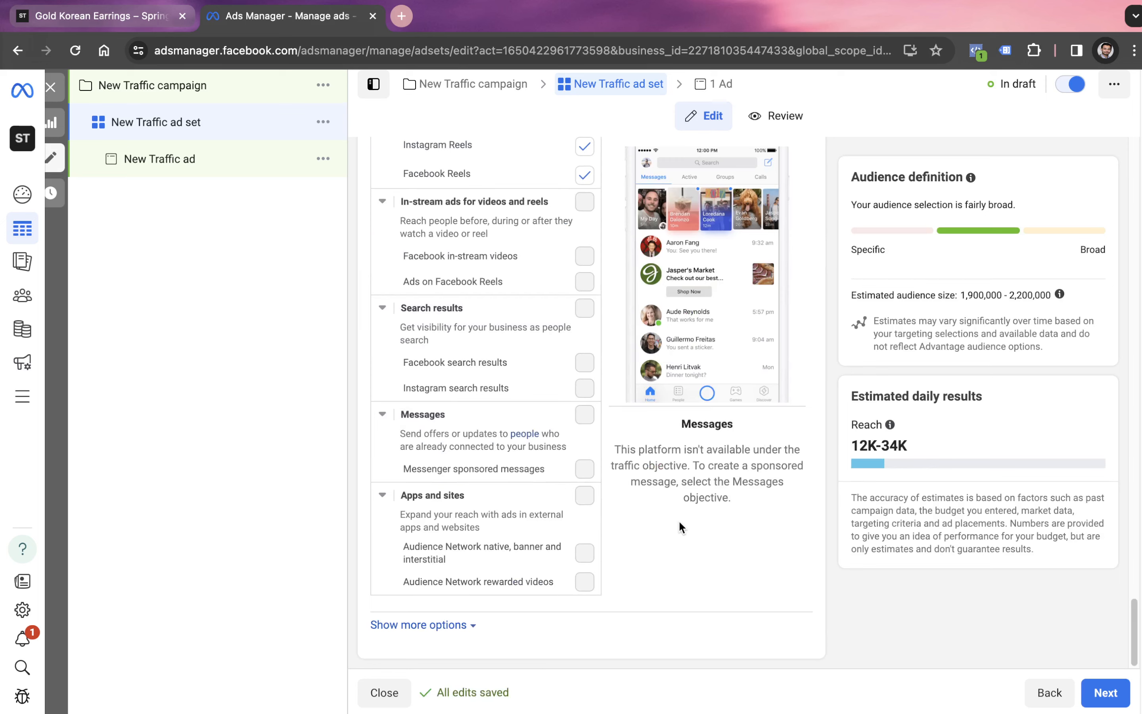
left_click(449, 626)
scroll(478, 593, "down", 8)
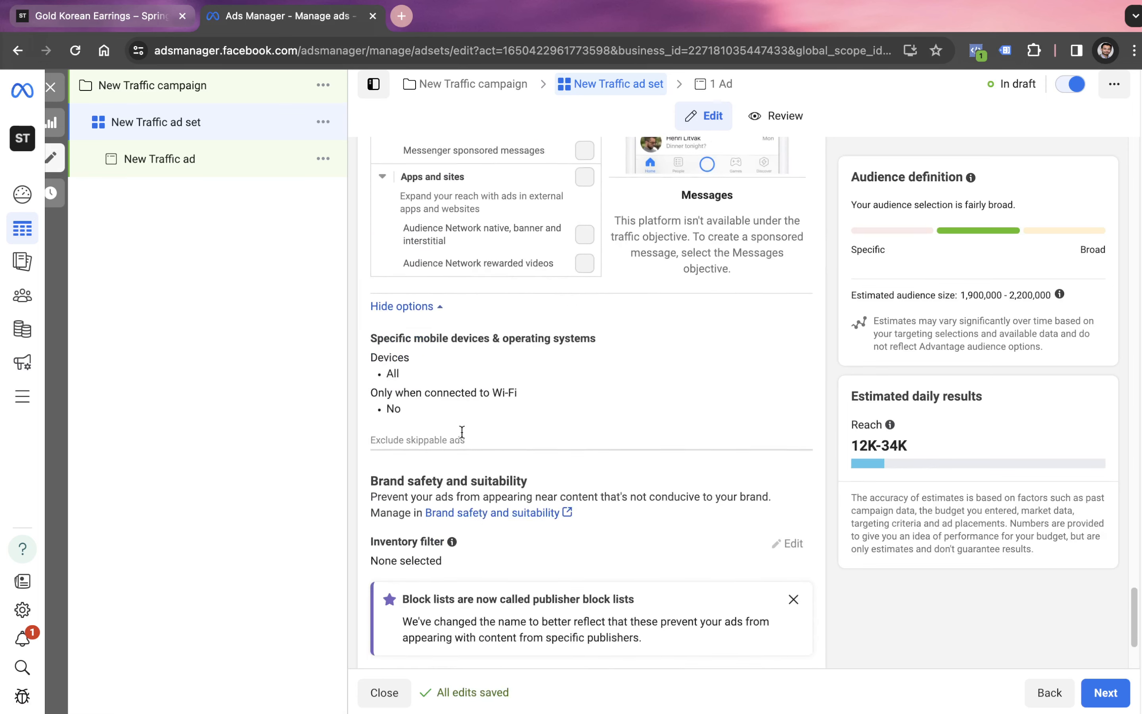
left_click(788, 320)
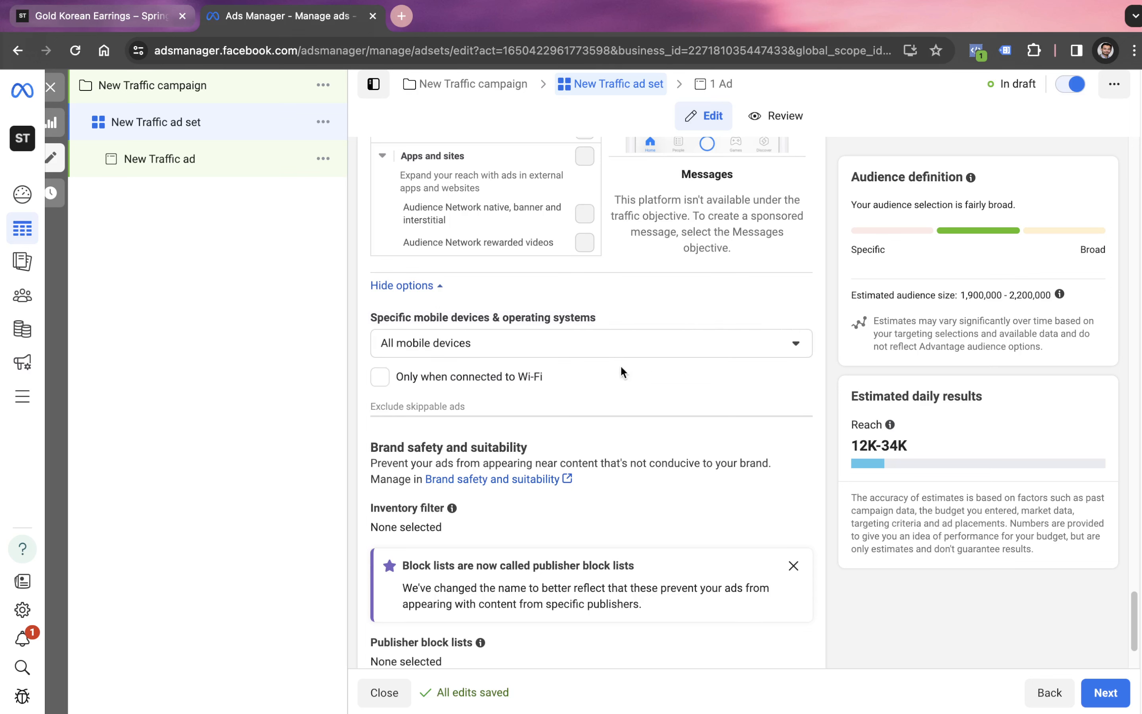
left_click(495, 351)
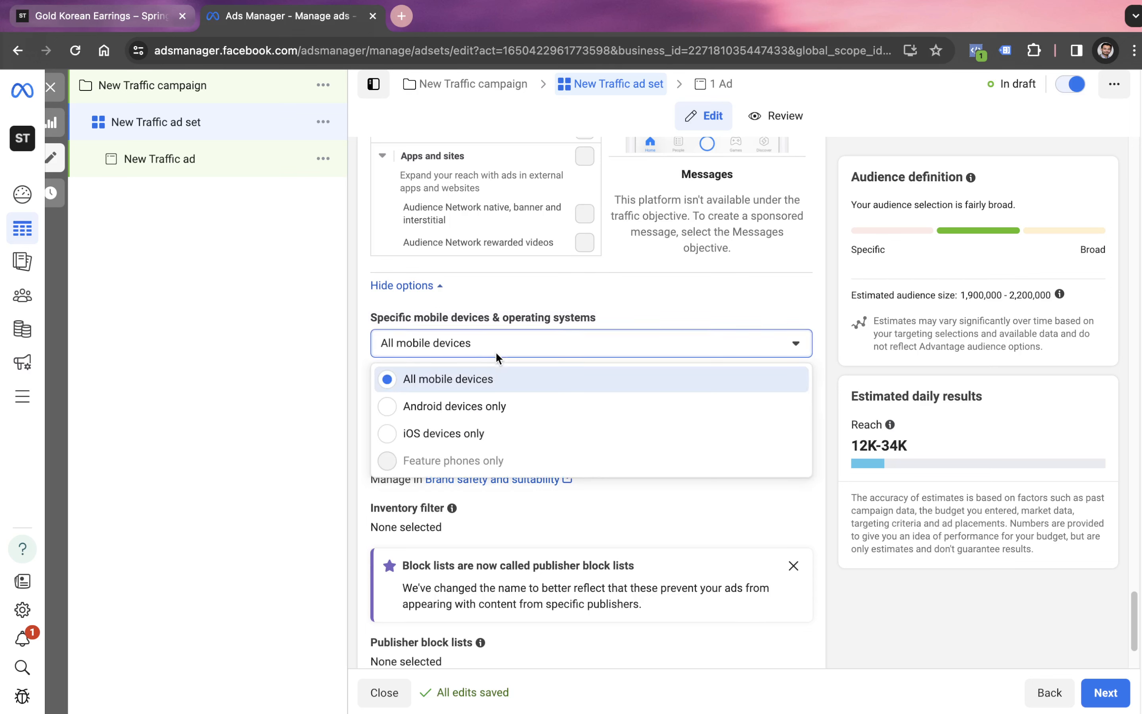
left_click(456, 414)
- Show the ads only when the Android devices are connected to Wi-Fi
scroll(471, 435, "down", 5)
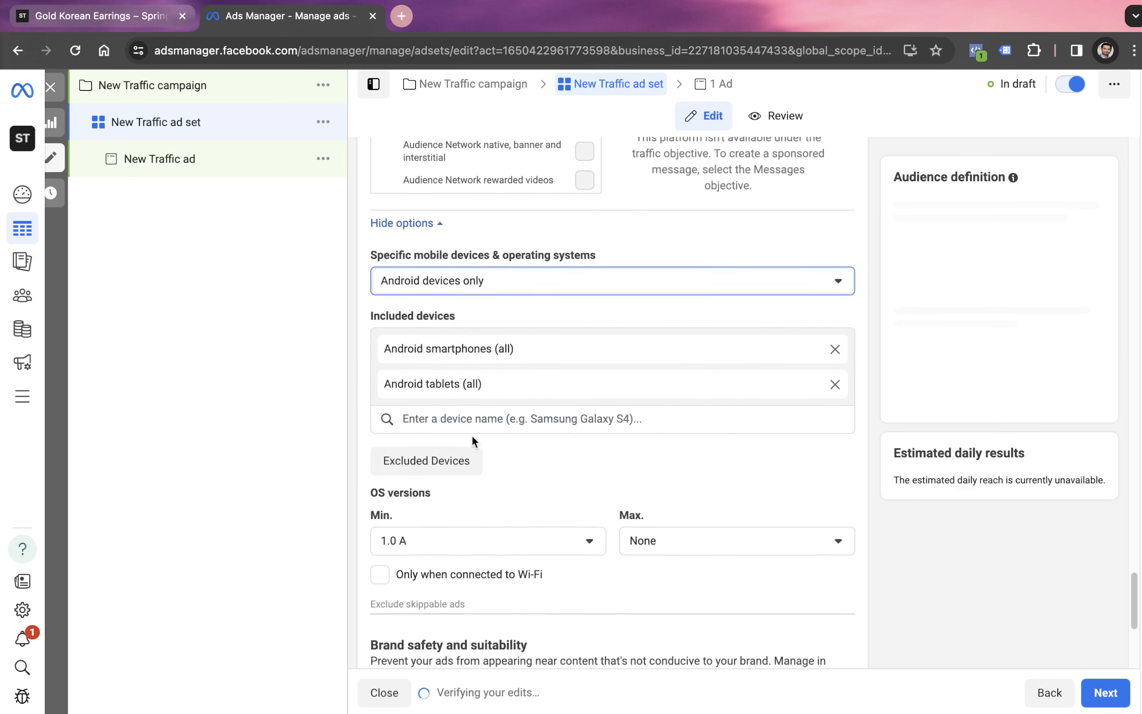
scroll(551, 486, "down", 2)
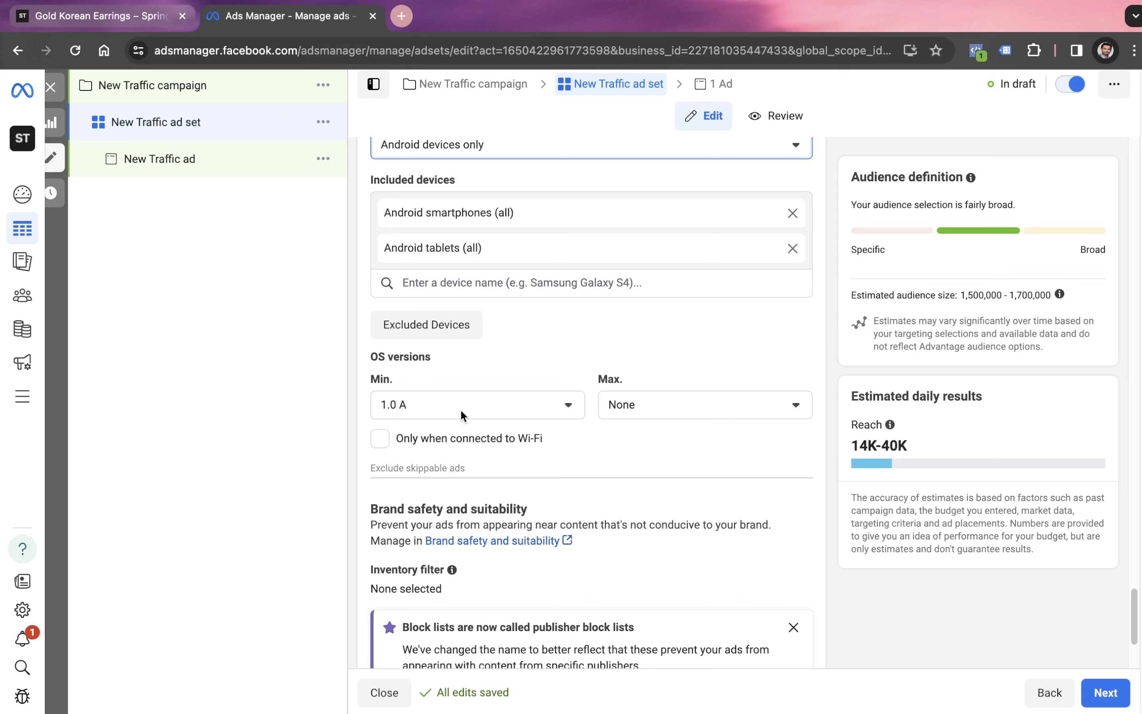
left_click(380, 442)
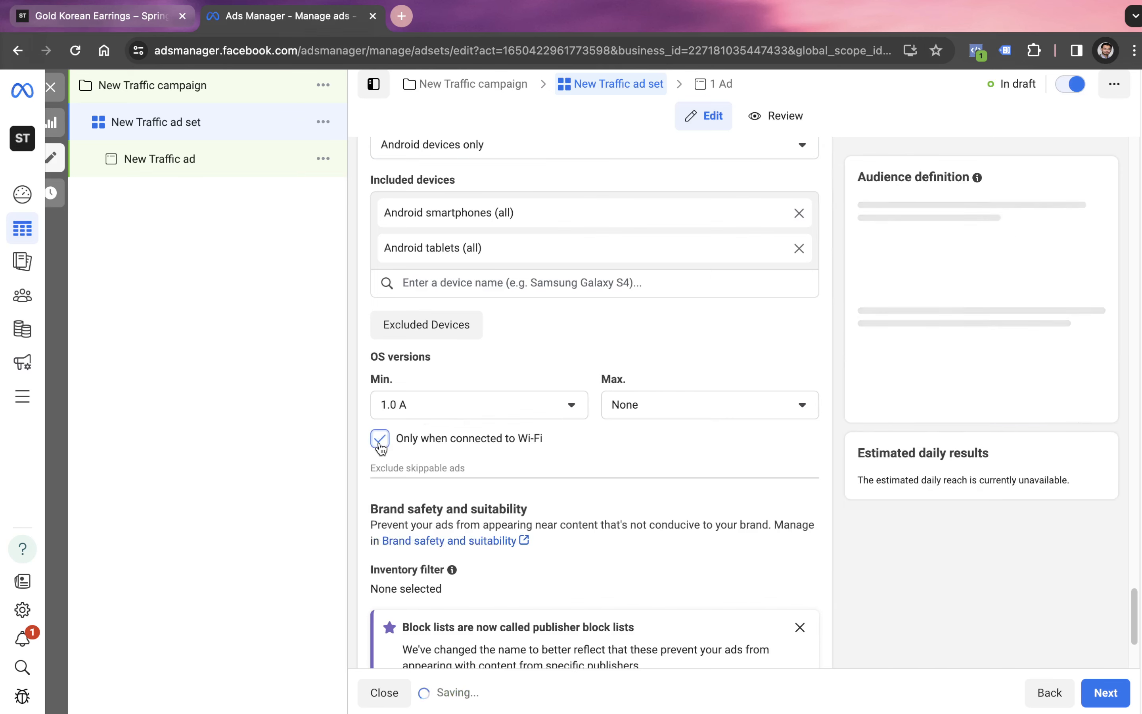
- Add the Samsung Galaxy S24 Ultra to the included devices and remove the all-smartphones and all-tablets Android entries
left_click(535, 281)
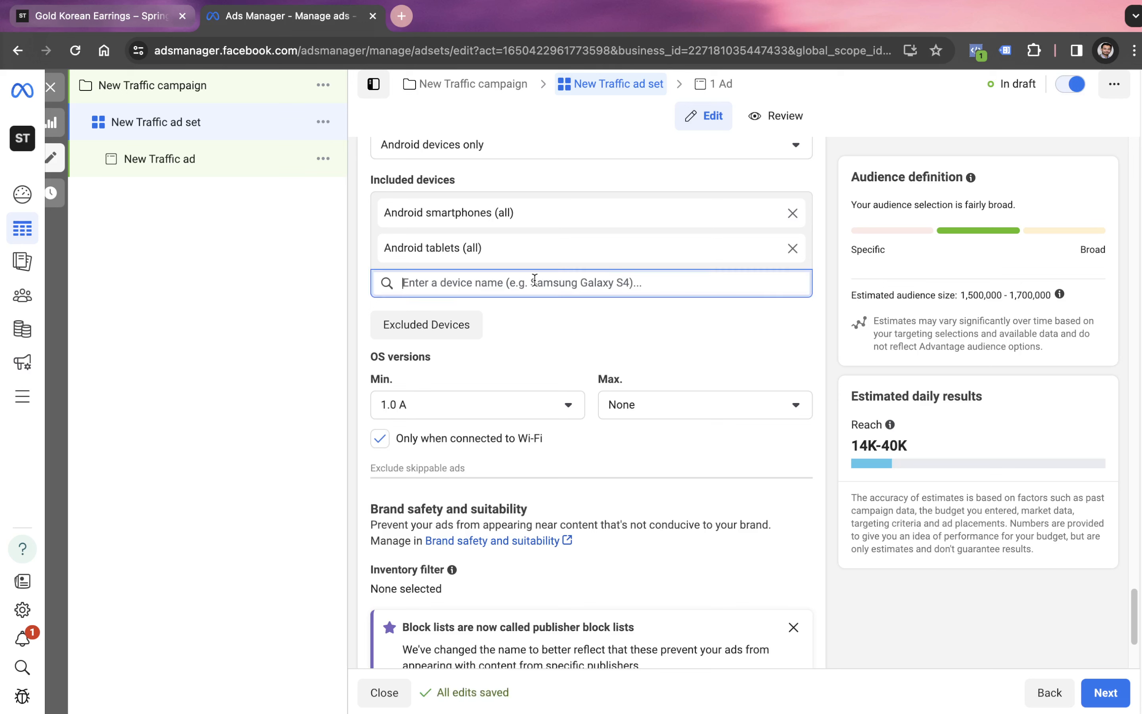
type("samsung s")
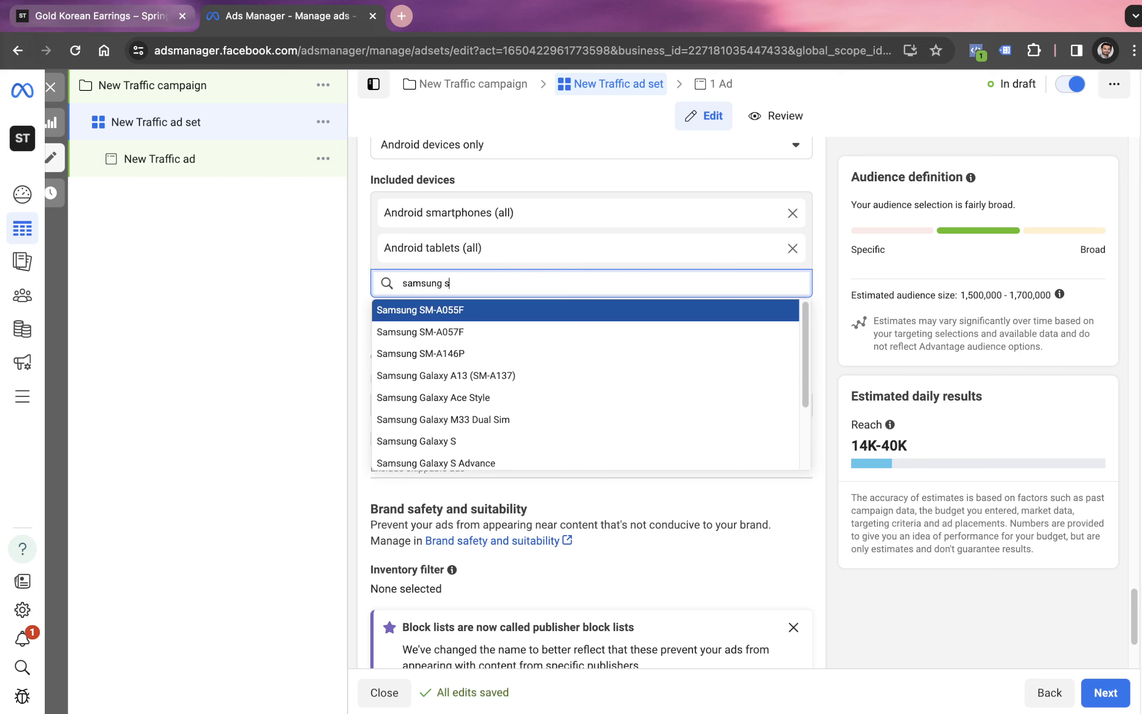
key("BackSpace")
type("galax")
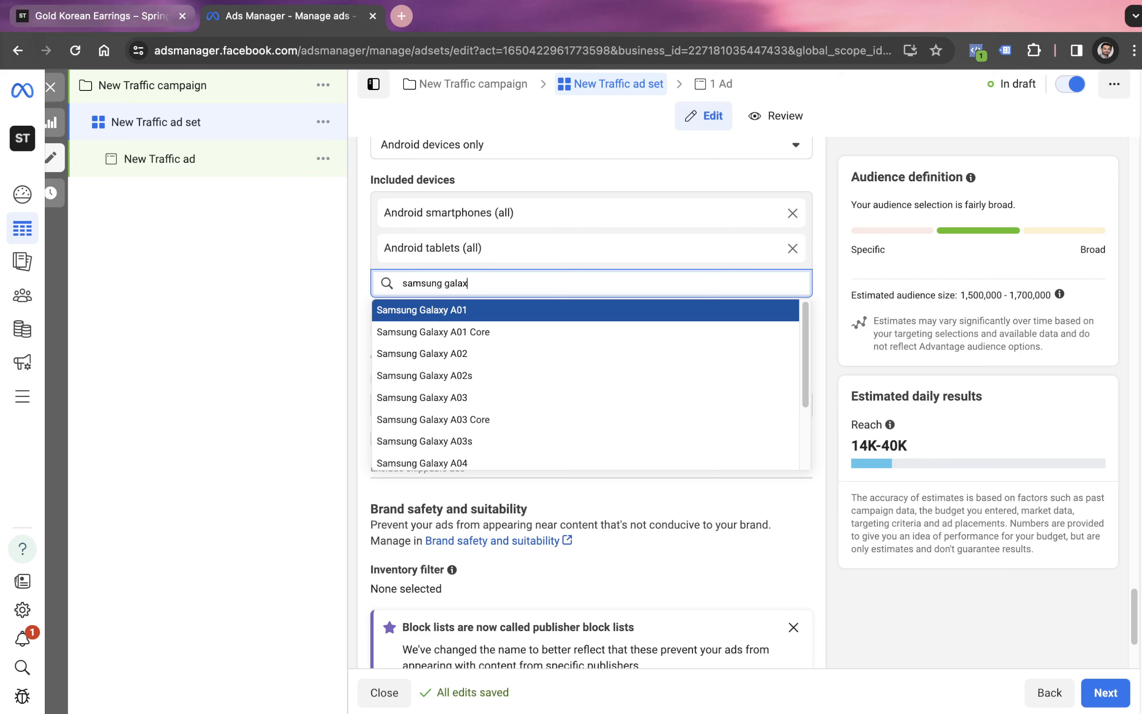
type("y s")
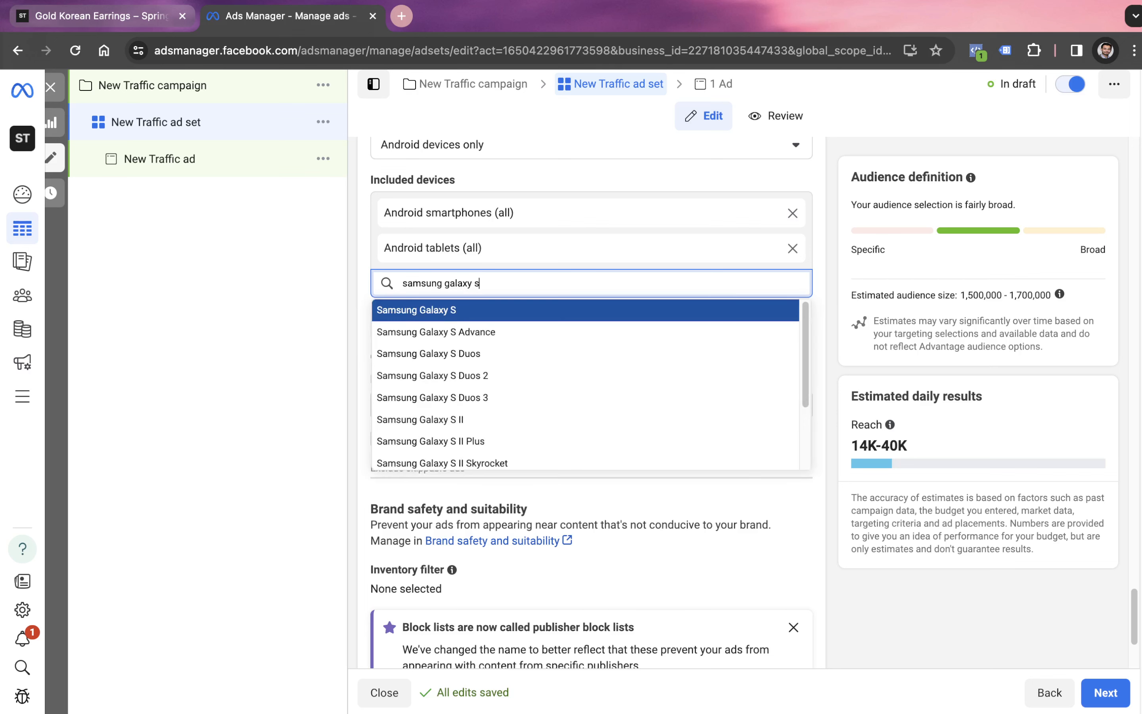
type("e")
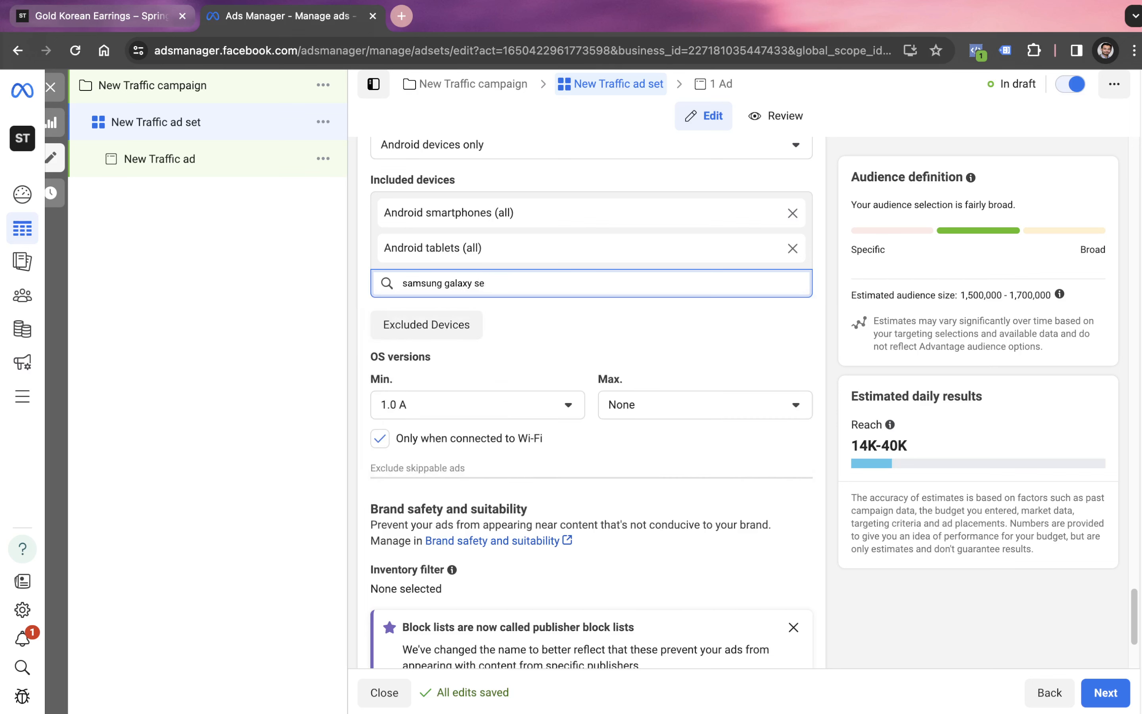
key("BackSpace")
type("24")
key("BackSpace")
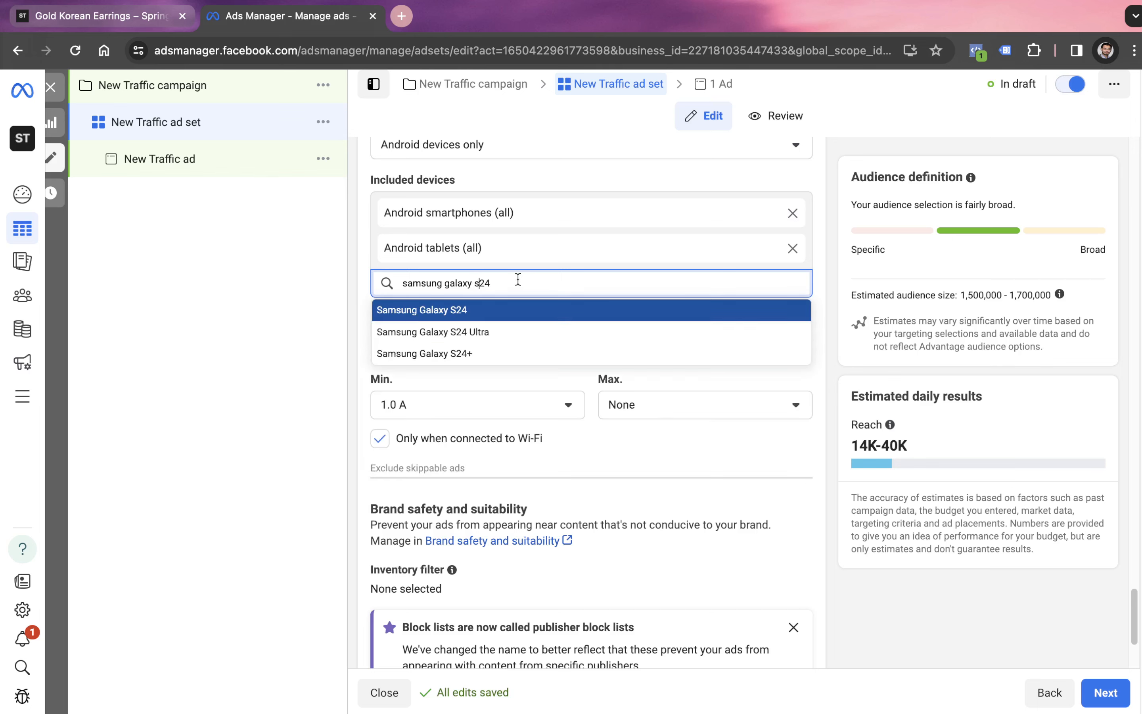
left_click(475, 335)
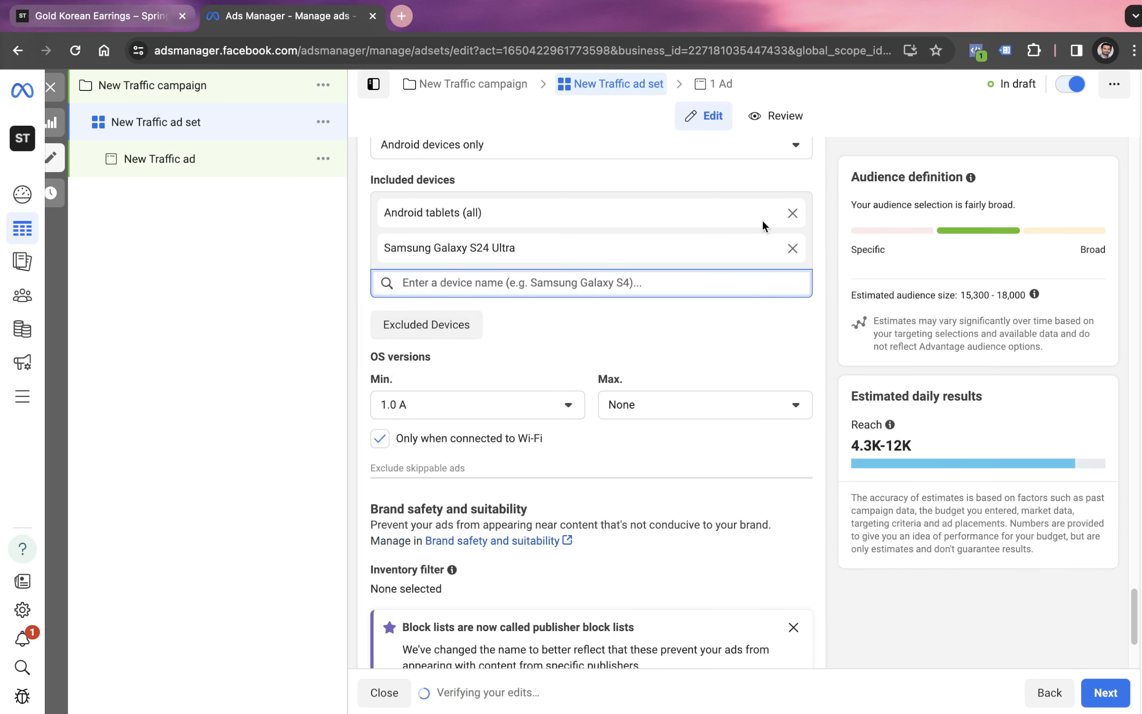
left_click(795, 219)
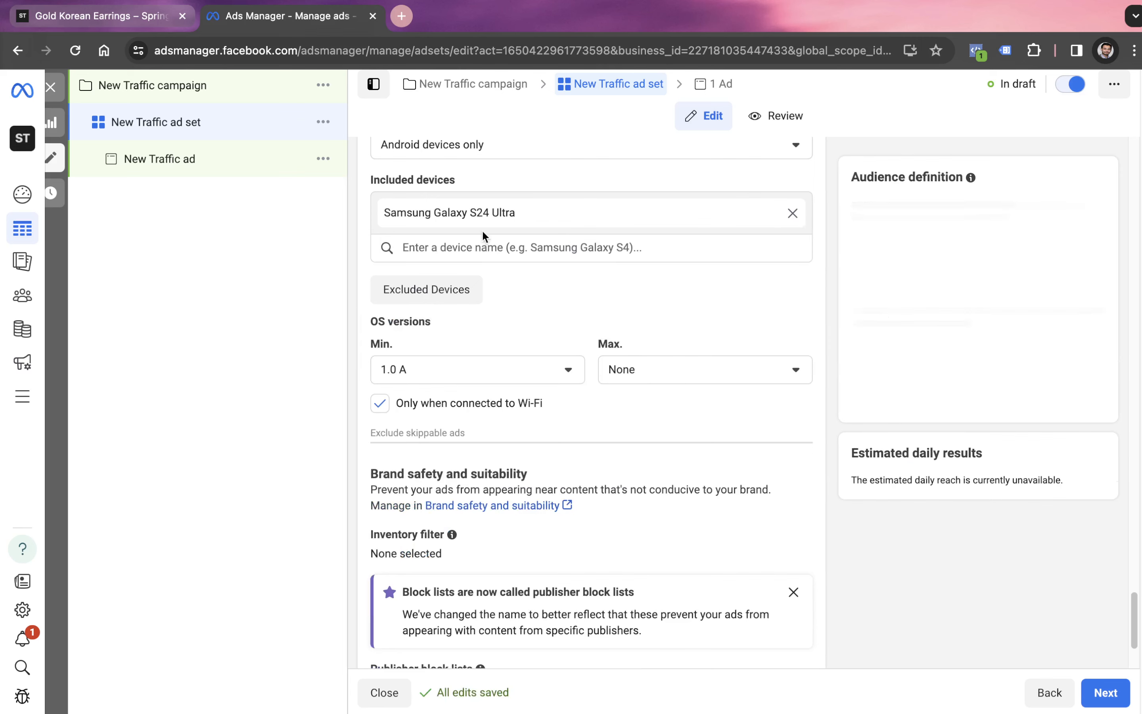
- Open the New Traffic ad under the ad set and set its format to Carousel
scroll(551, 434, "down", 3)
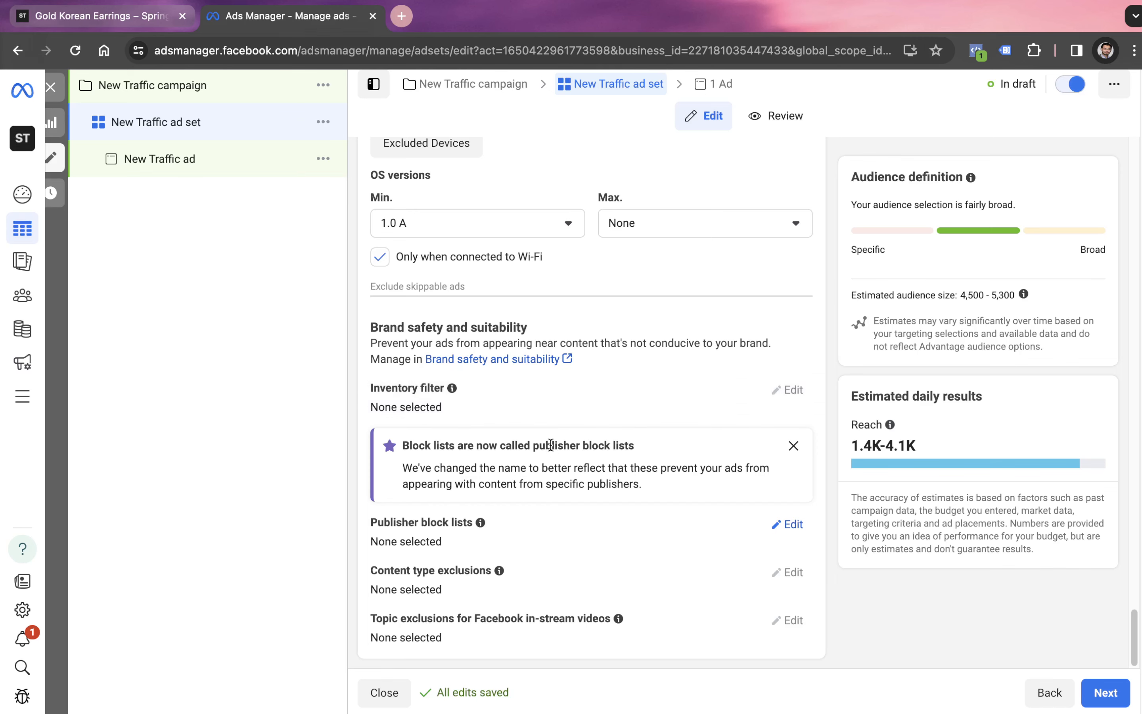
scroll(551, 445, "up", 20)
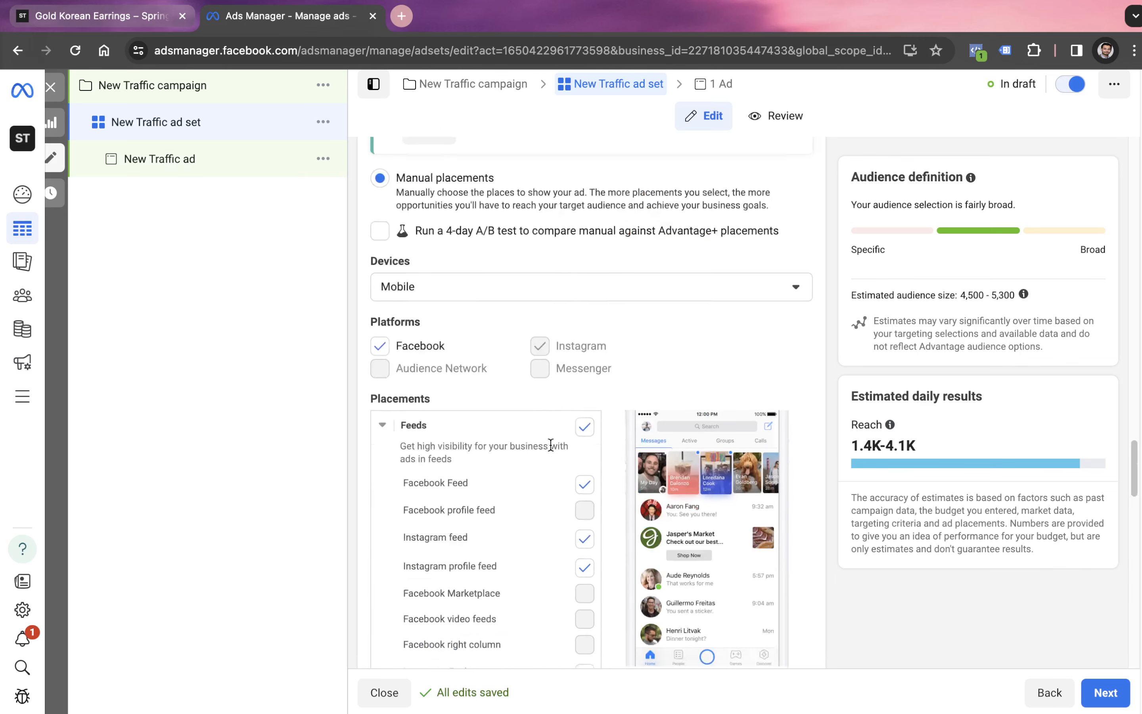
scroll(550, 445, "up", 5)
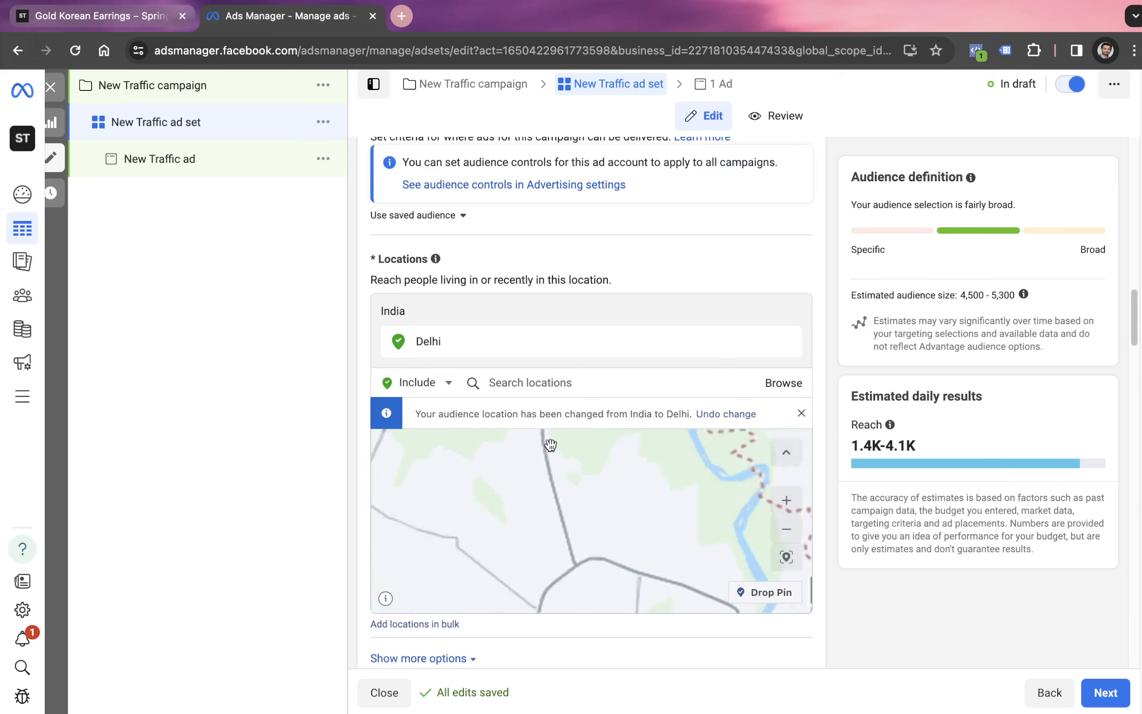
scroll(735, 217, "up", 10)
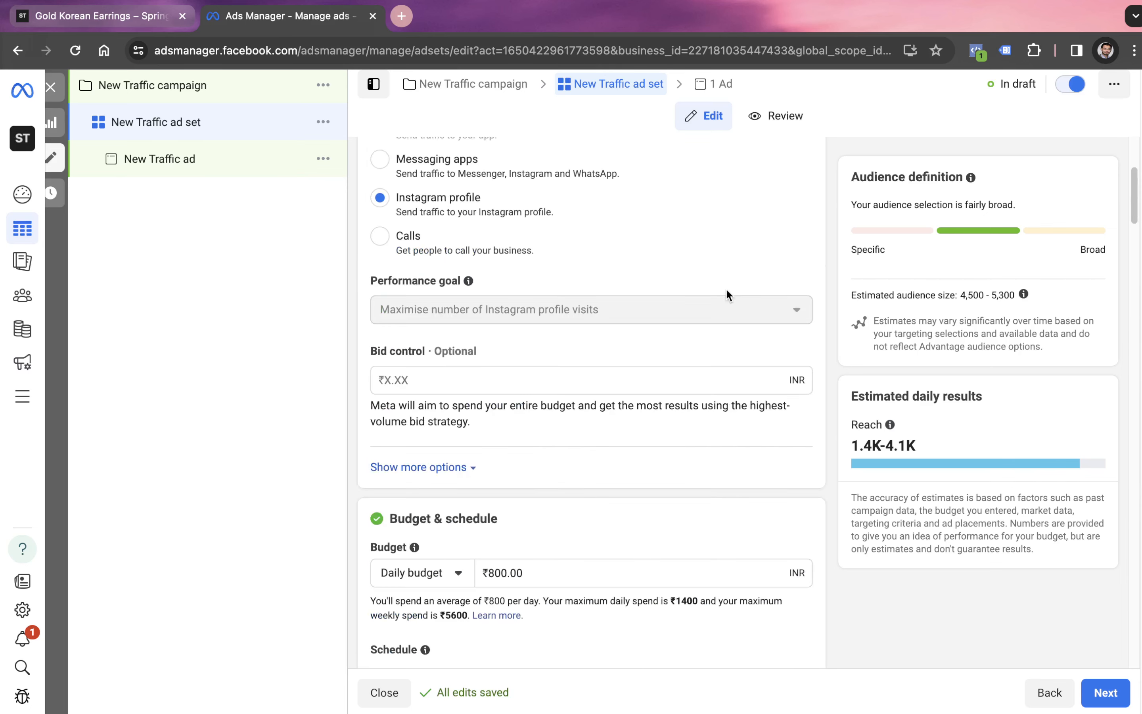
scroll(727, 292, "up", 5)
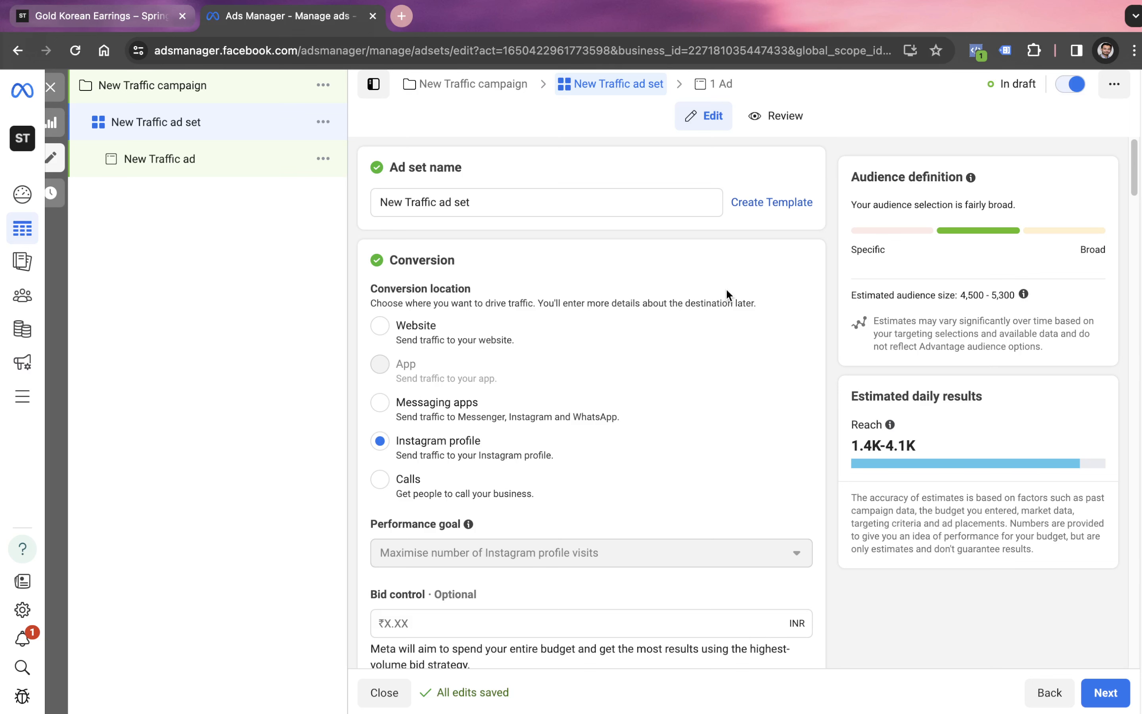
left_click(163, 157)
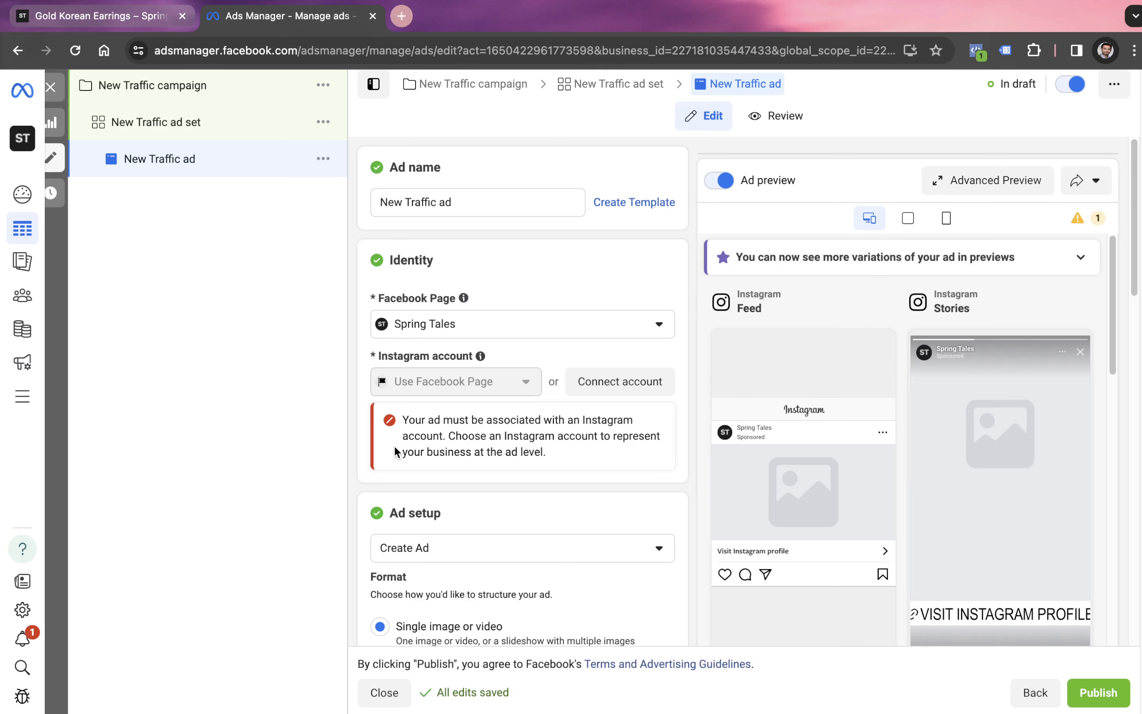
scroll(395, 451, "down", 3)
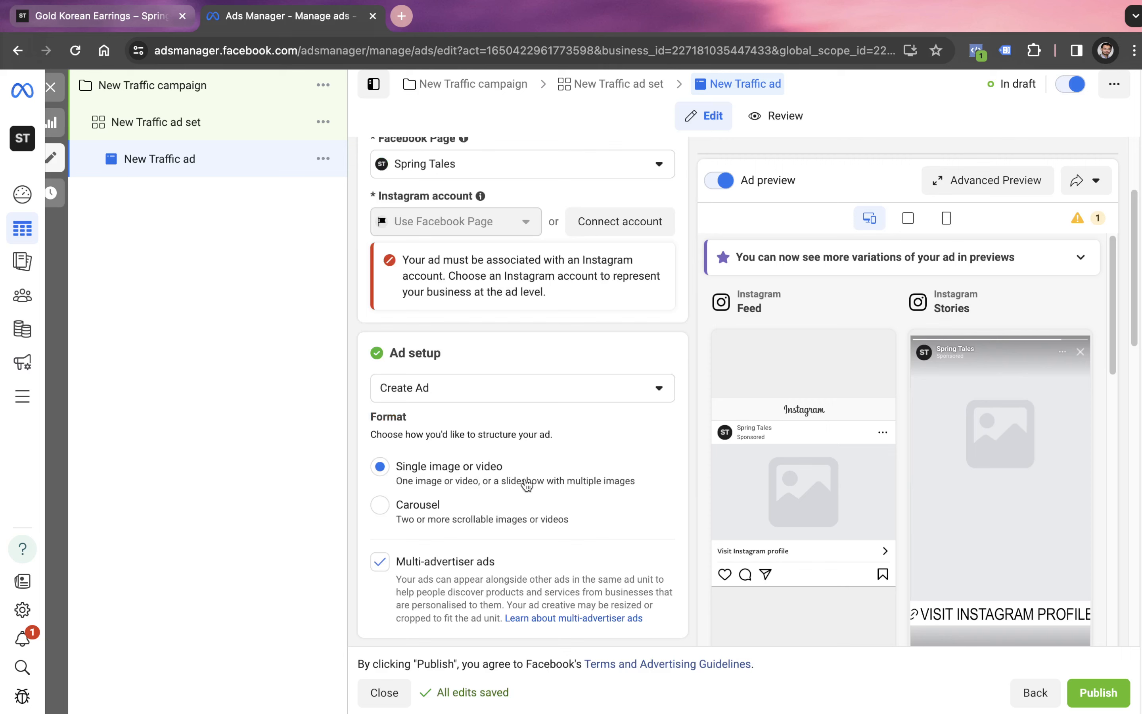
left_click(380, 507)
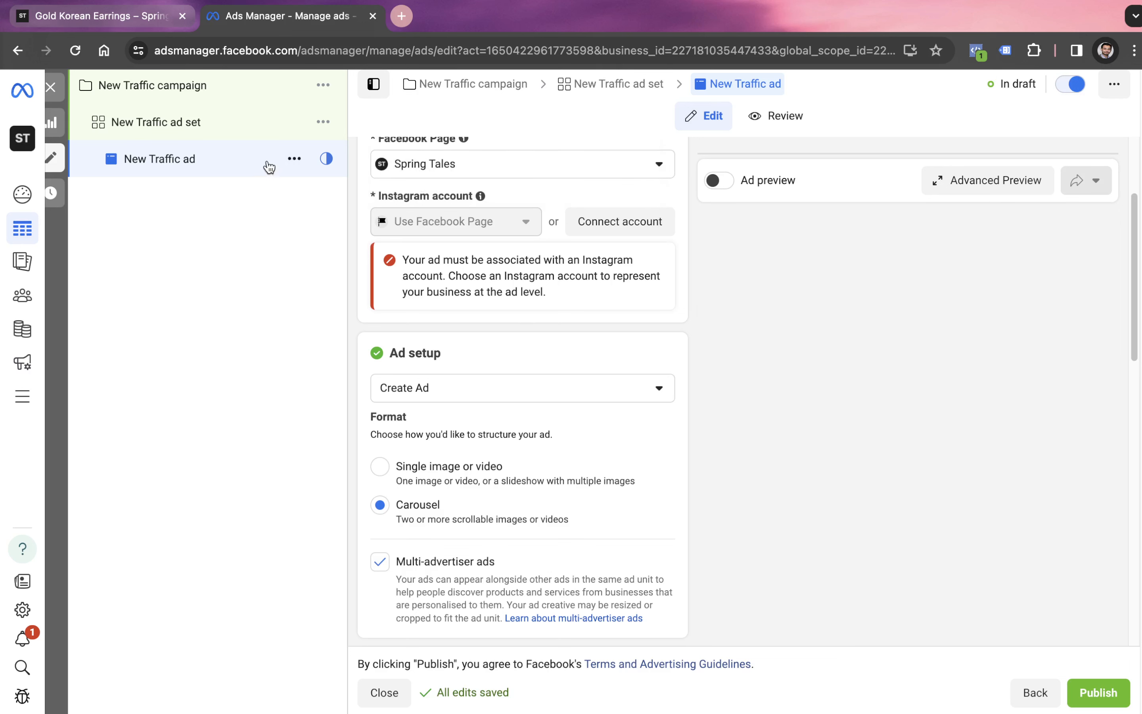
- Go back through the ad set to the New Traffic campaign's settings, glancing at the campaign types spreadsheet
left_click(213, 137)
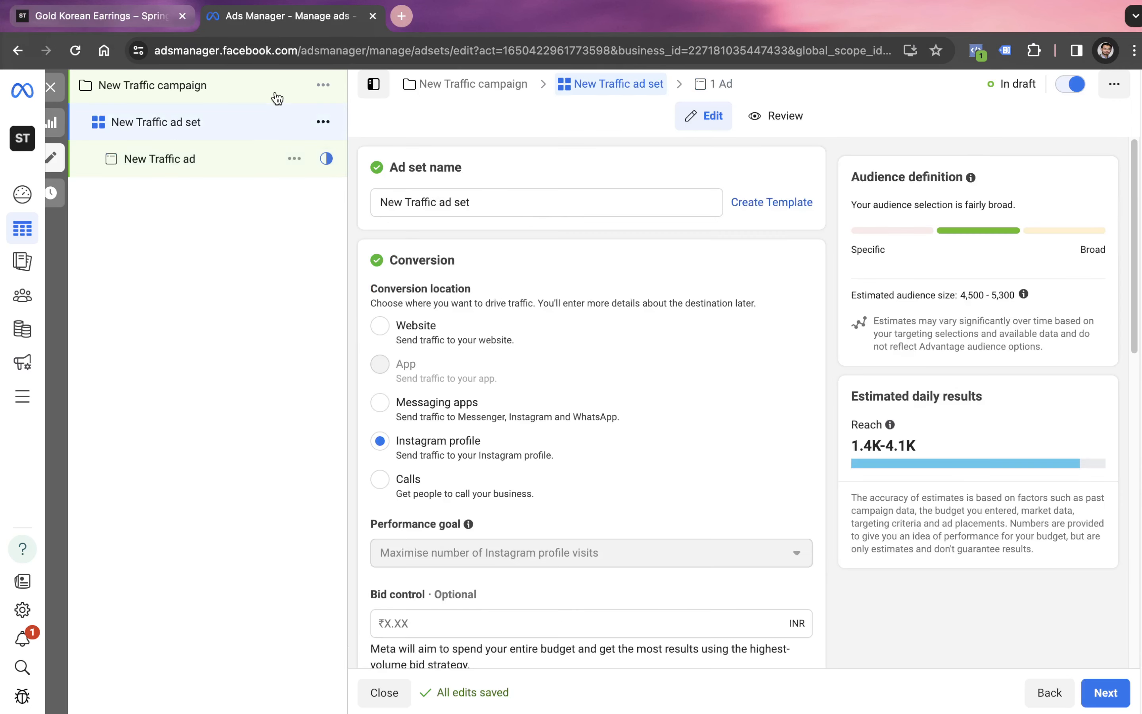
left_click(274, 96)
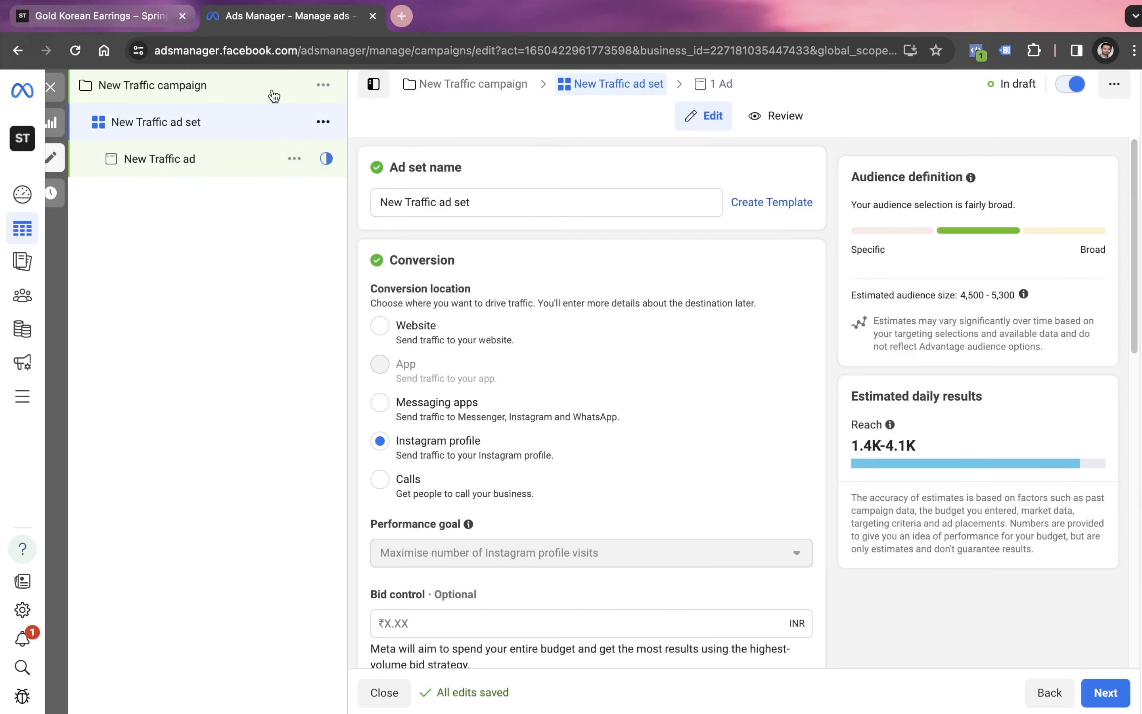
key("ctrl+Left")
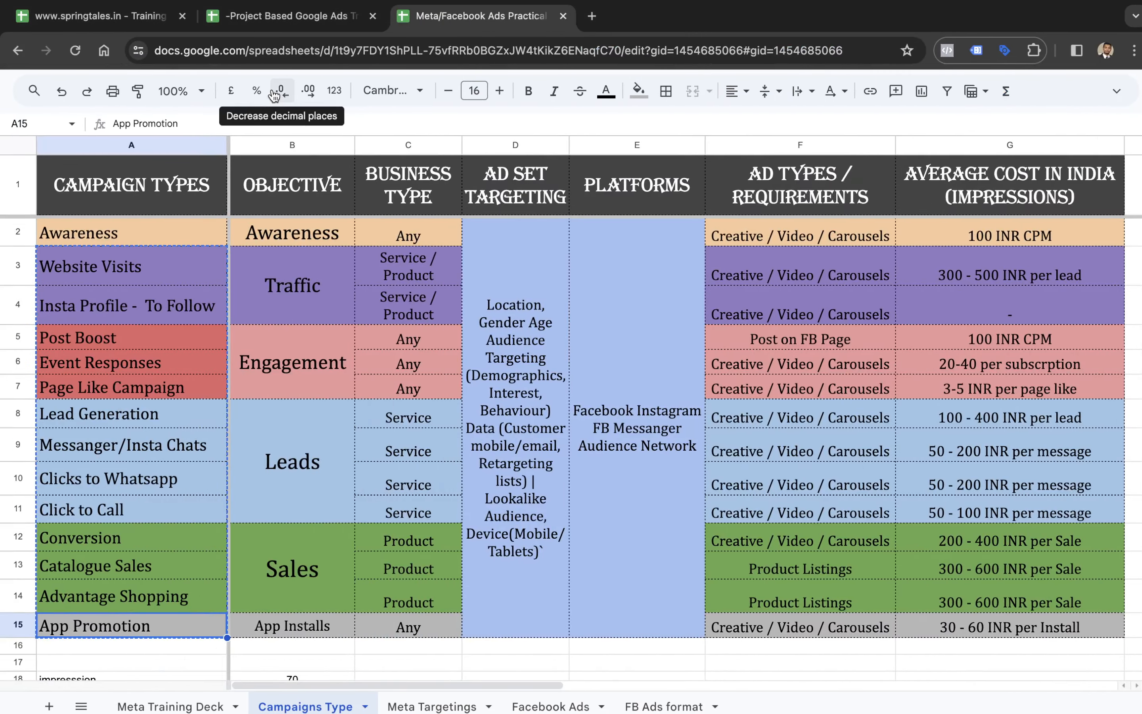
key("ctrl+Right")
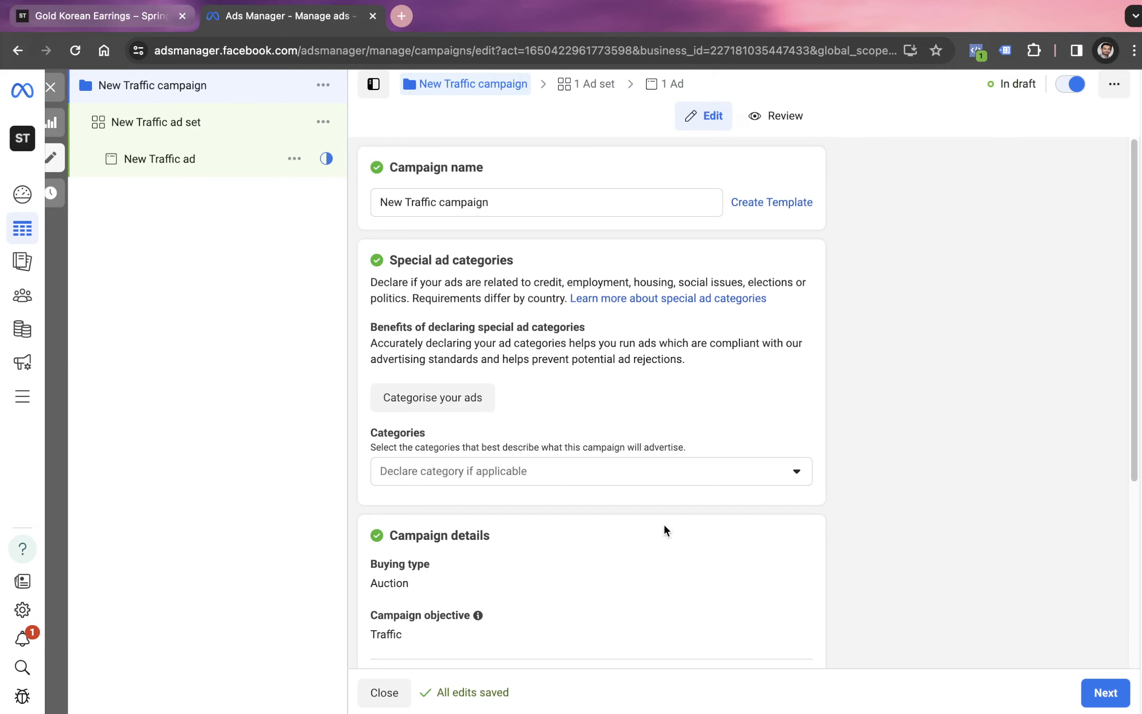
- Switch to the Campaigns Type sheet in Google Sheets and examine the Awareness row's campaign type, objective and business type
key("ctrl+Left")
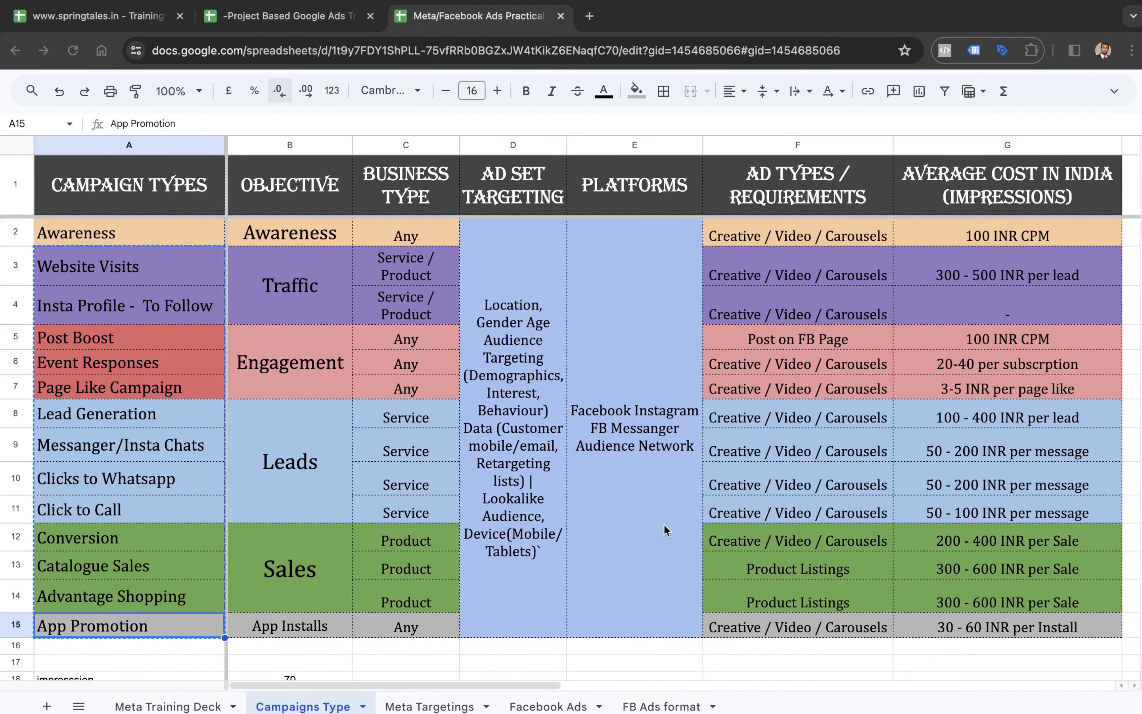
left_click(127, 243)
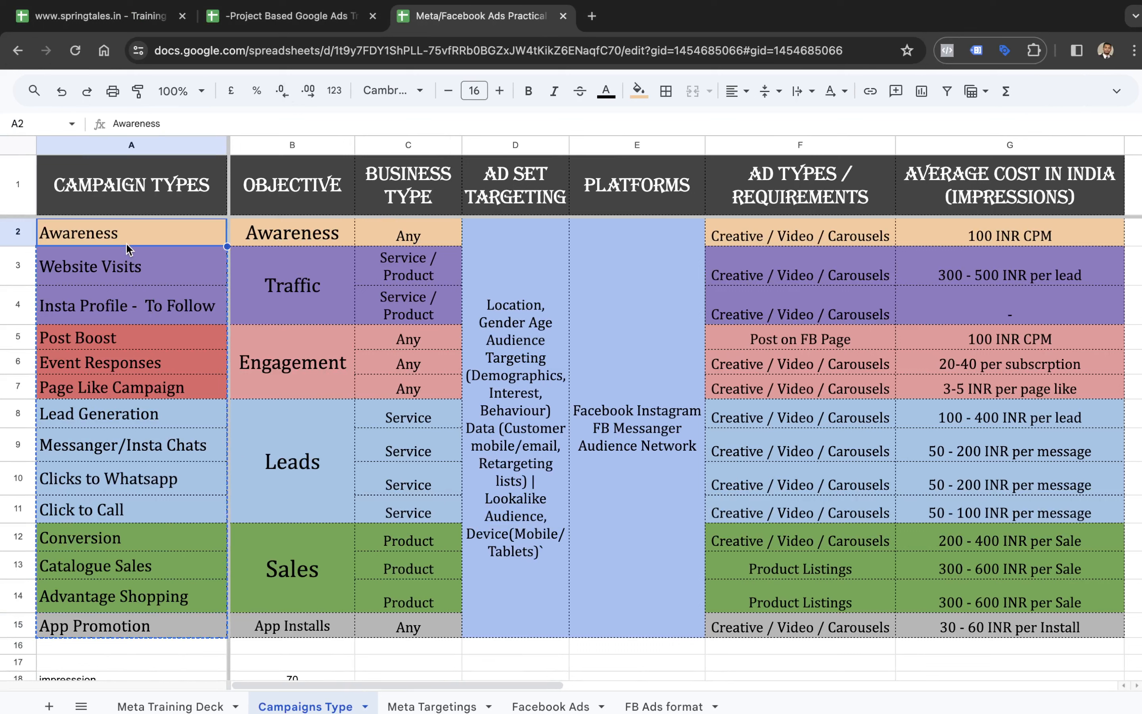
left_click(169, 276)
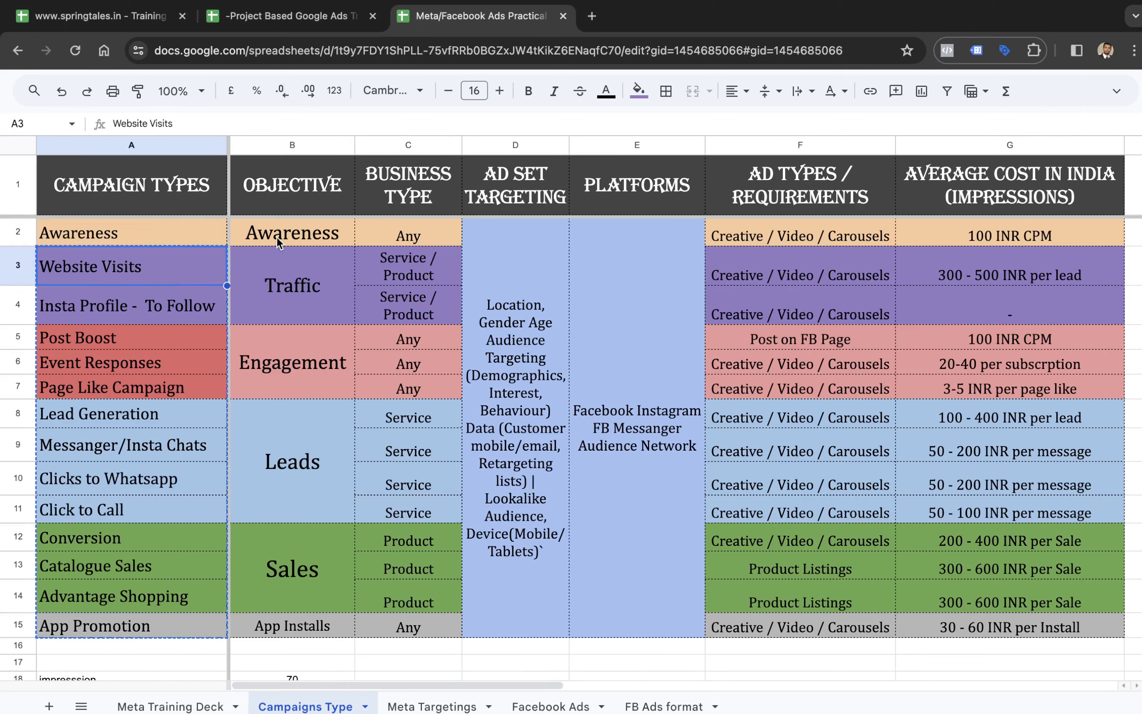
left_click(279, 242)
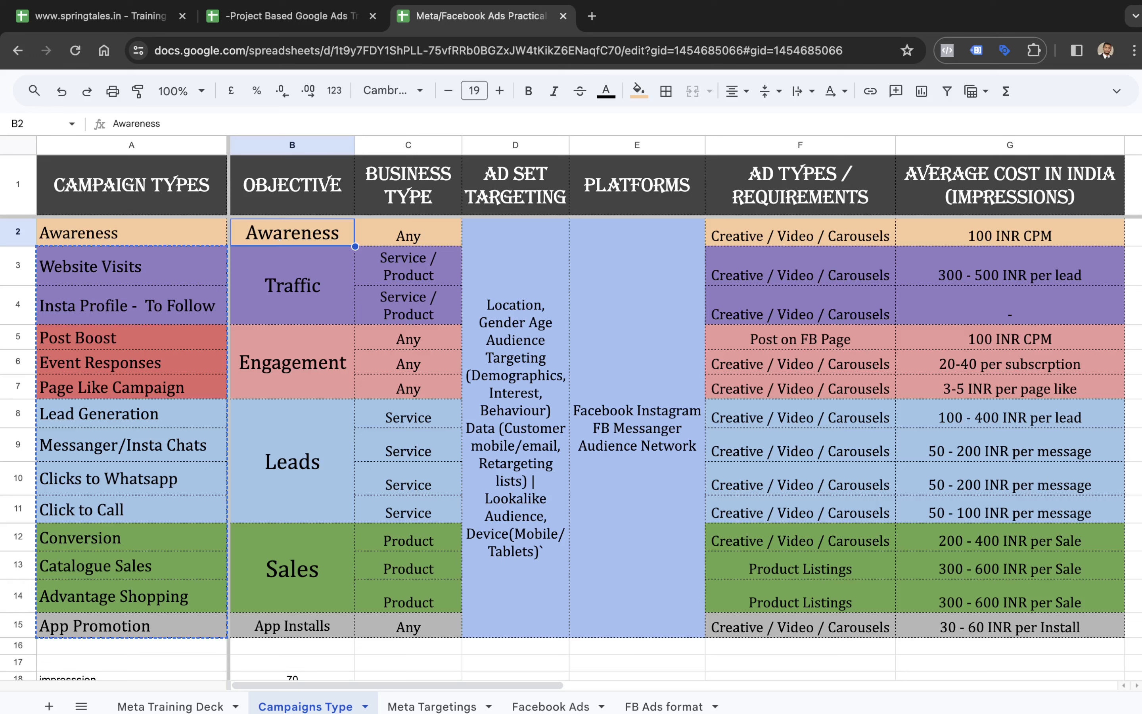
key("Left")
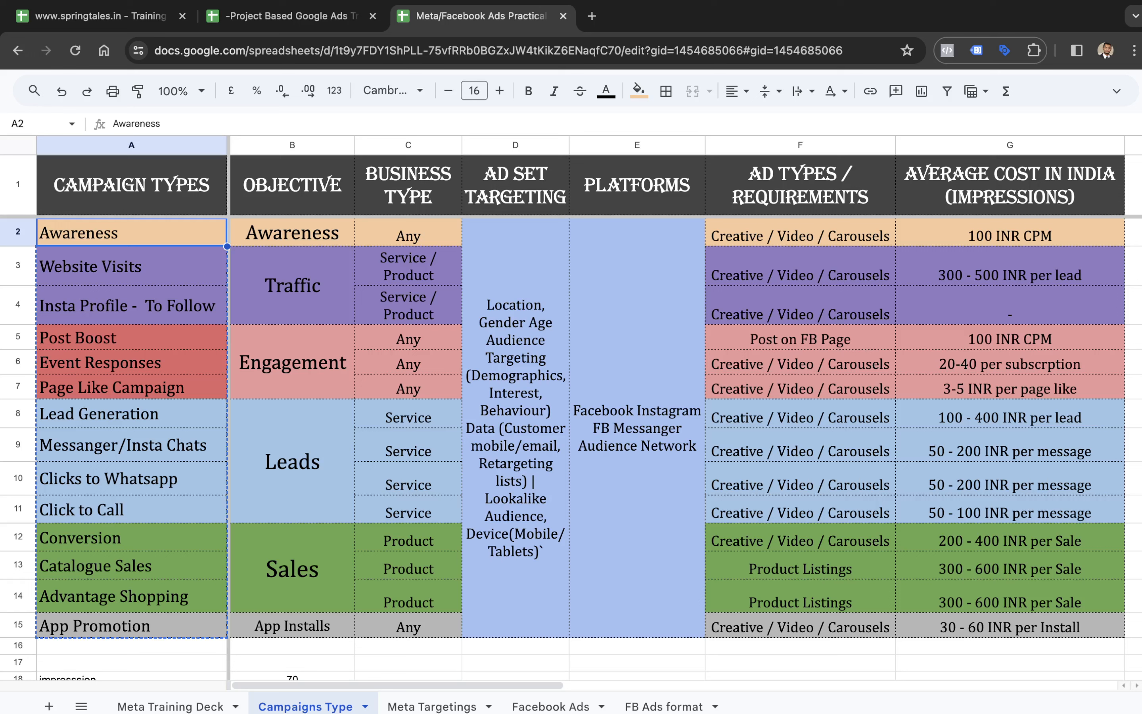
key("Right")
key("Right")
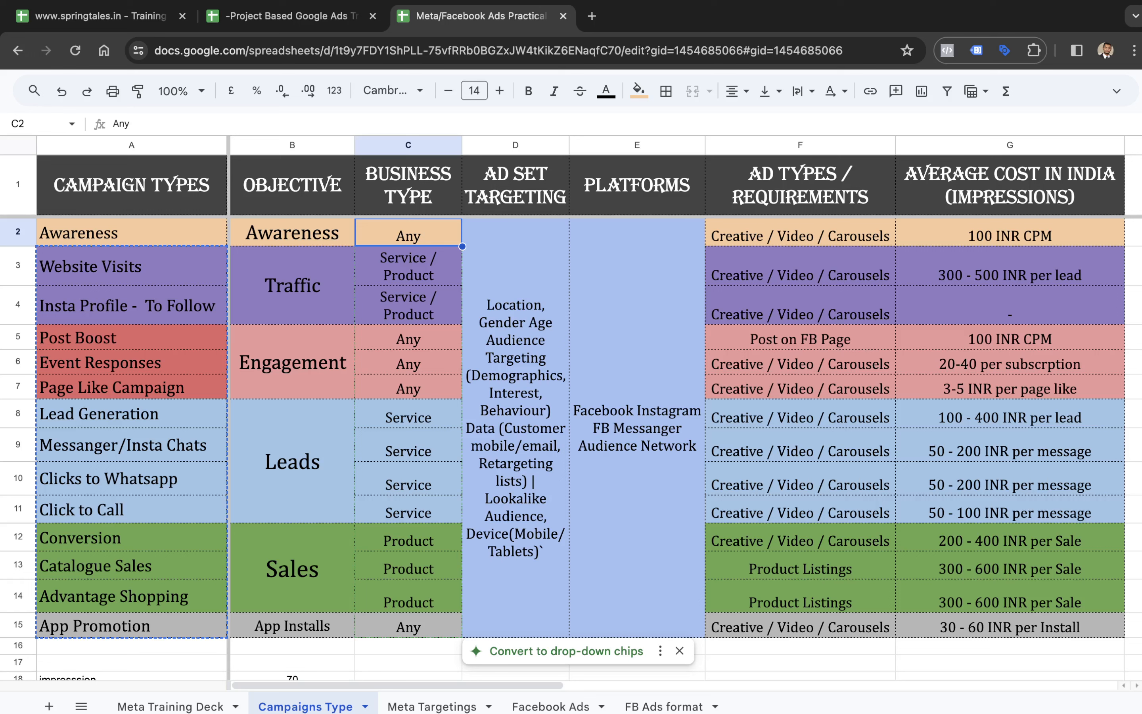
- Examine the ad types and requirements for all campaign types, and the average cost in India for Awareness
left_click(792, 242)
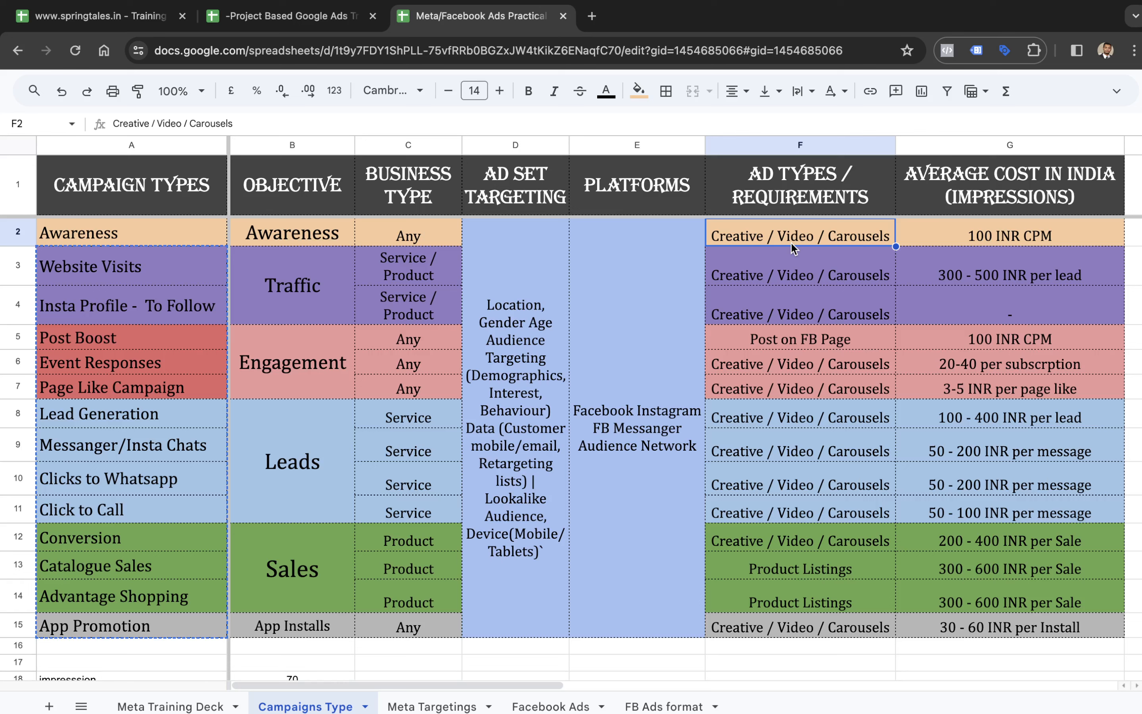
left_click(934, 320)
left_click_drag(847, 352, 841, 623)
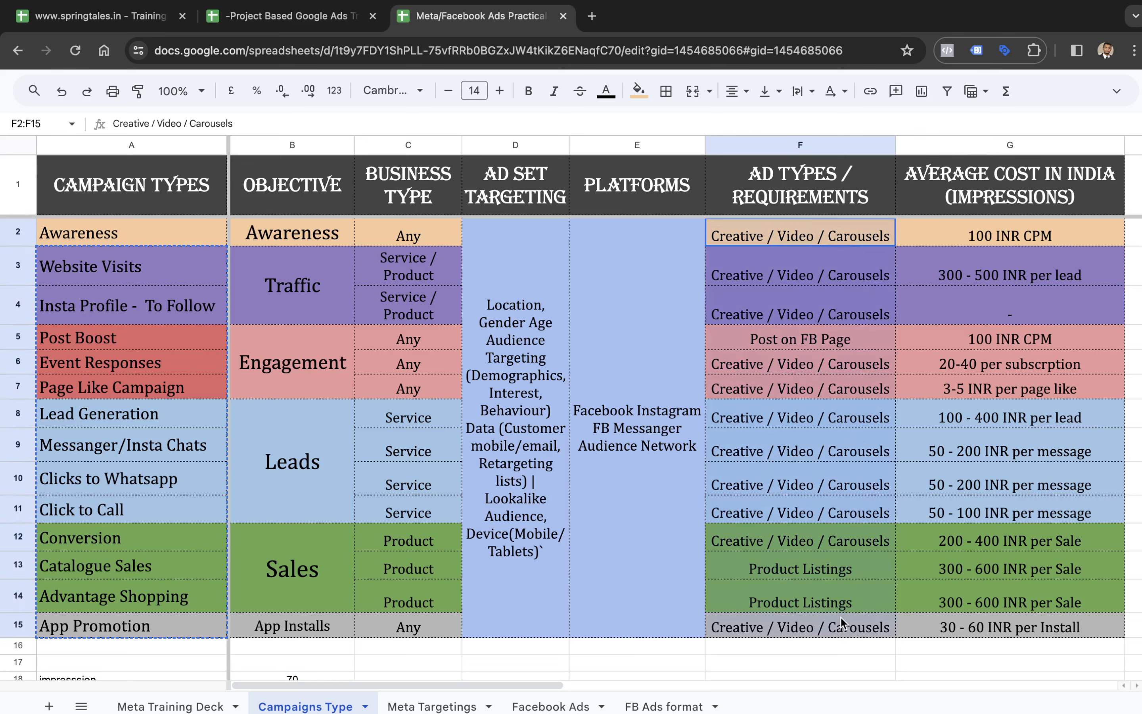
left_click(800, 235)
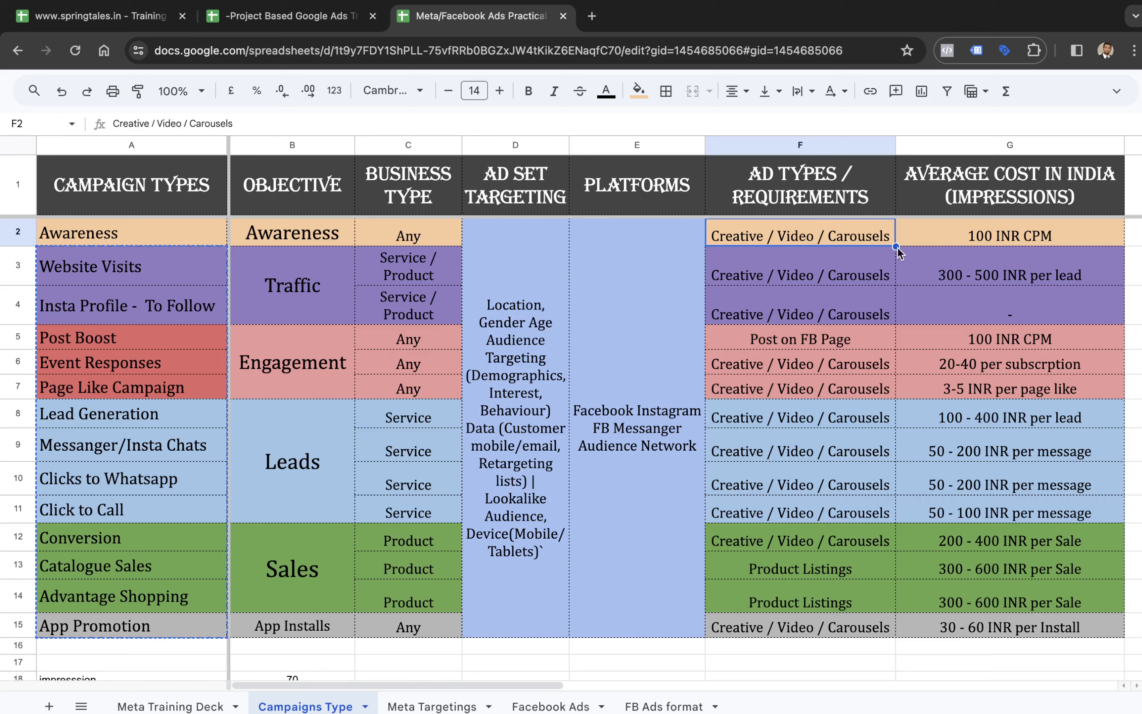
left_click(941, 235)
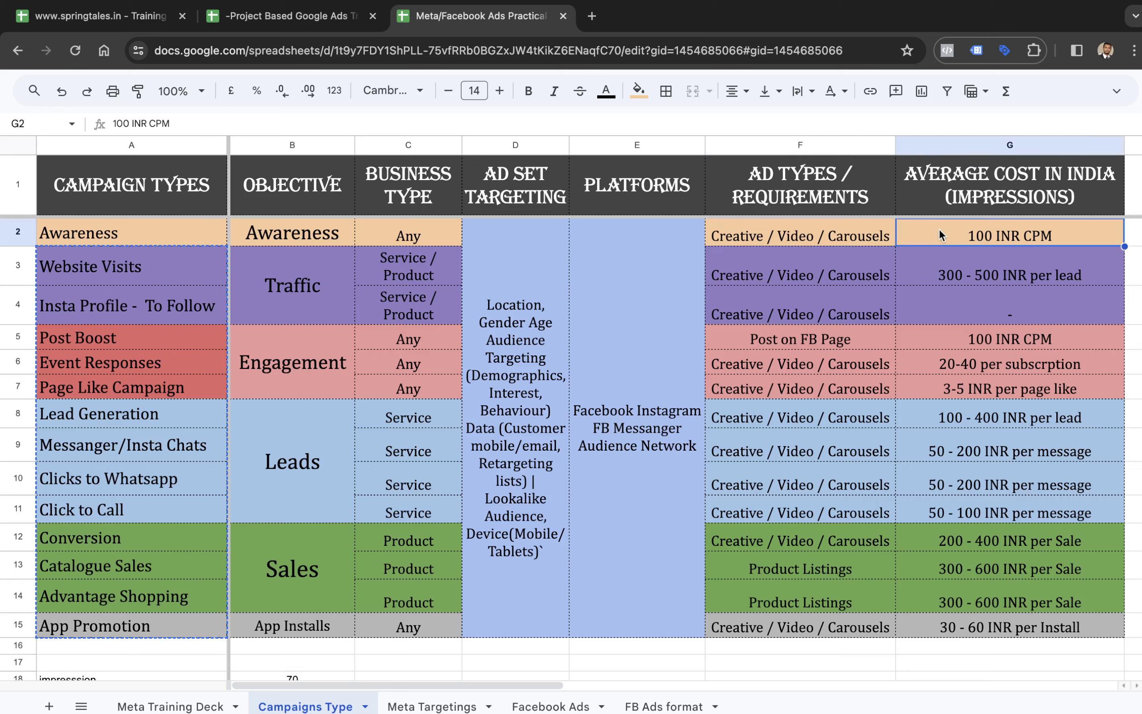
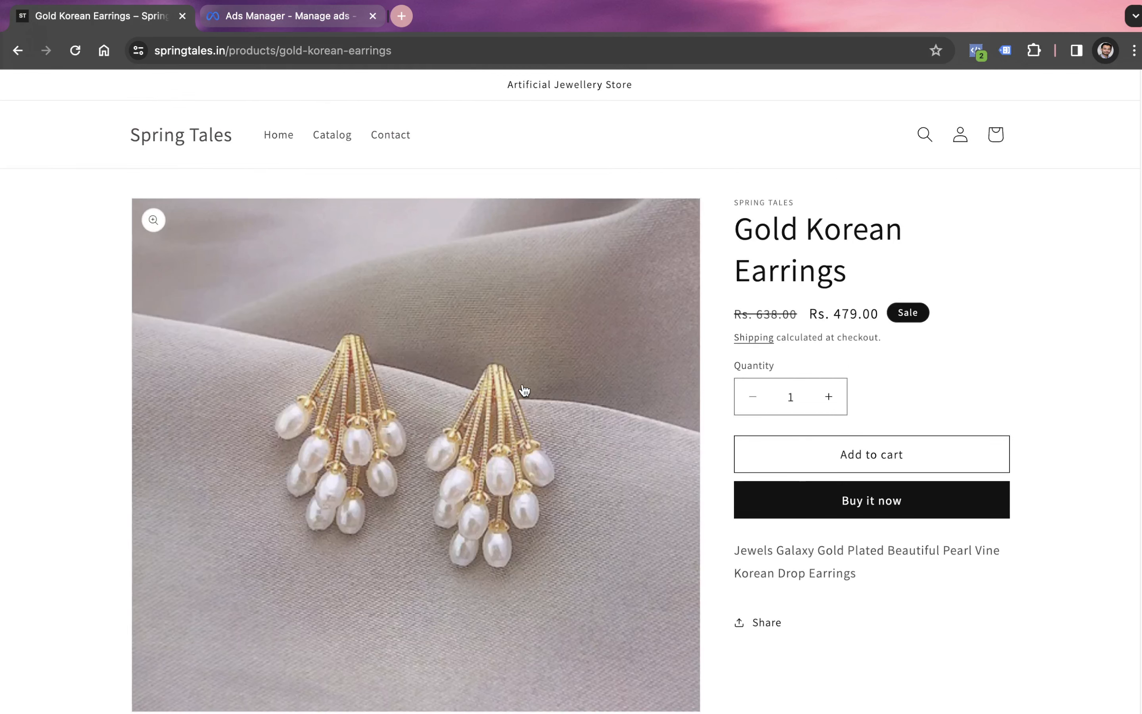
- Switch to the Google Sheets Campaigns Type sheet, examine the Sales and Traffic objectives and ad set targeting, and open the Meta Targetings sheet
key("ctrl+Left")
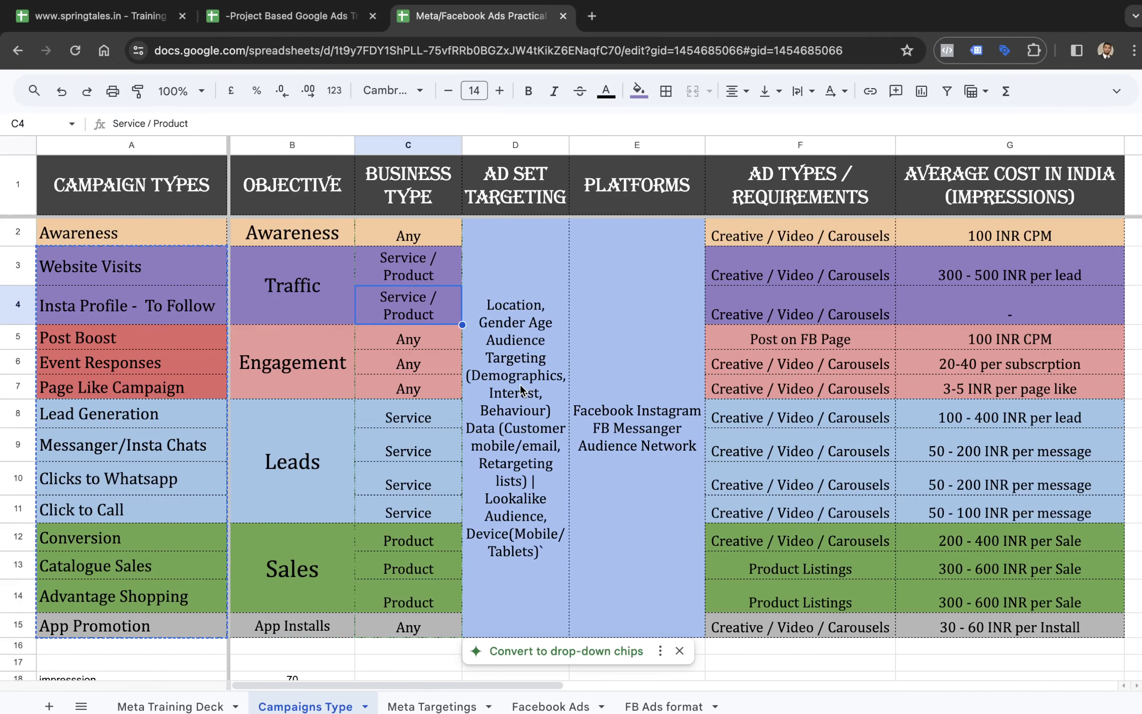
left_click(314, 590)
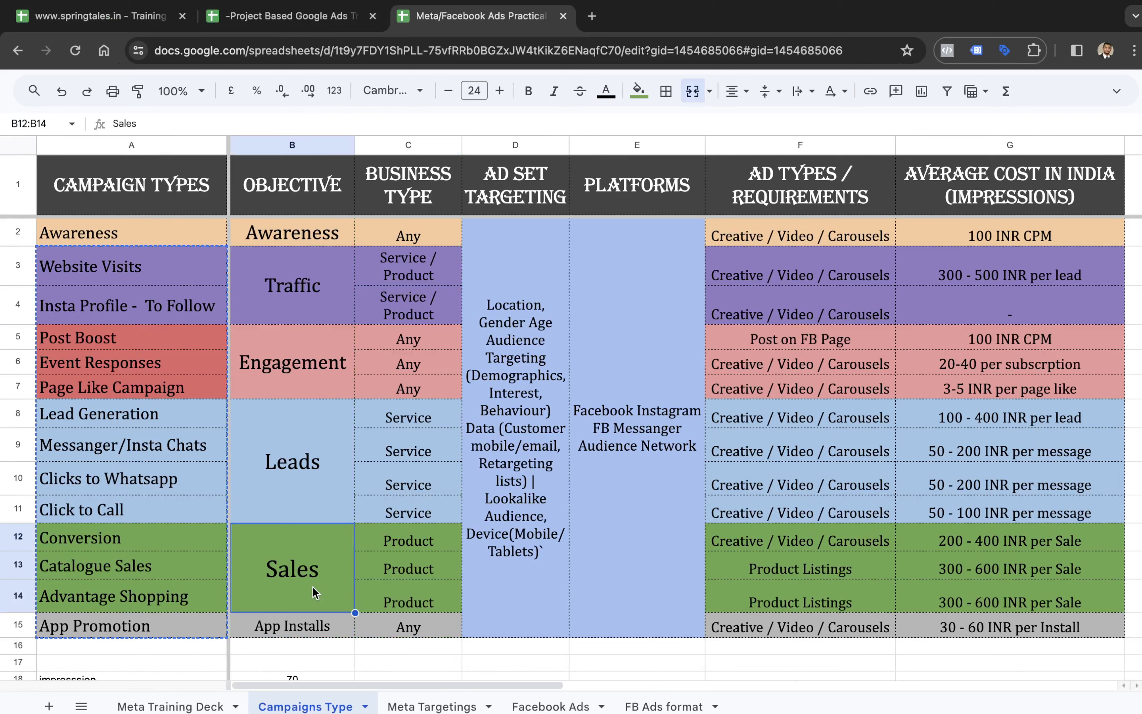
left_click(293, 296)
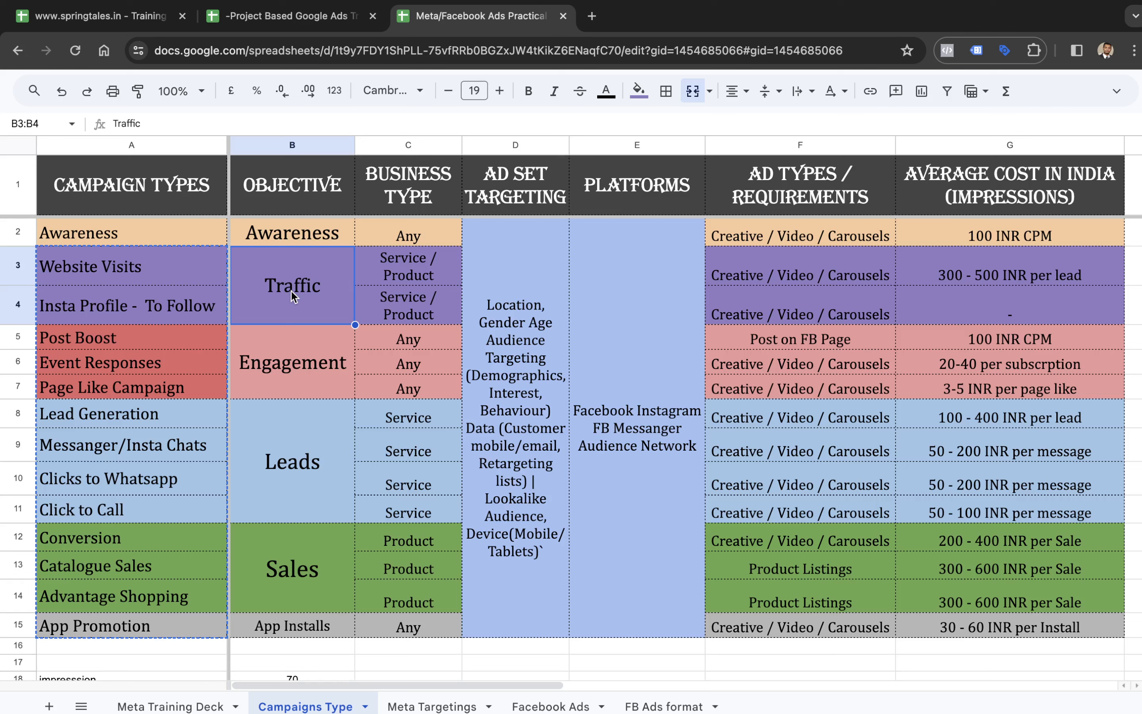
left_click(488, 293)
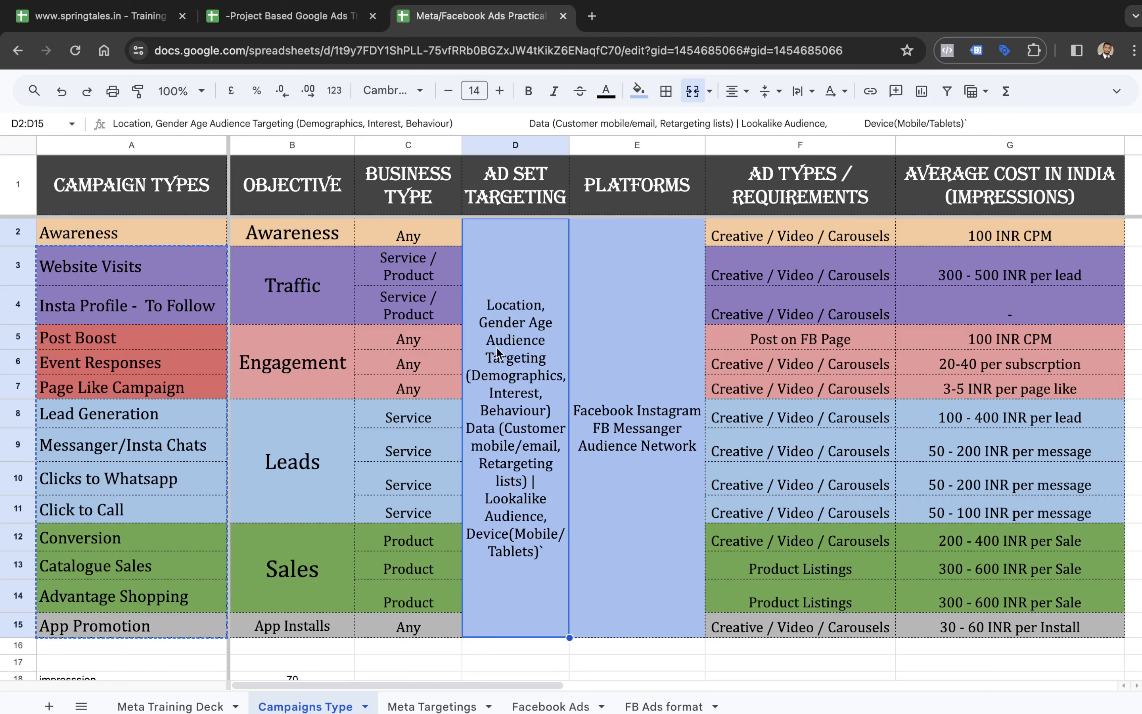
left_click(433, 707)
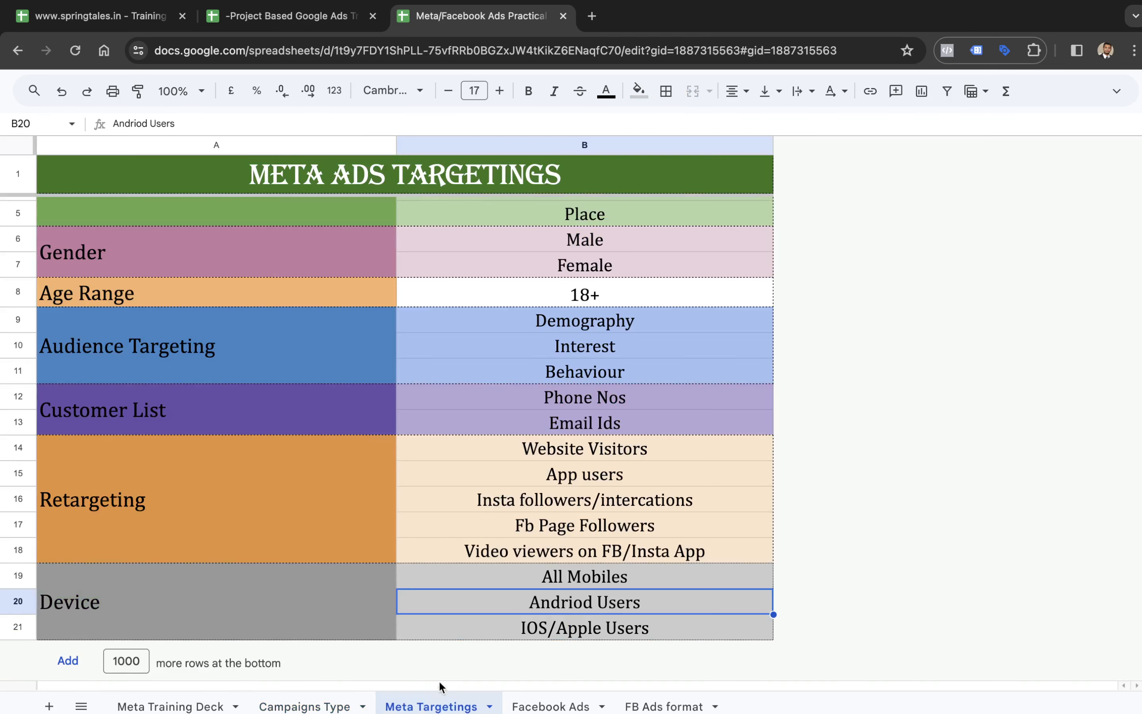
left_click(238, 260)
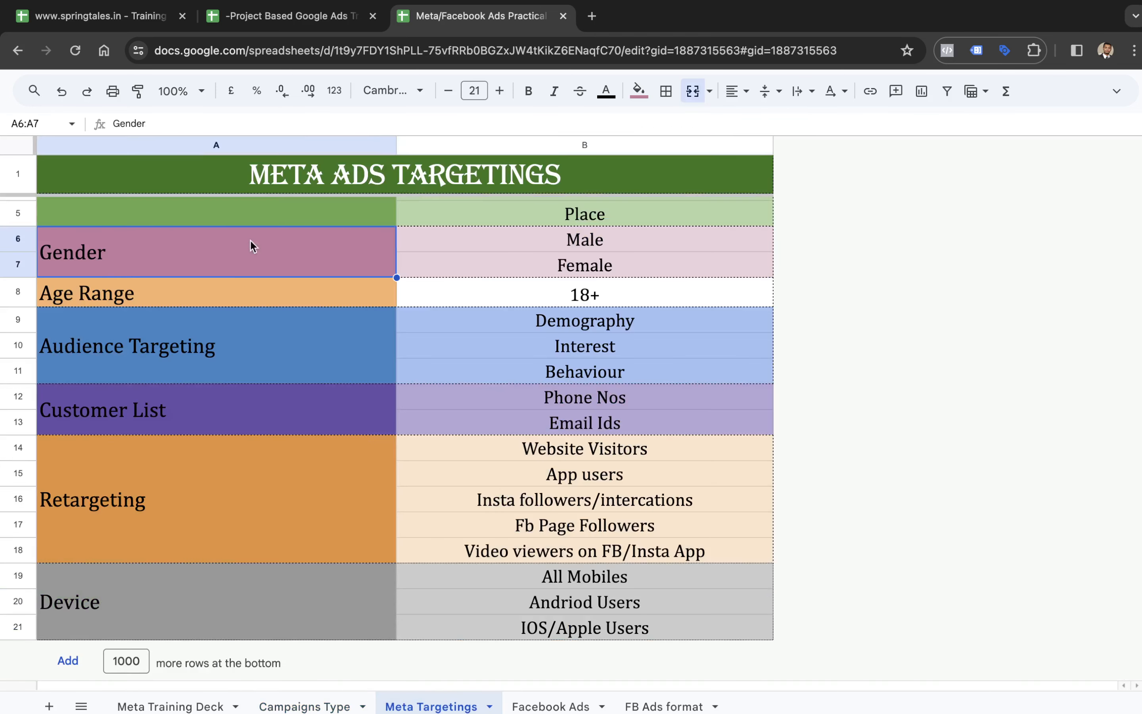
type("Loca")
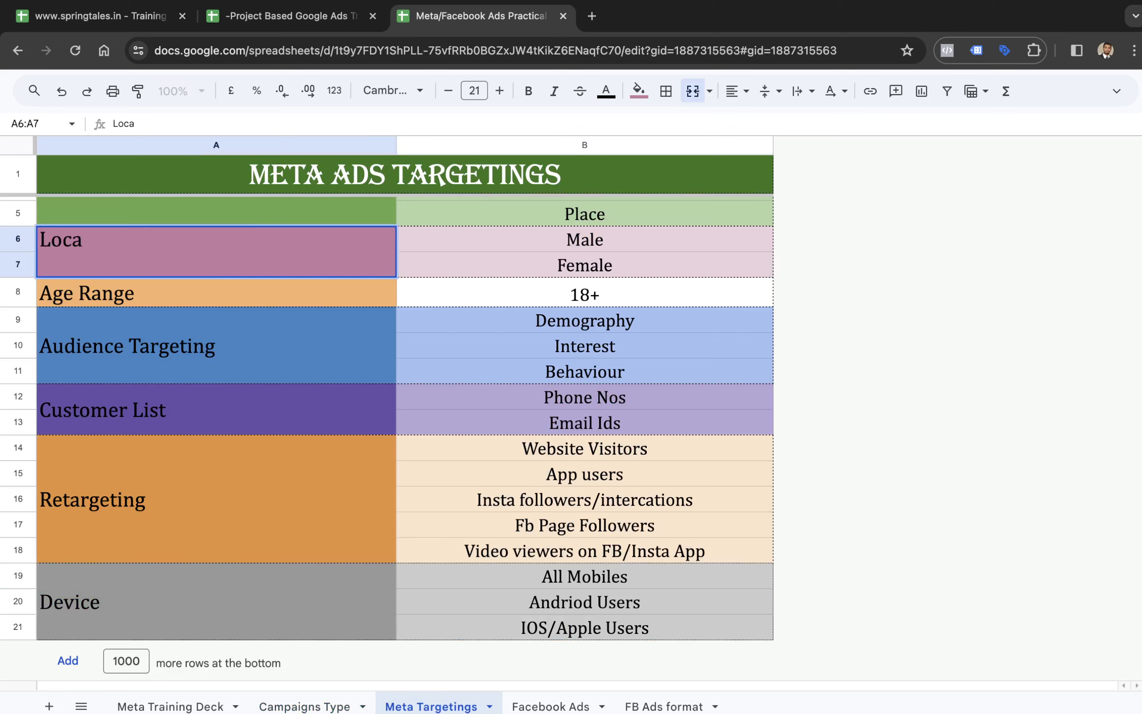
key("BackSpace")
key("BackSpace")
key("BackSpace")
key("BackSpace")
key("Tab")
key("shift+Tab")
key("super+z")
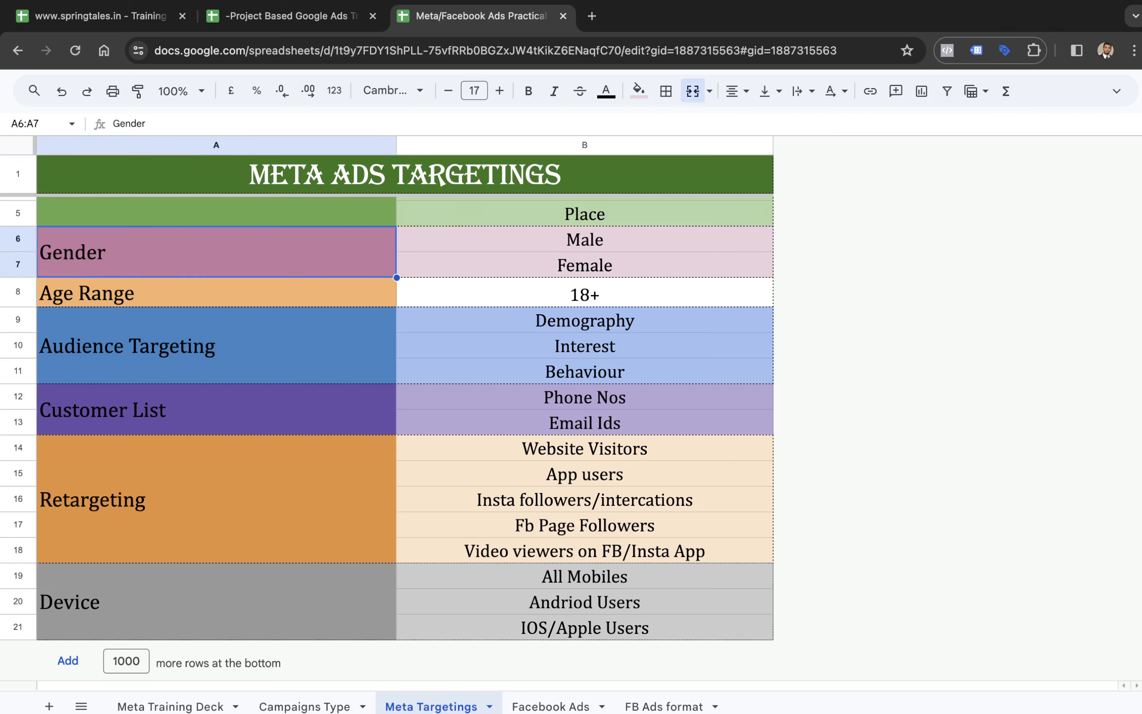
- Examine the Meta Ads targeting options from Location Based, Age Range and Audience Targeting through Customer List, Retargeting and Device
key("Up")
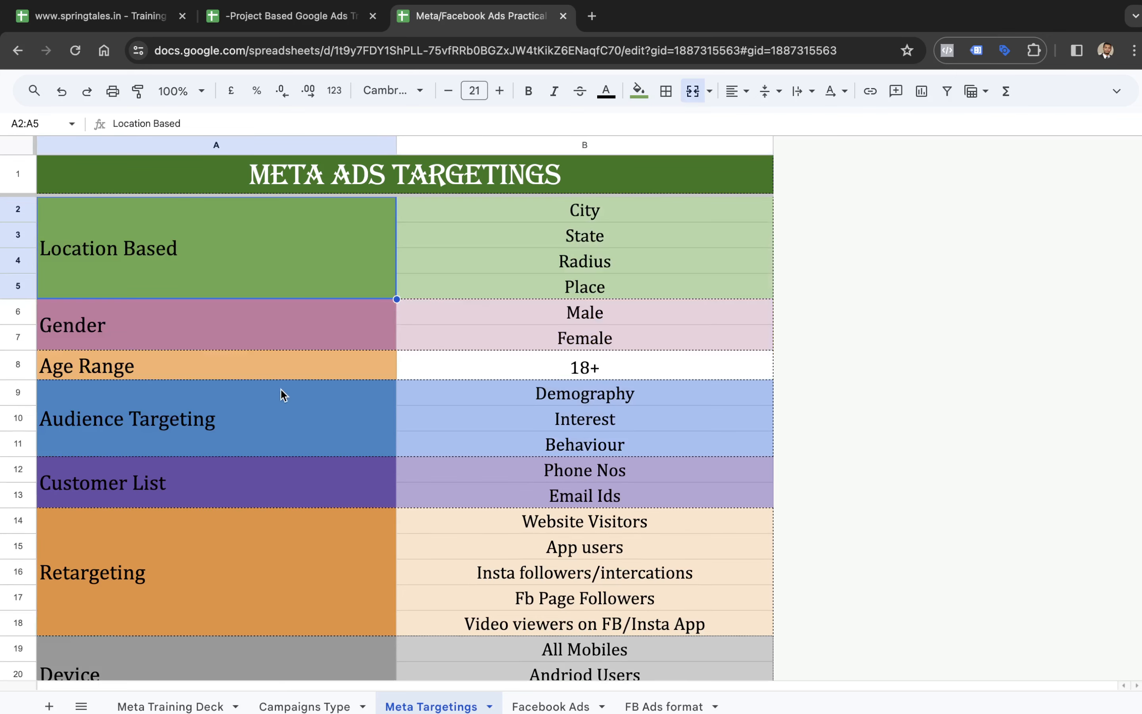
left_click(261, 362)
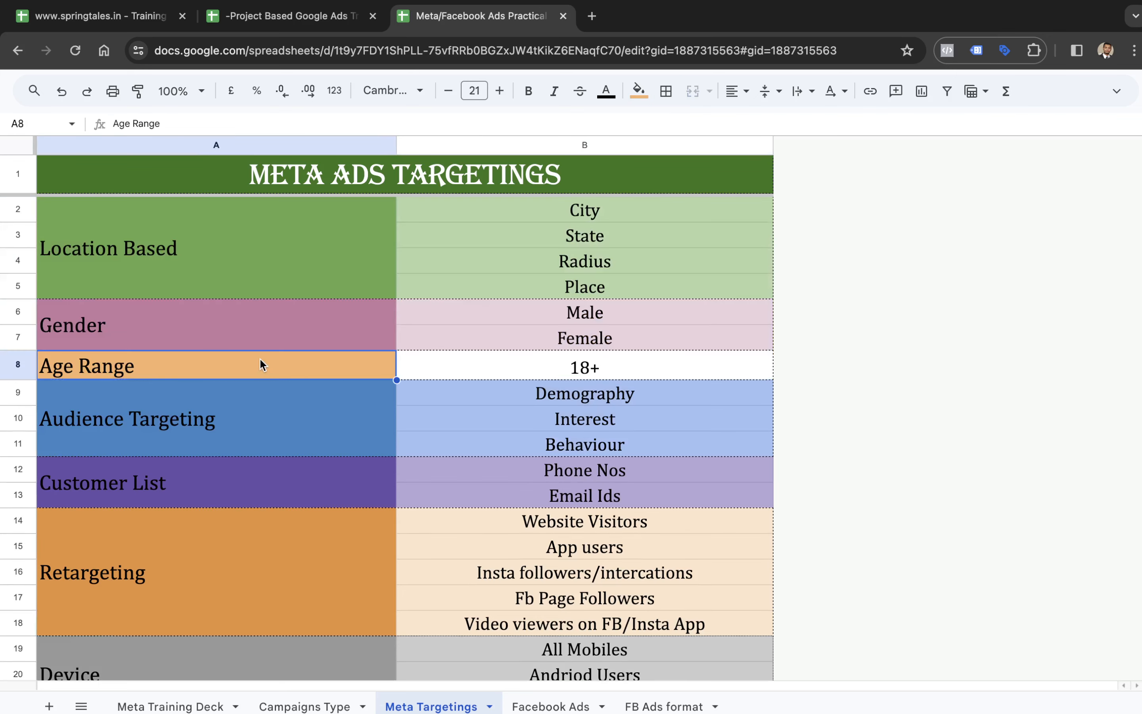
left_click(264, 413)
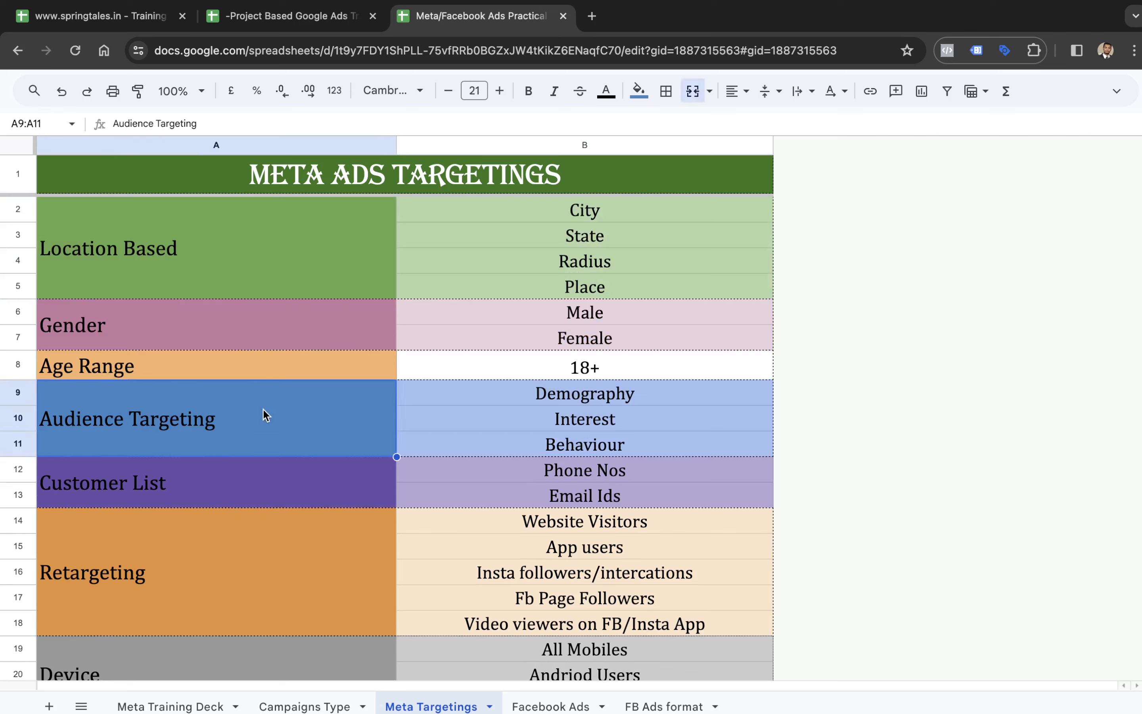
left_click(457, 476)
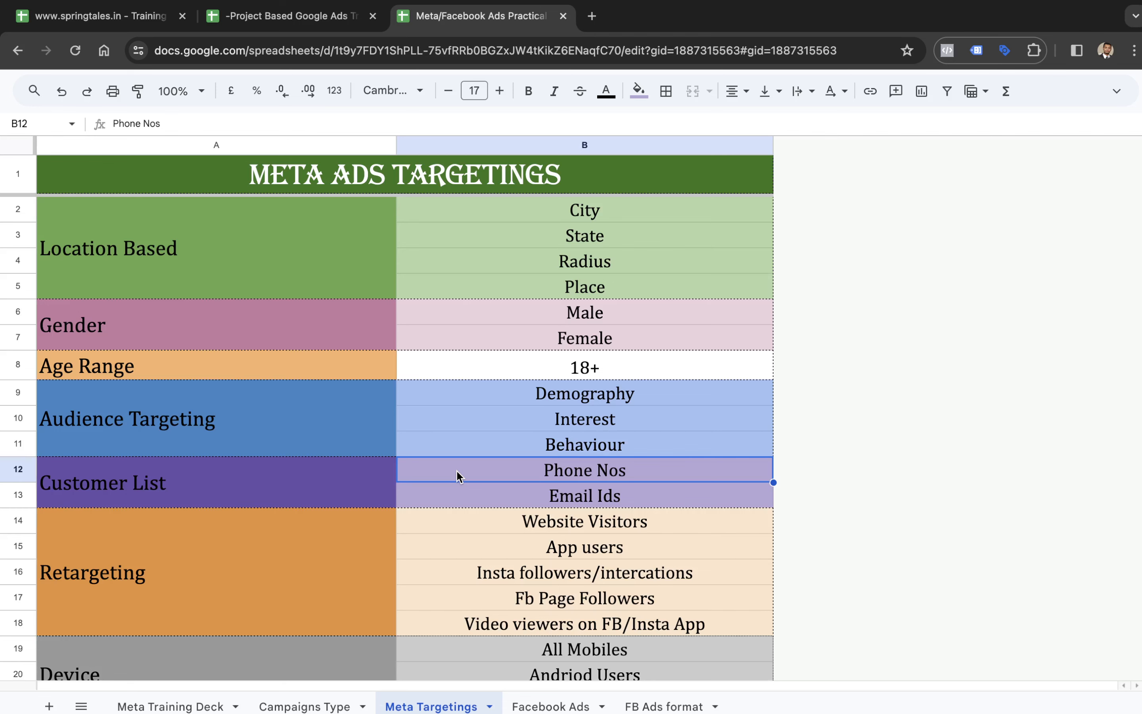
scroll(458, 476, "down", 3)
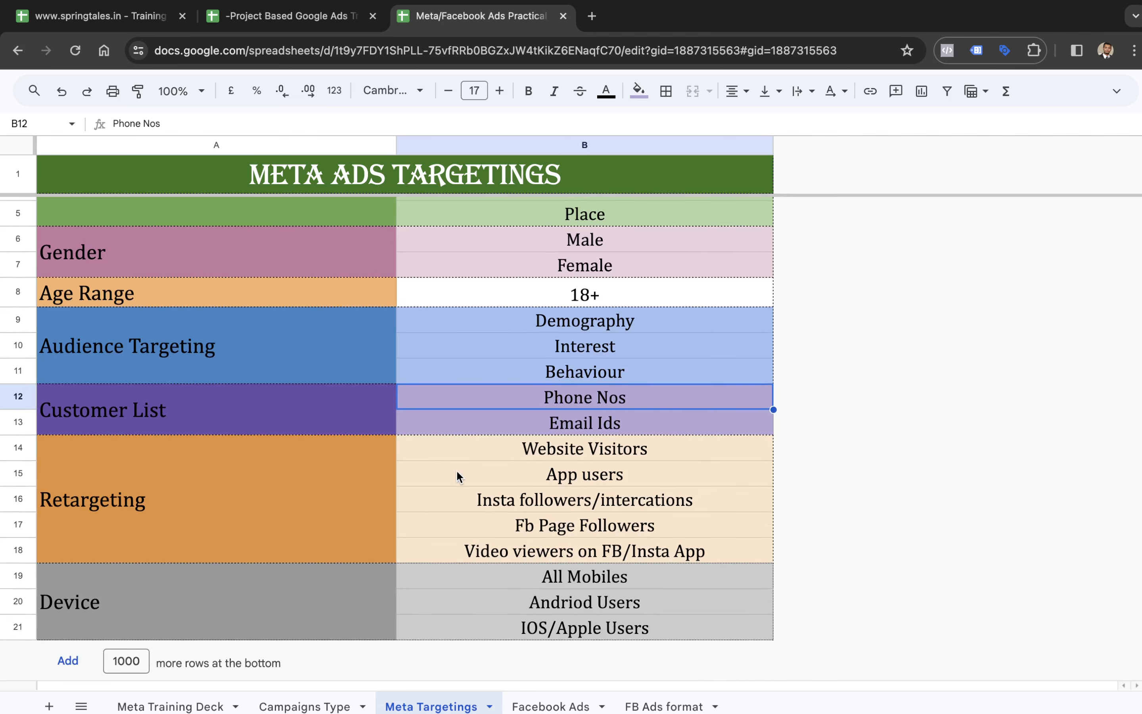
scroll(457, 471, "up", 3)
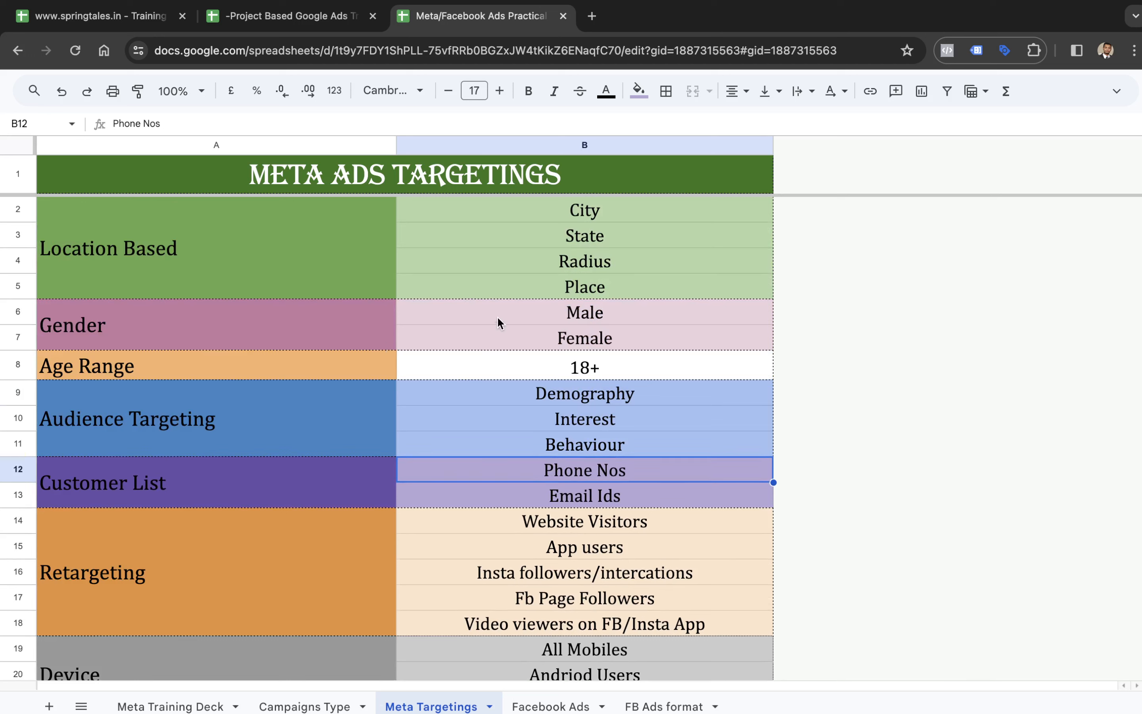
- Return to the Campaigns Type sheet and examine the platforms, the ad set targeting and the Engagement objective's Page Like Campaign
left_click(326, 701)
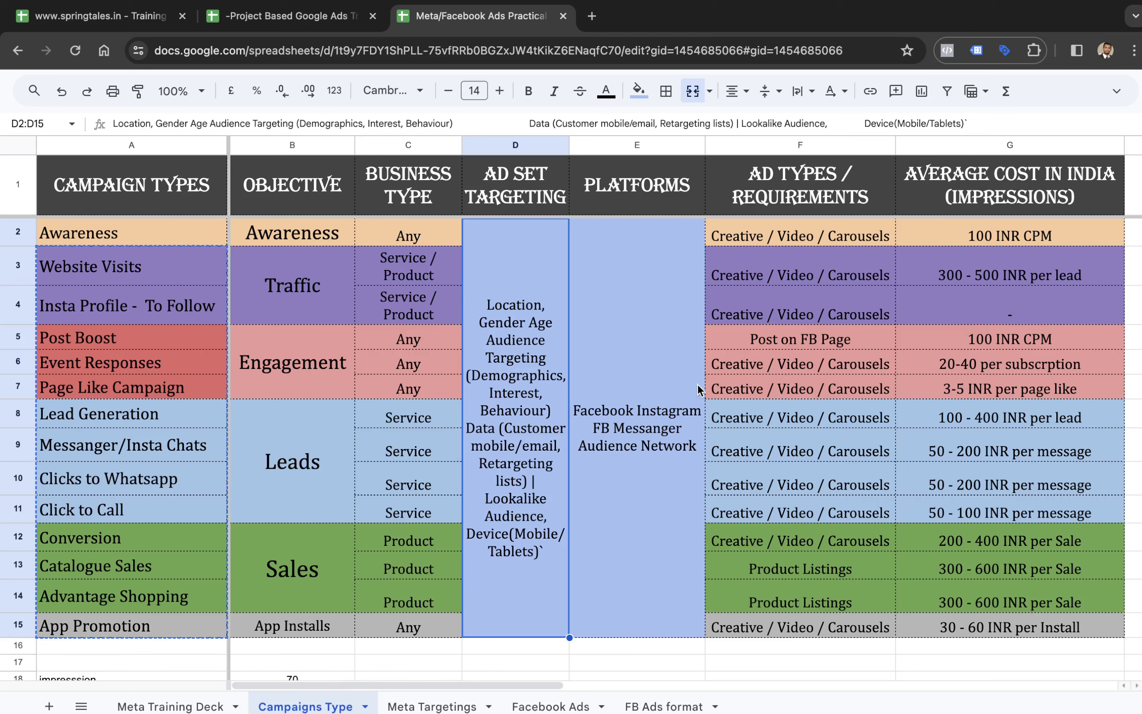
left_click(679, 386)
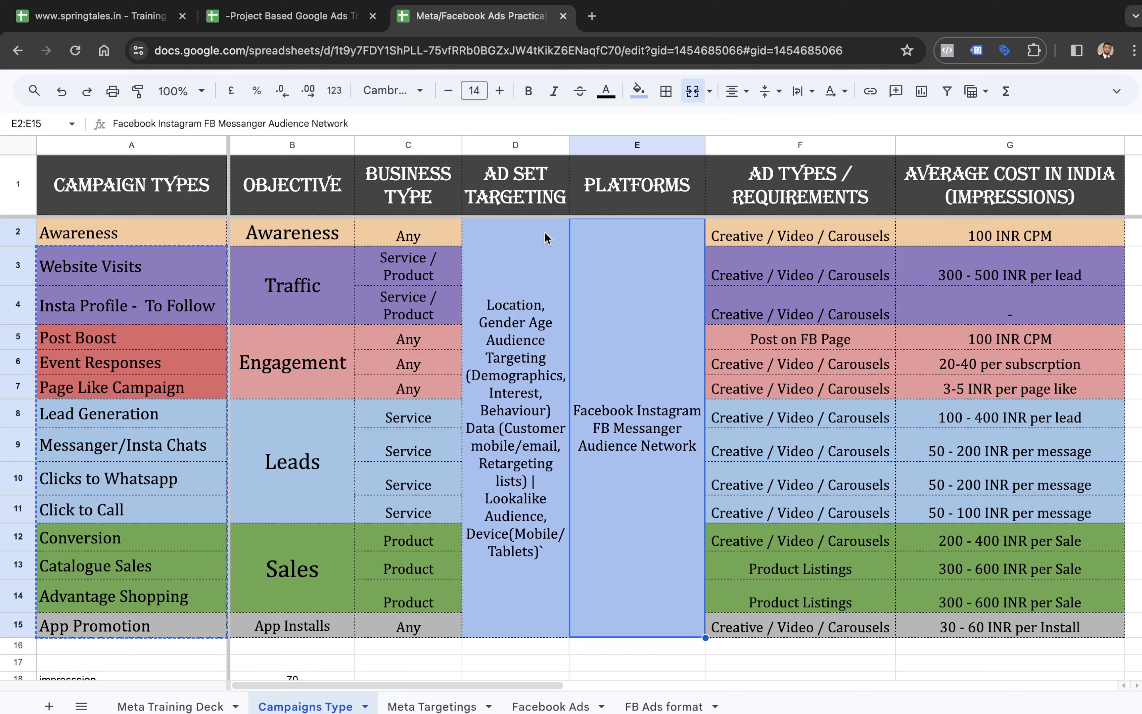
left_click(541, 266)
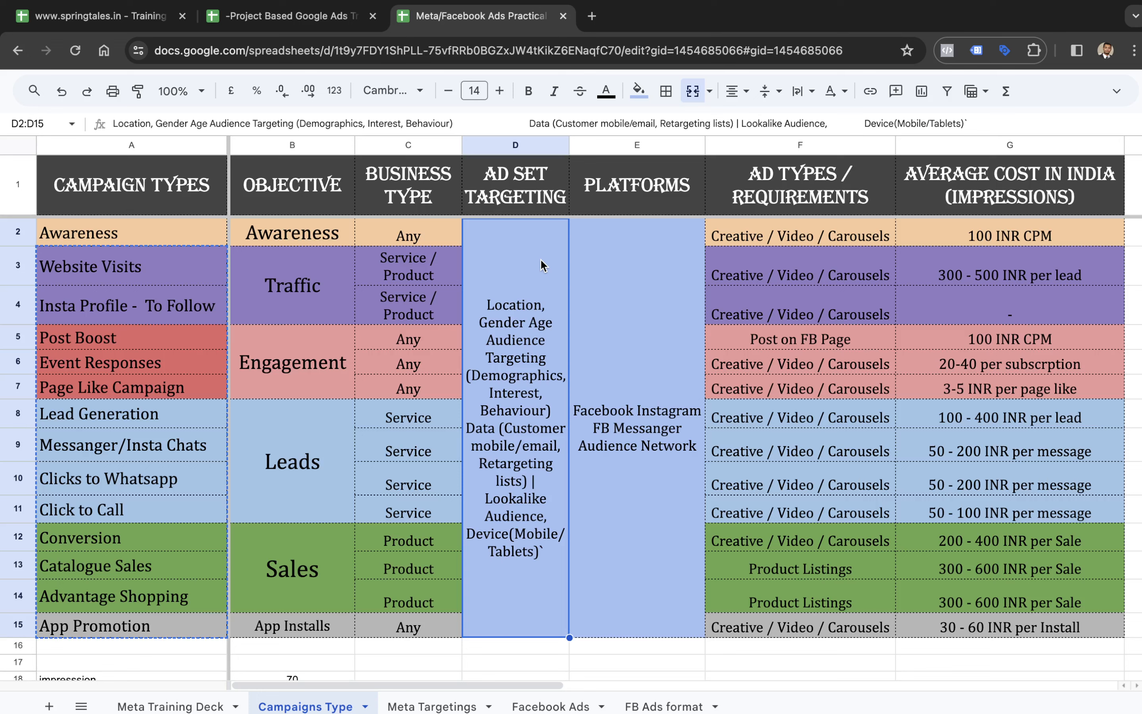
left_click(273, 366)
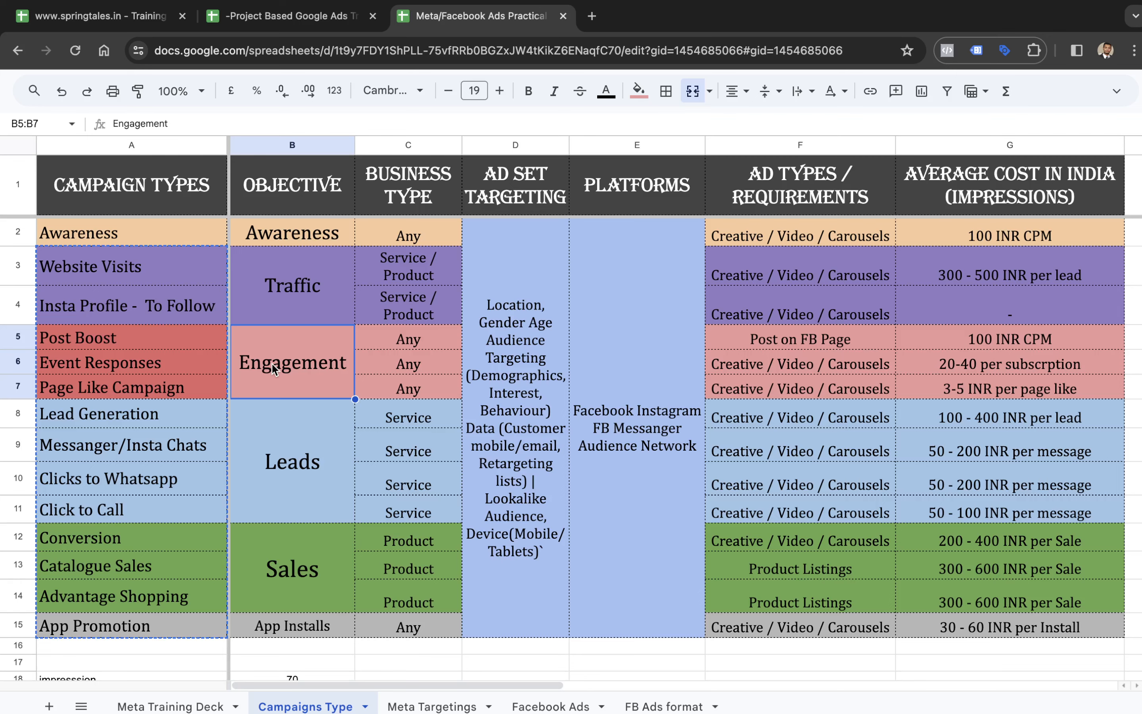
left_click(111, 387)
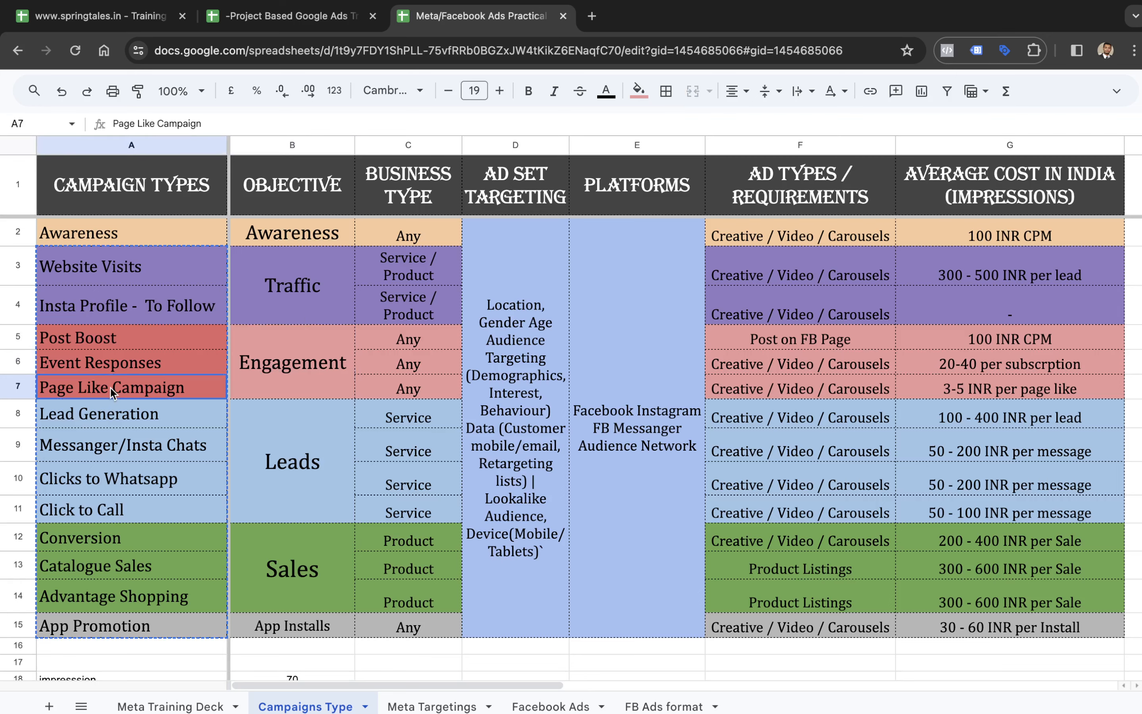
- Switch to Ads Manager and change the New Traffic campaign's objective to Engagement, accepting the settings change
key("ctrl+Right")
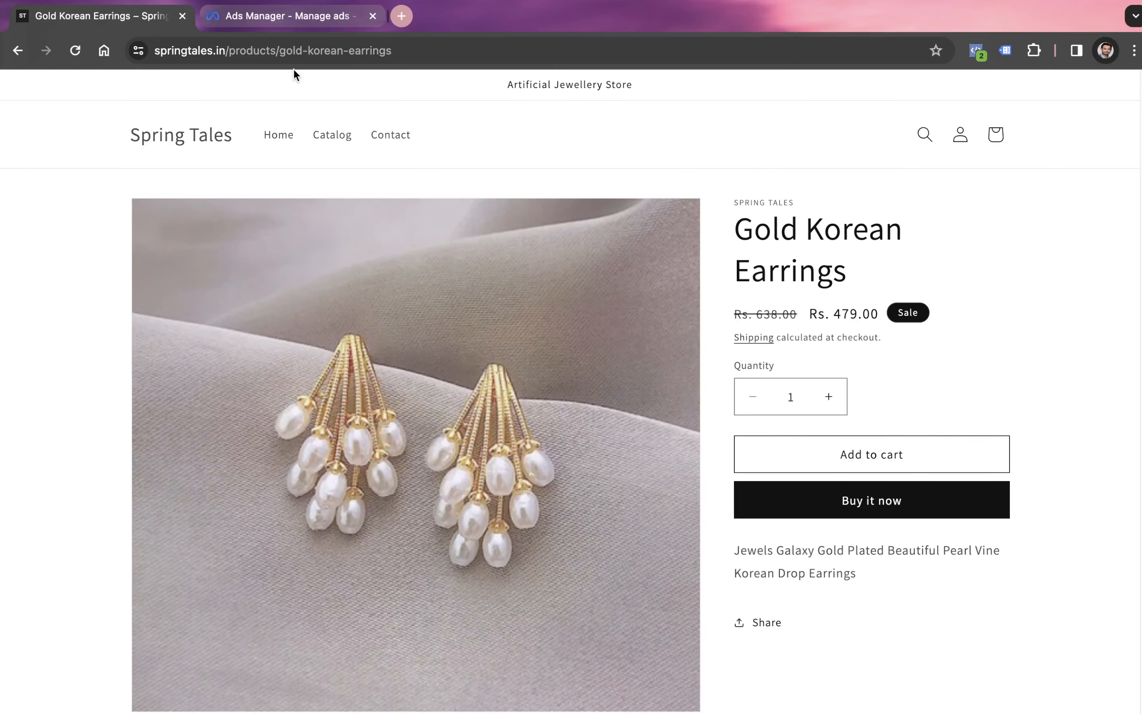
left_click(294, 19)
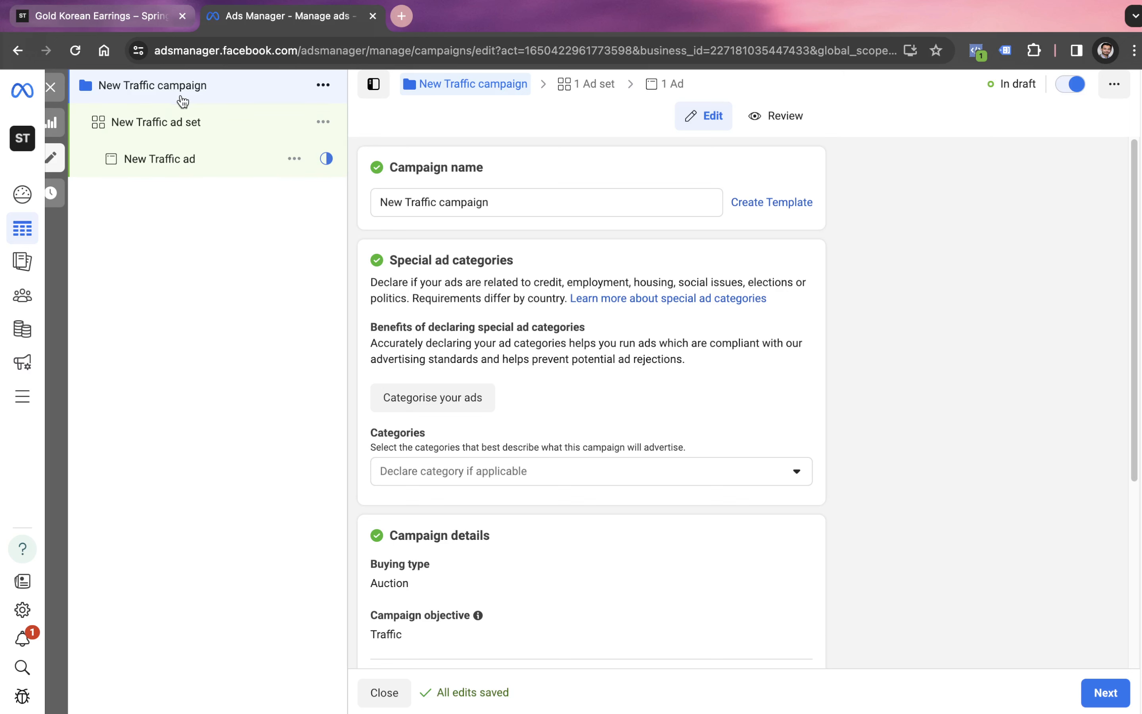
scroll(589, 474, "down", 3)
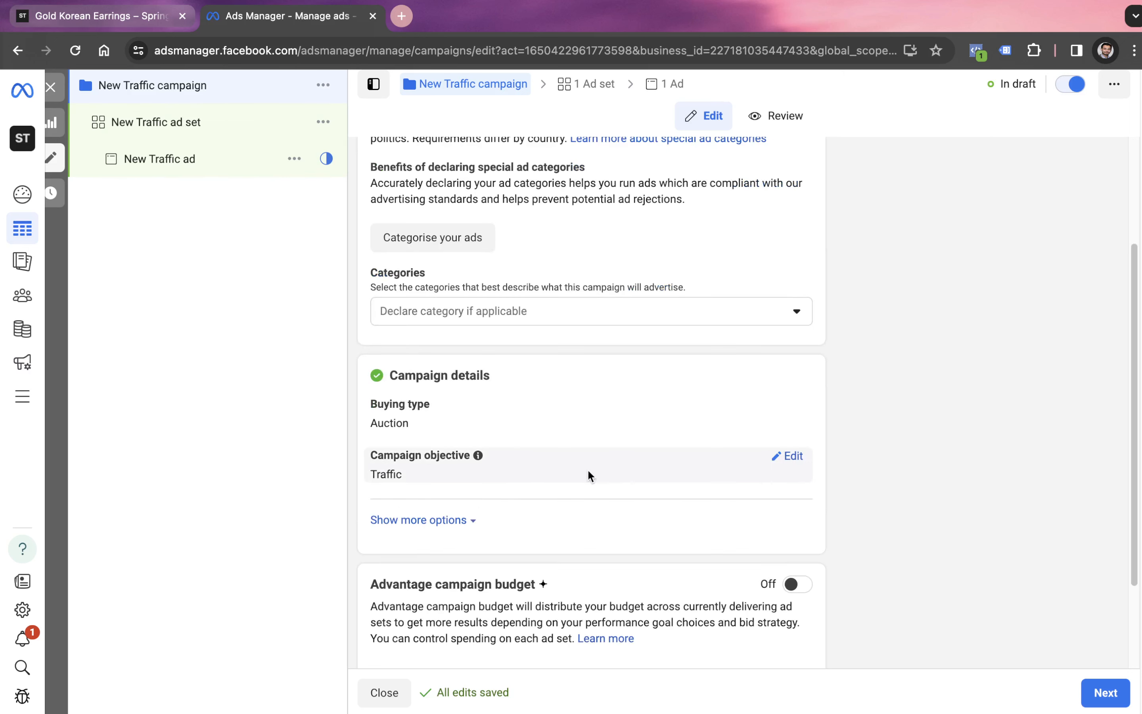
left_click(788, 457)
scroll(601, 480, "down", 6)
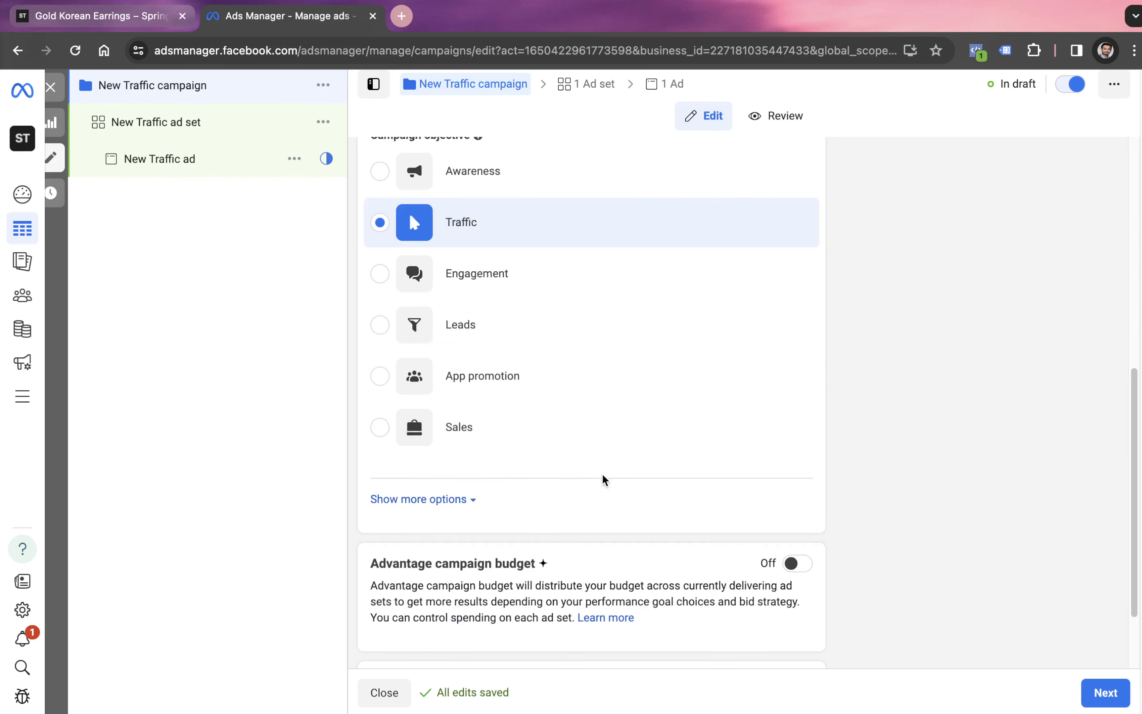
left_click(461, 294)
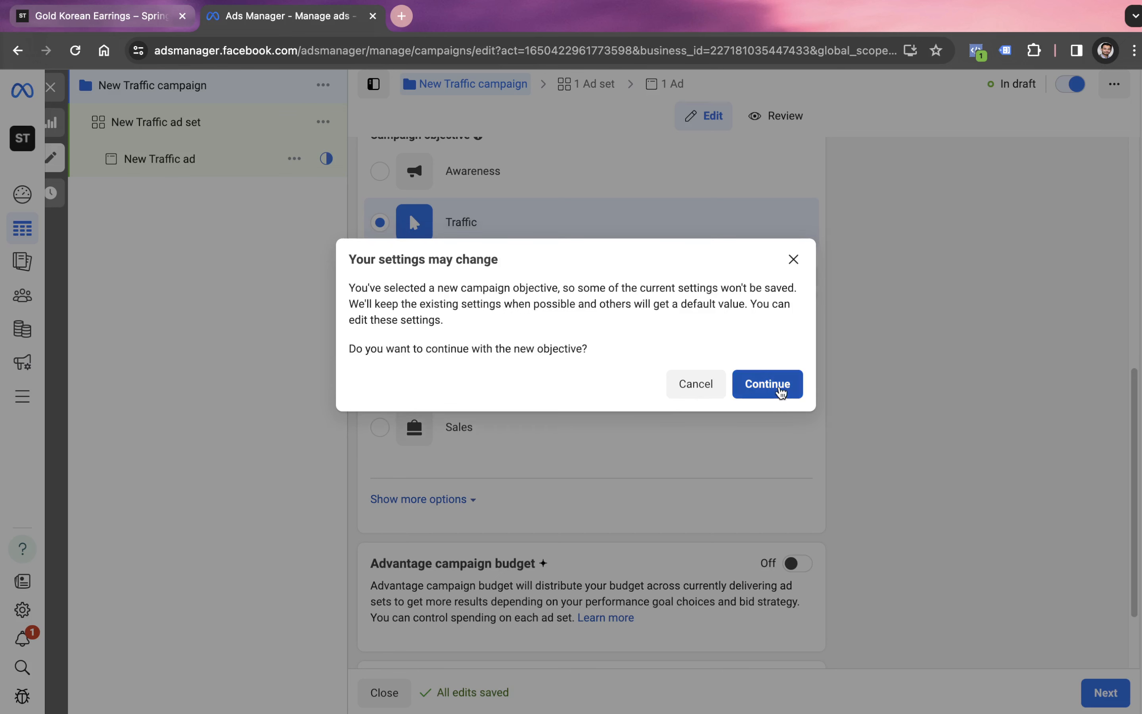
left_click(768, 384)
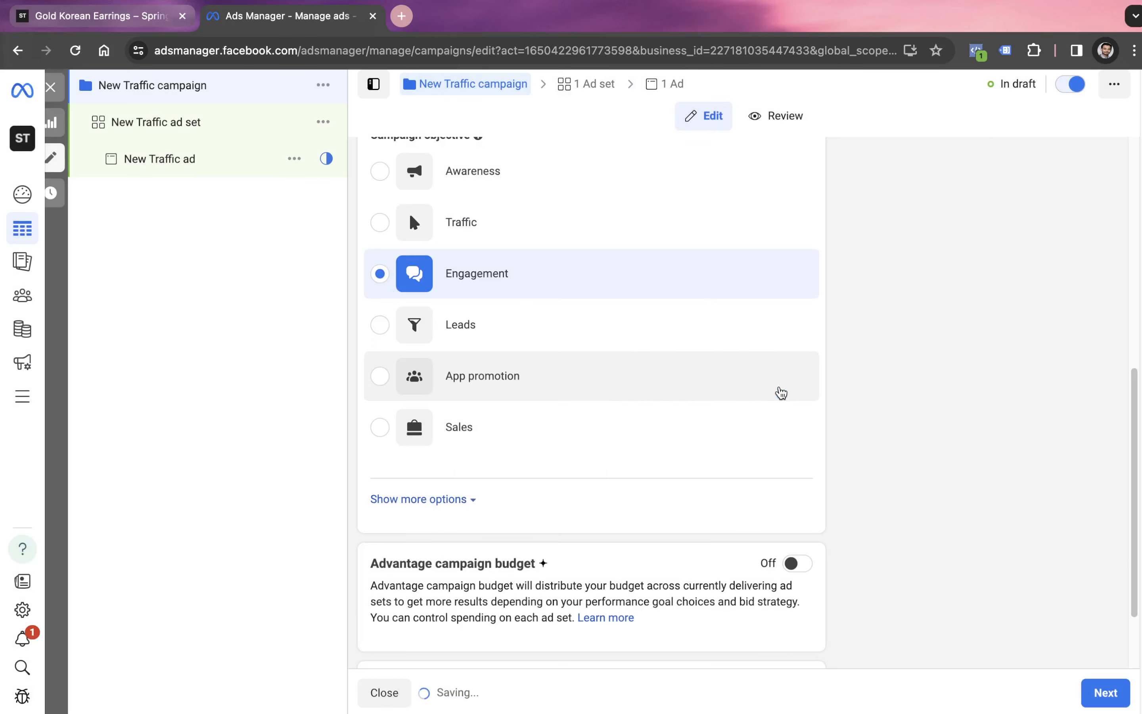
- Continue to the New Traffic ad set and look through its conversion, budget and schedule settings
scroll(905, 505, "down", 3)
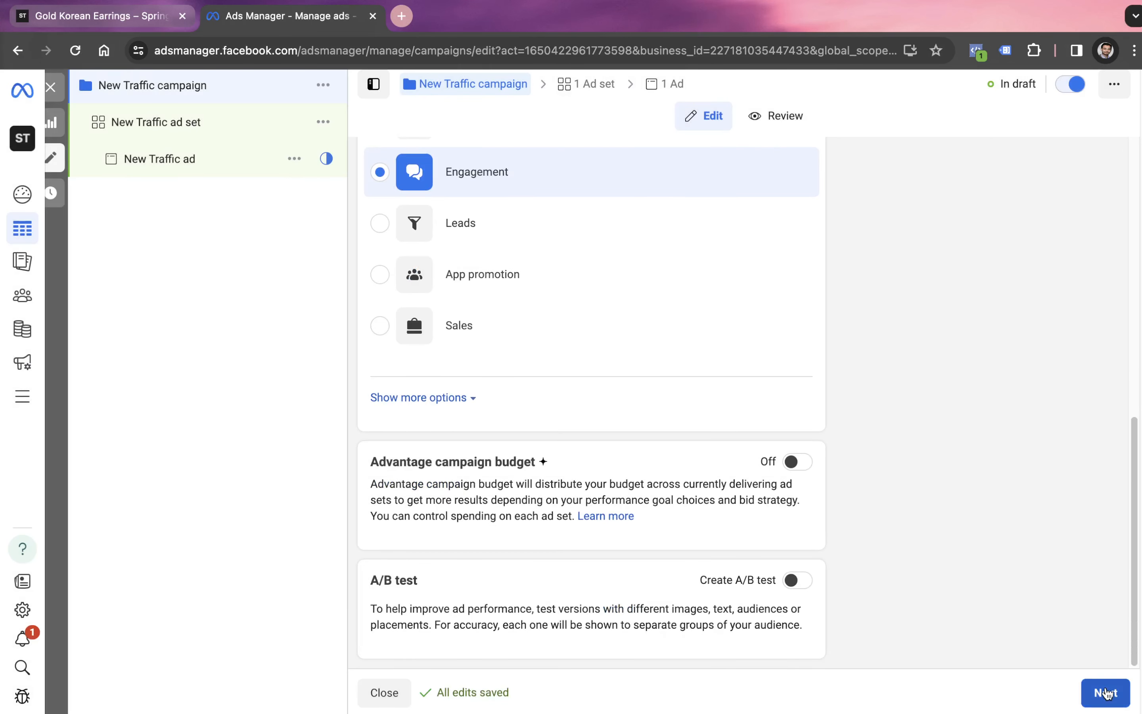
left_click(1105, 694)
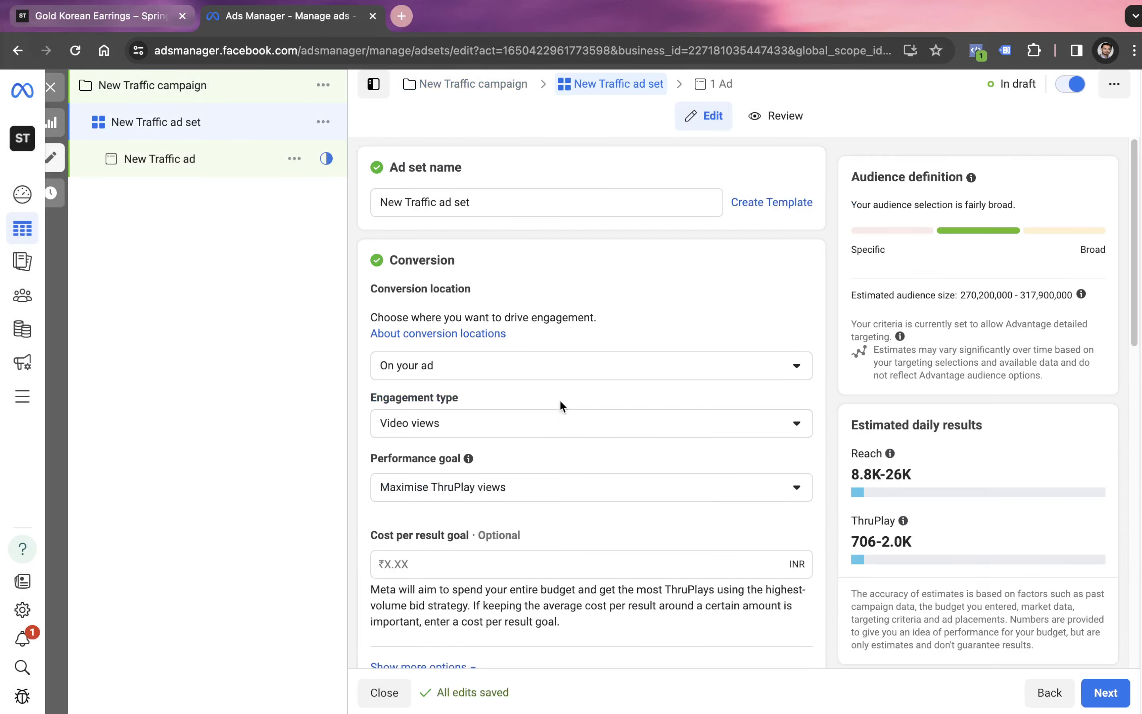
scroll(561, 409, "down", 10)
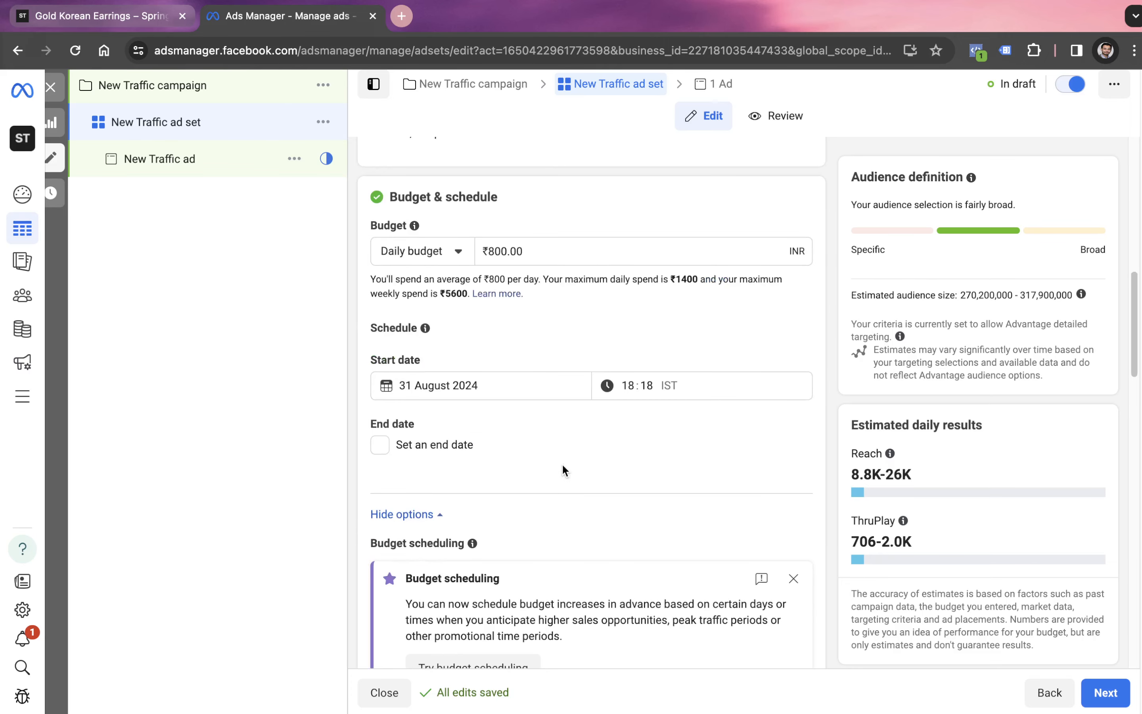
scroll(563, 469, "up", 5)
scroll(566, 471, "up", 5)
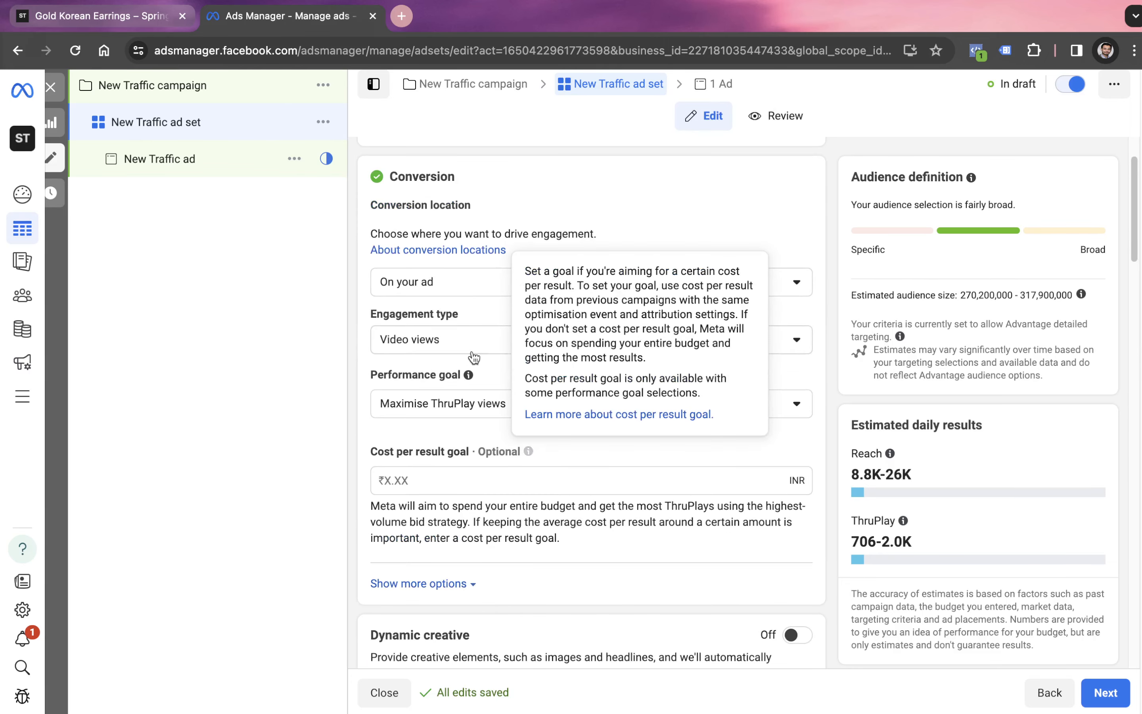
- Check the available engagement types and set the ad set's conversion location to Facebook Page
left_click(457, 345)
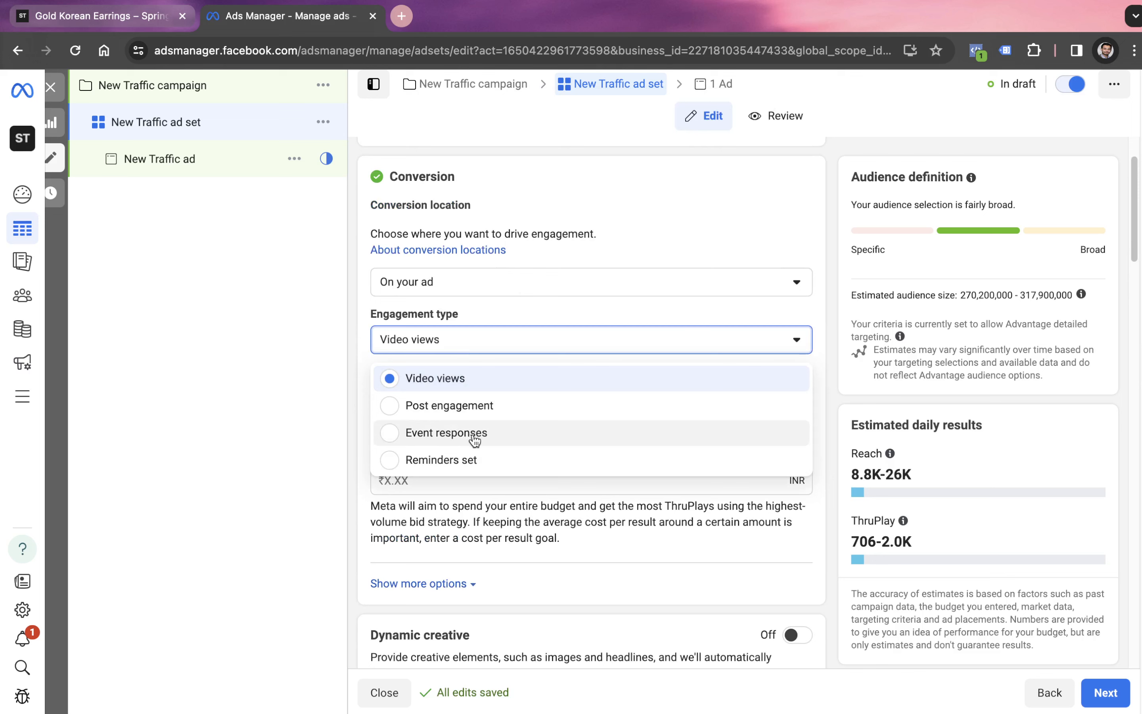
left_click(345, 395)
left_click(463, 344)
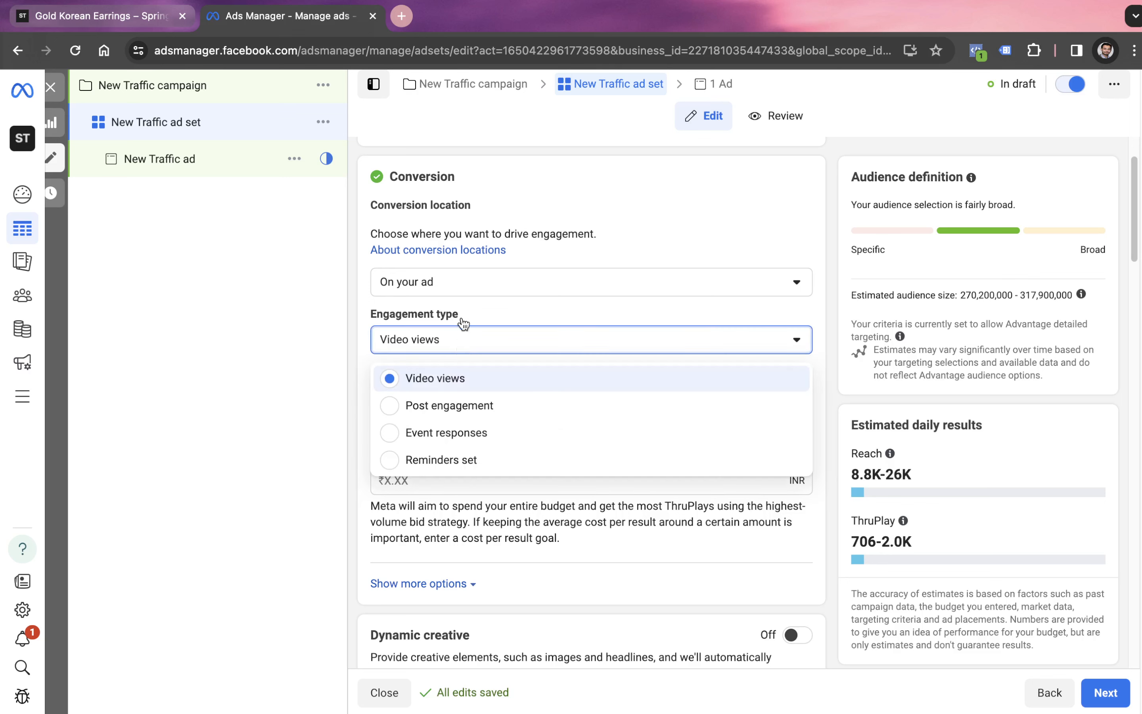
left_click(466, 296)
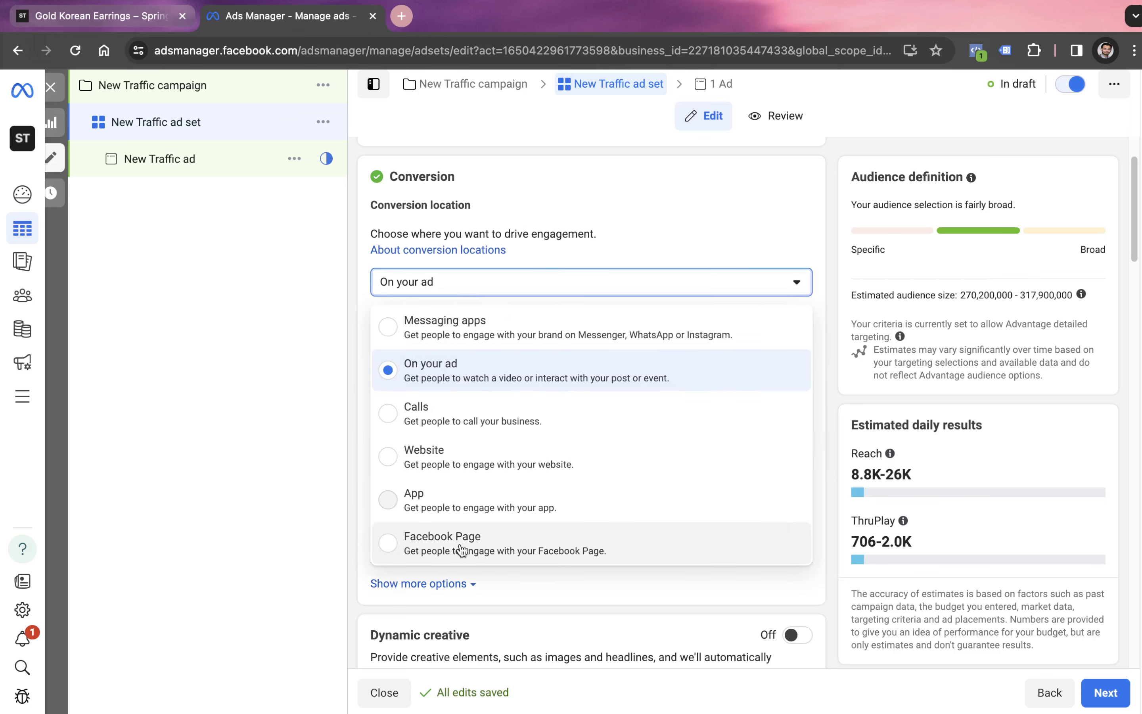
left_click(456, 552)
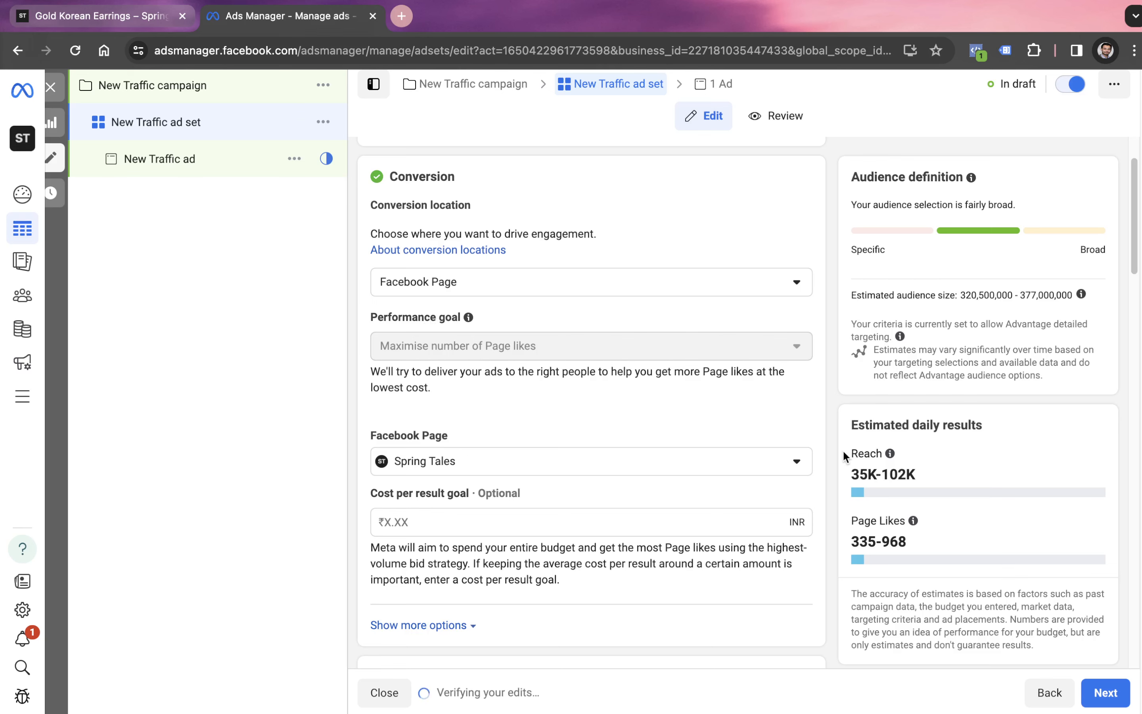
- Switch the ad set's placements from Advantage+ to Manual placements
scroll(581, 535, "down", 20)
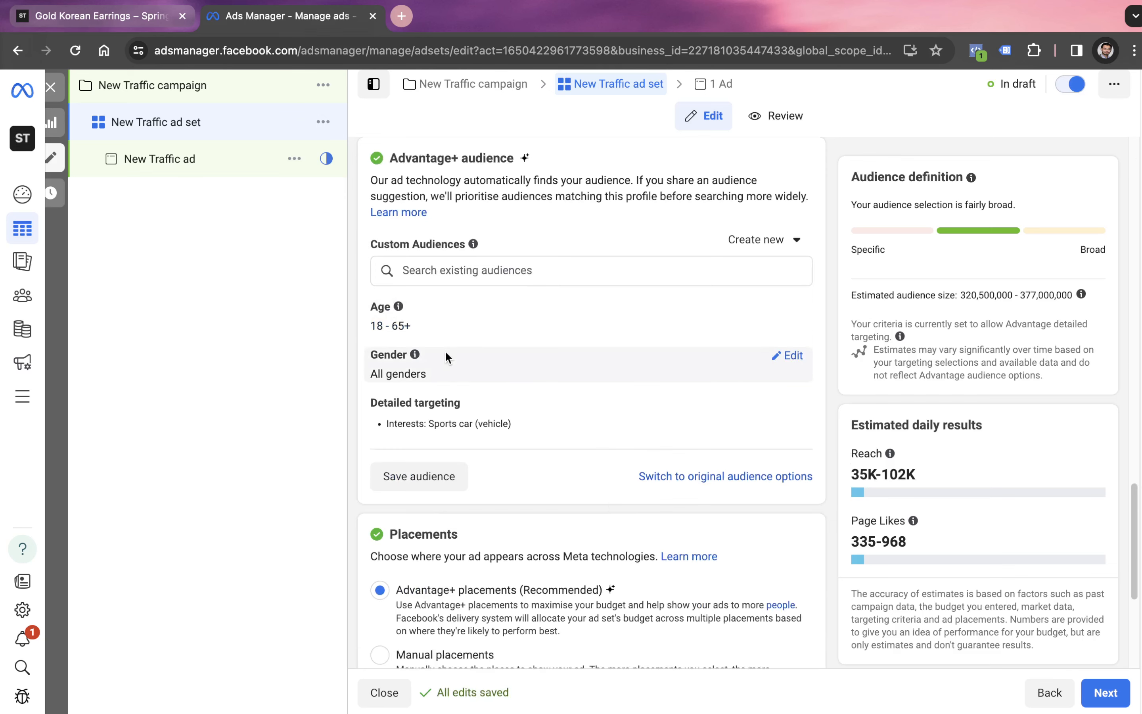
scroll(476, 465, "down", 6)
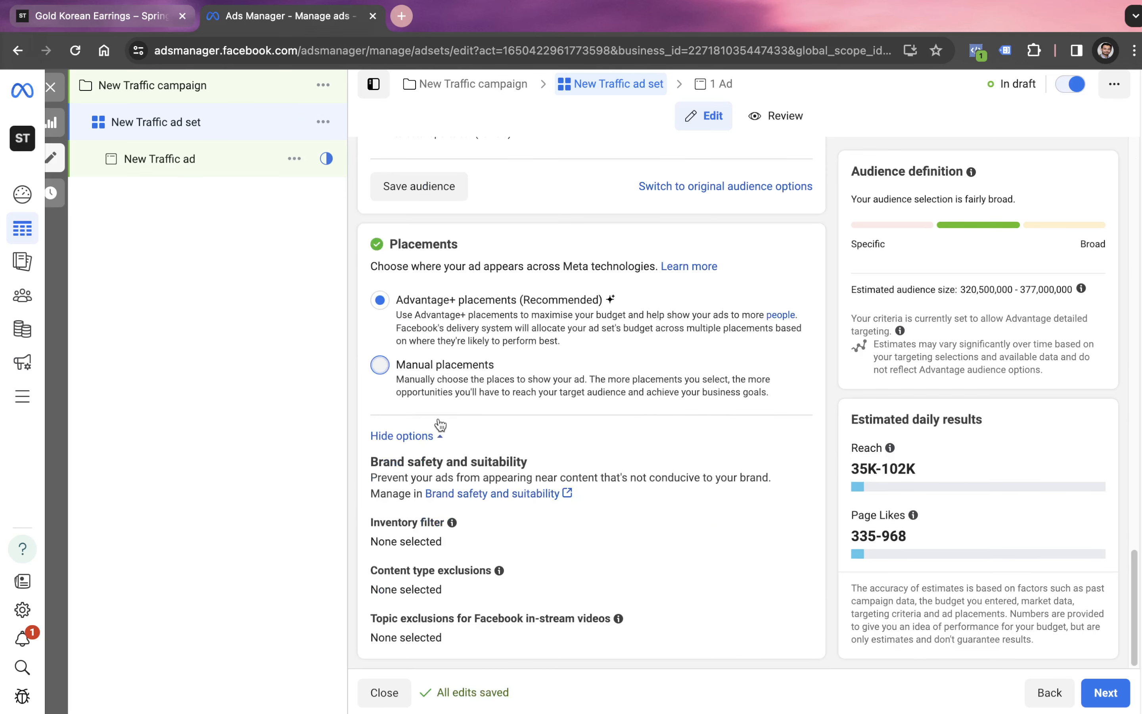
left_click(465, 419)
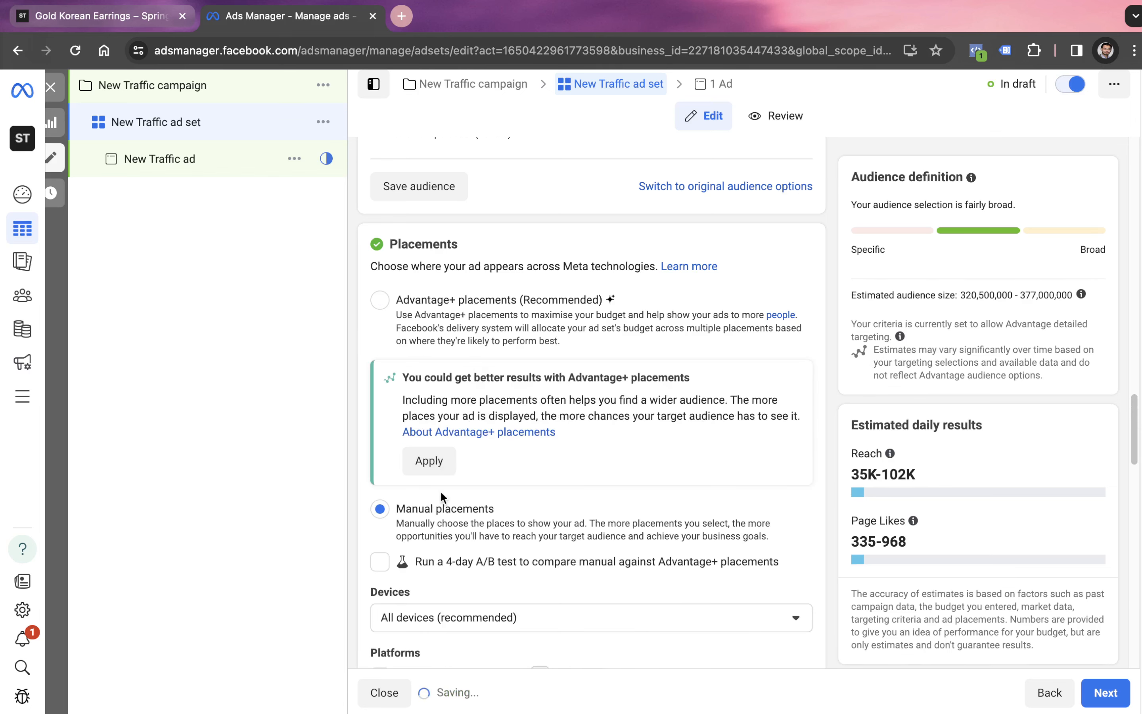
- Look through the ad set's available manual placements and restrict the specific mobile devices and operating systems to Android devices only
scroll(622, 576, "down", 3)
scroll(623, 576, "down", 1)
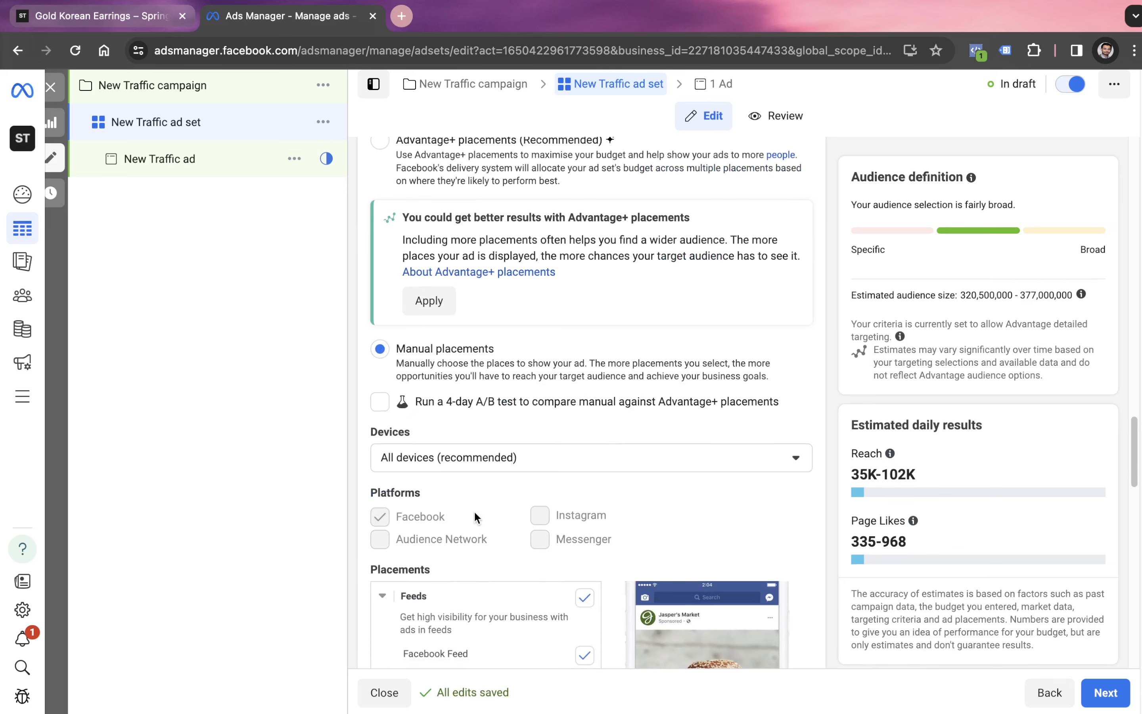
scroll(490, 514, "down", 6)
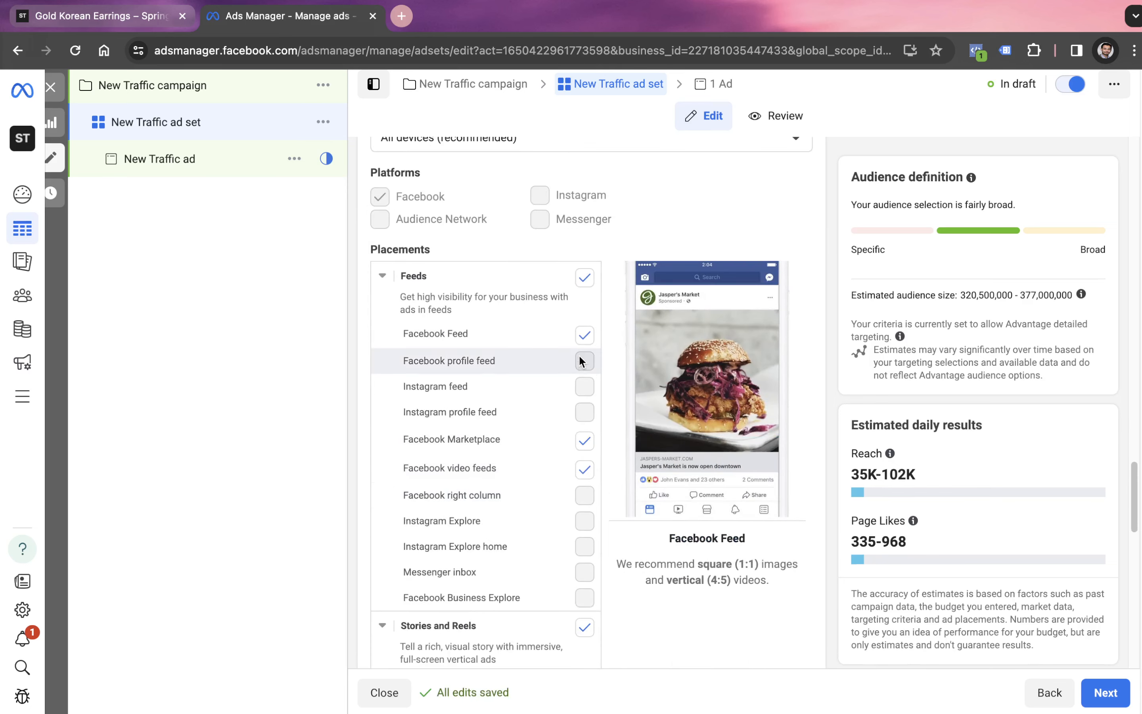
scroll(571, 520, "down", 15)
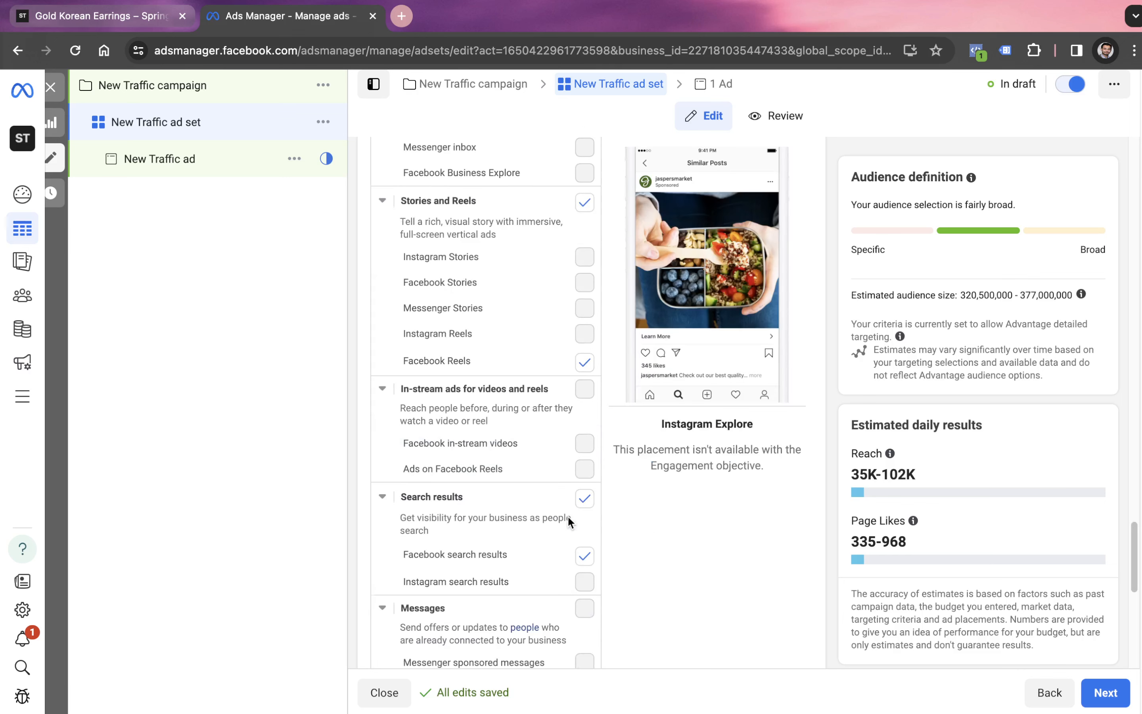
scroll(567, 521, "down", 2)
left_click(470, 357)
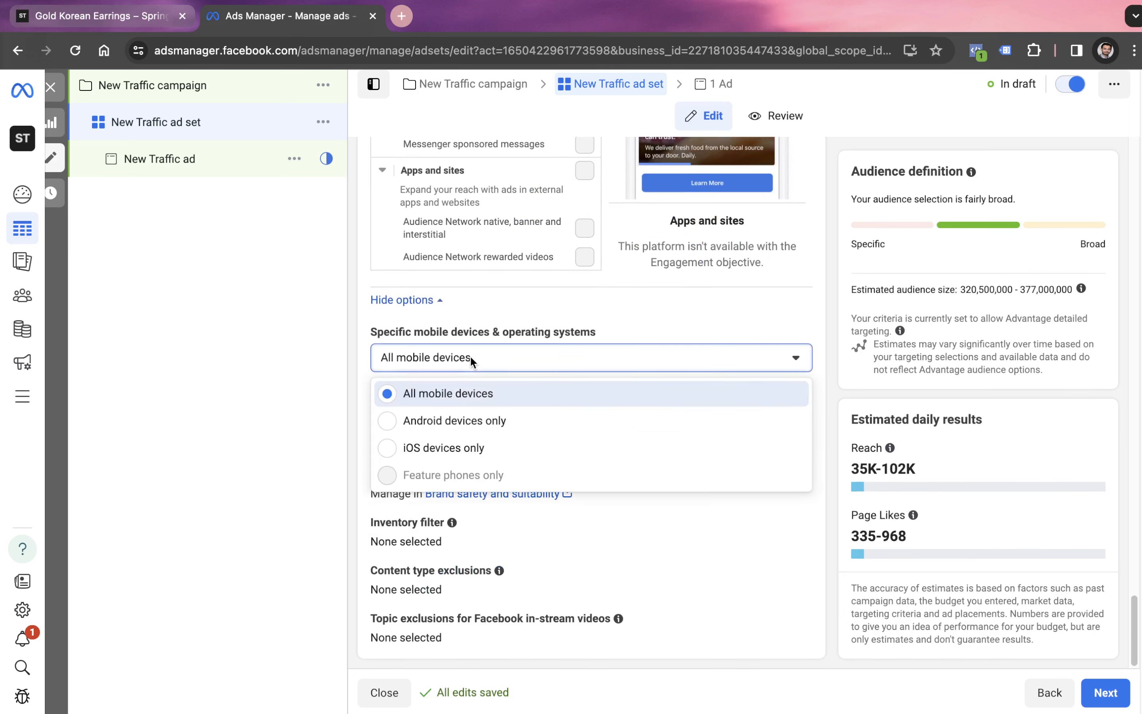
left_click(451, 432)
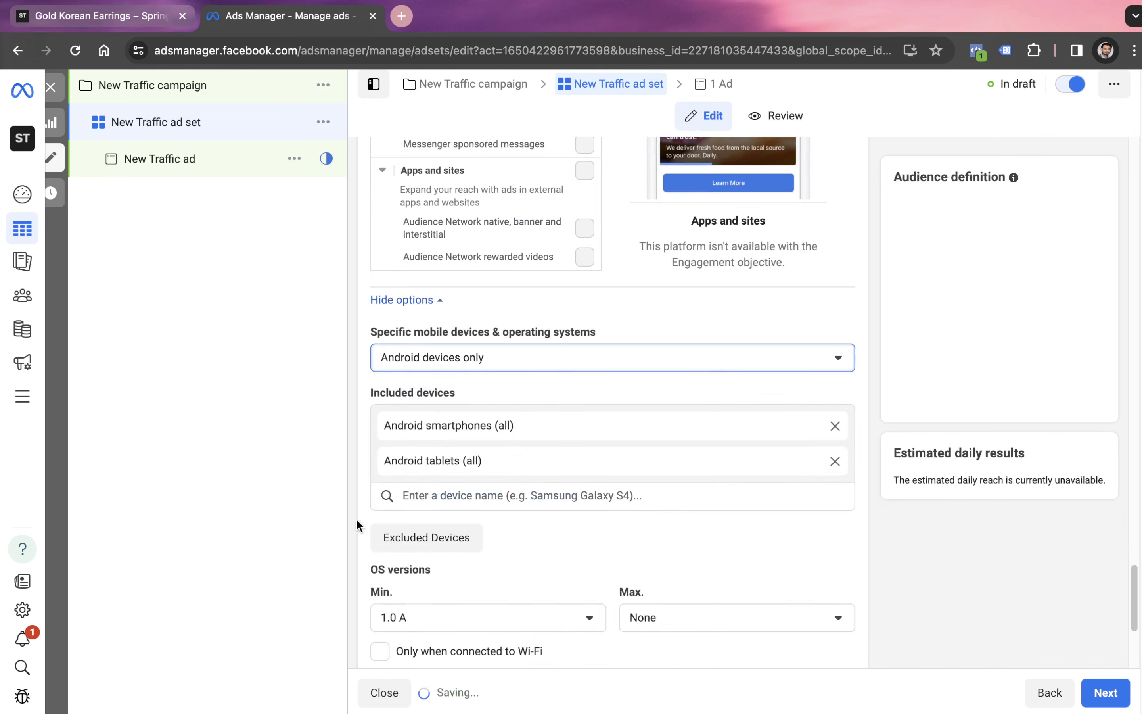
scroll(449, 500, "down", 5)
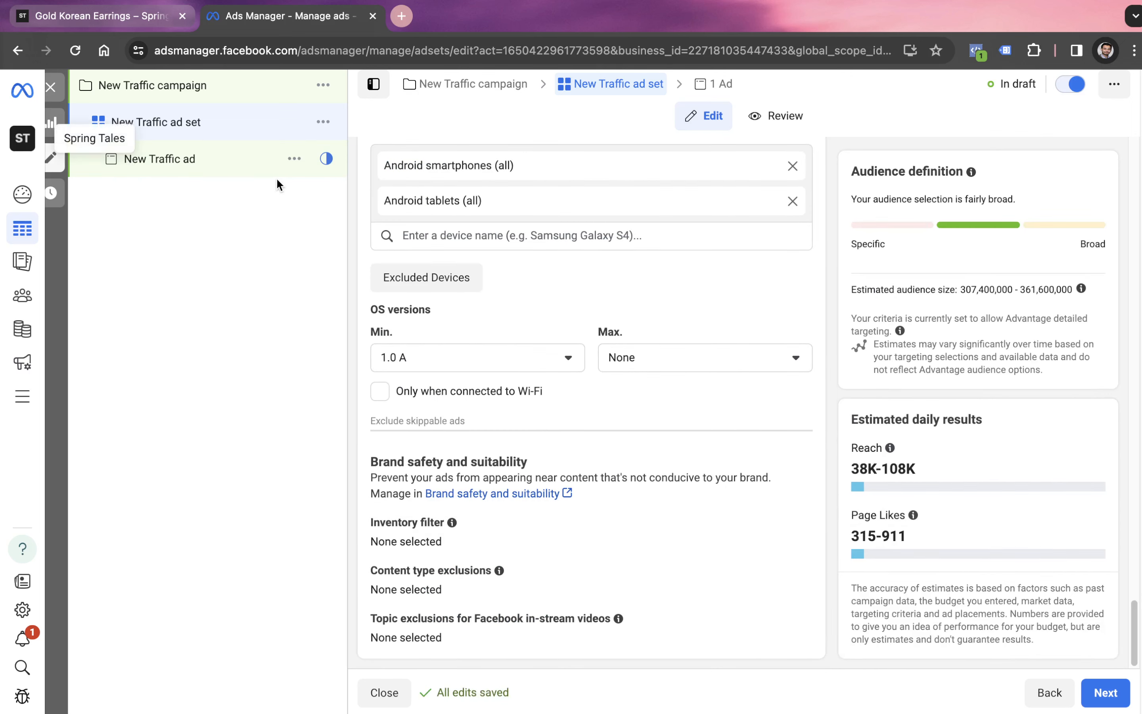
- Check the Campaigns Type spreadsheet briefly and return to the ad set's budget and schedule settings in Ads Manager
key("ctrl+Left")
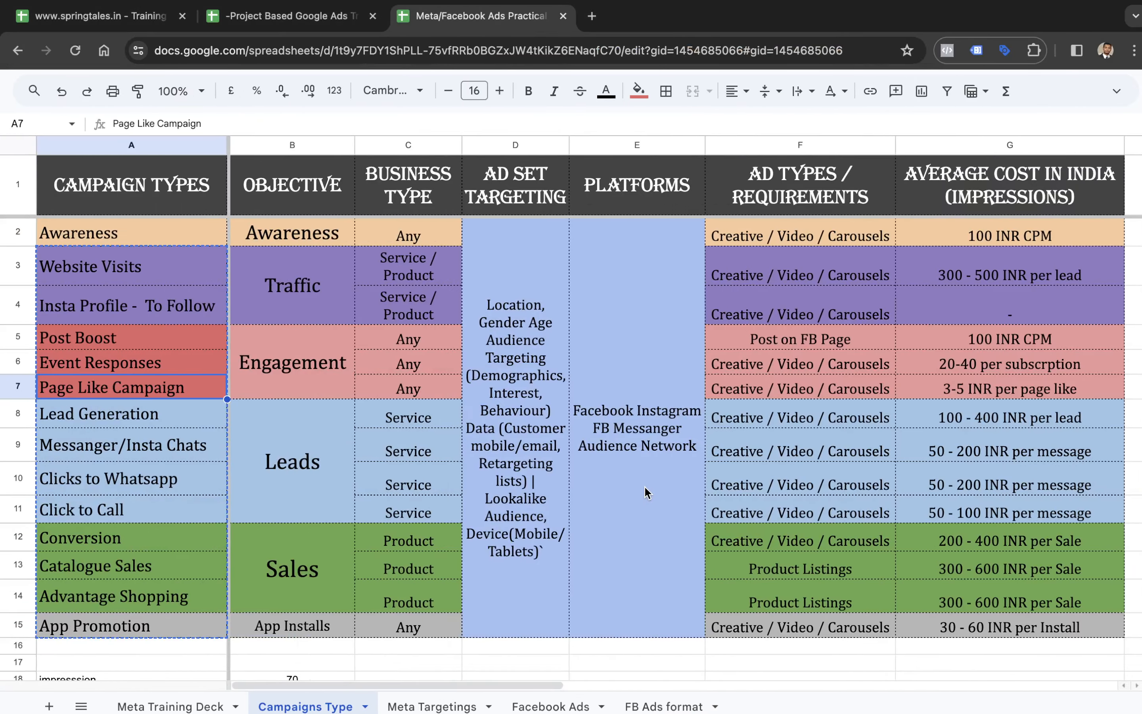
key("ctrl+Right")
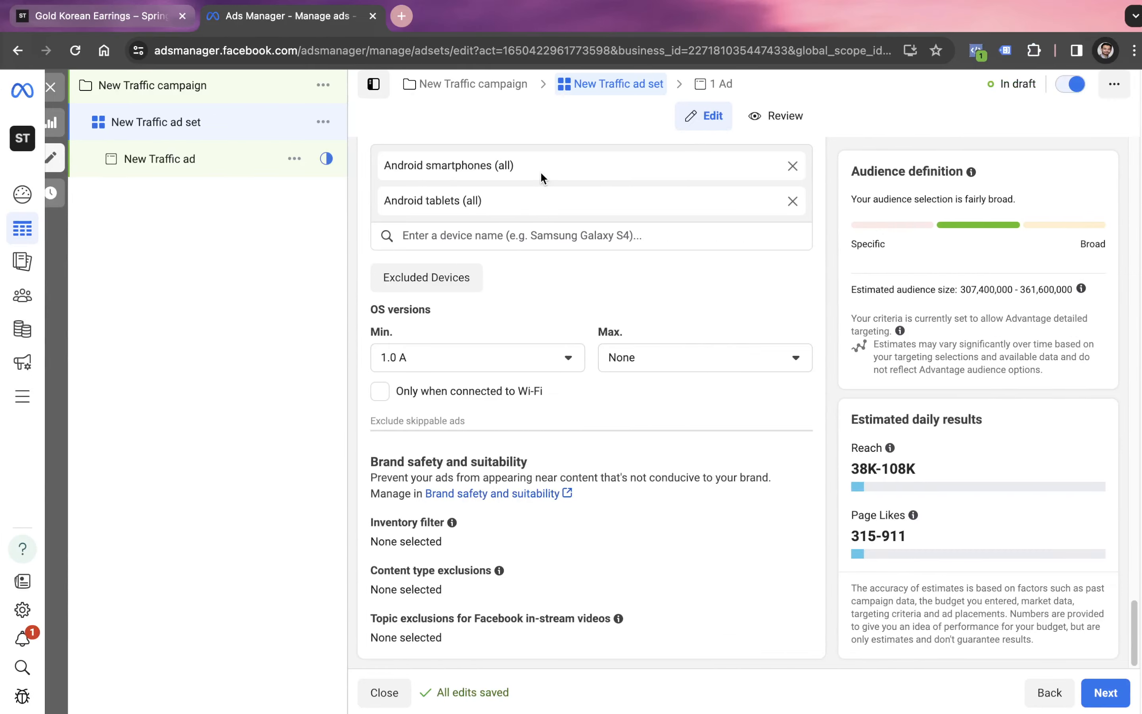
scroll(573, 359, "up", 20)
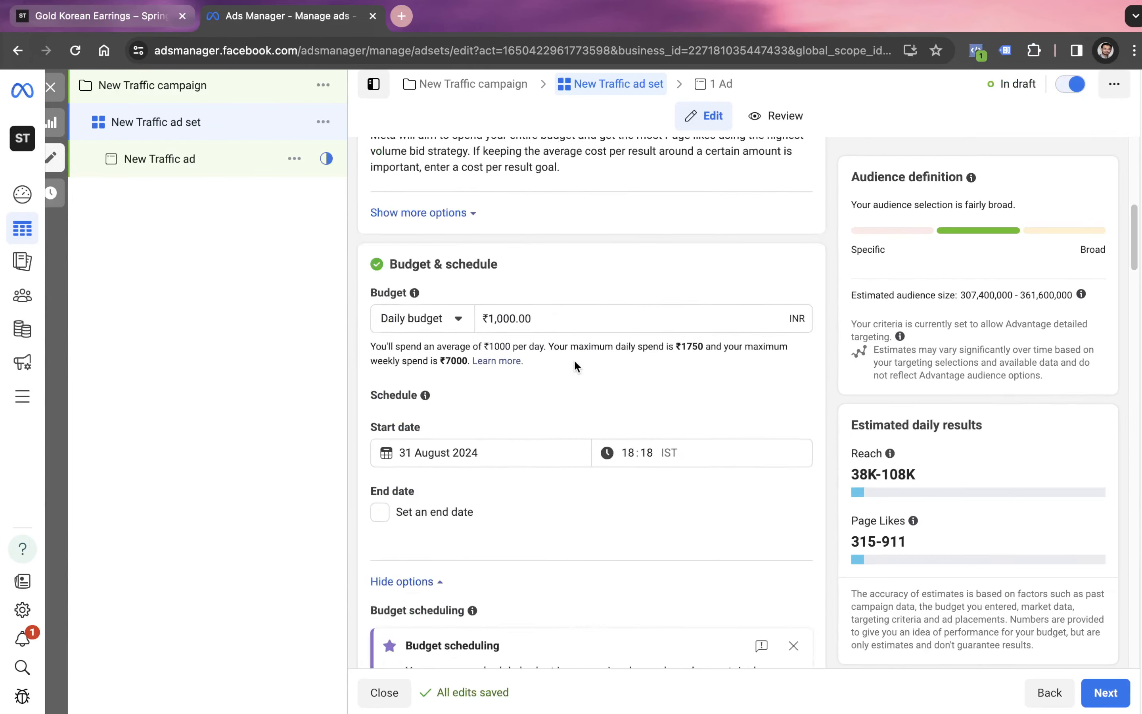
- Switch to the Campaigns Type spreadsheet and review the Event Responses row from its objective through to its average cost
key("ctrl+Left")
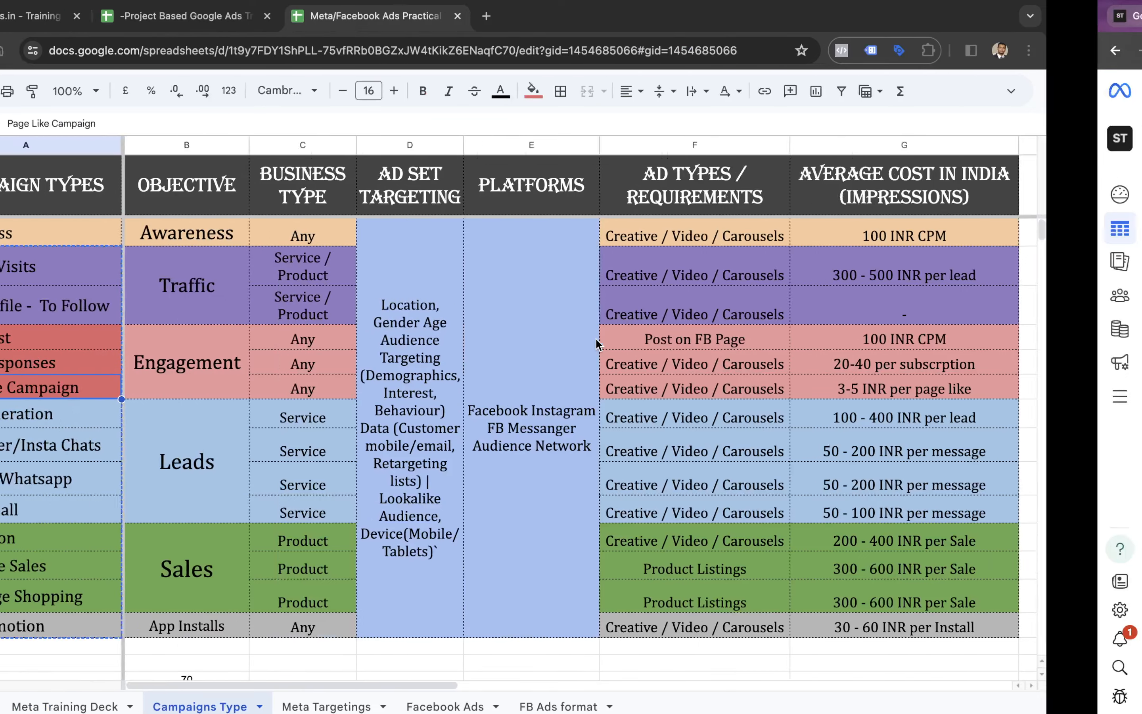
left_click(192, 367)
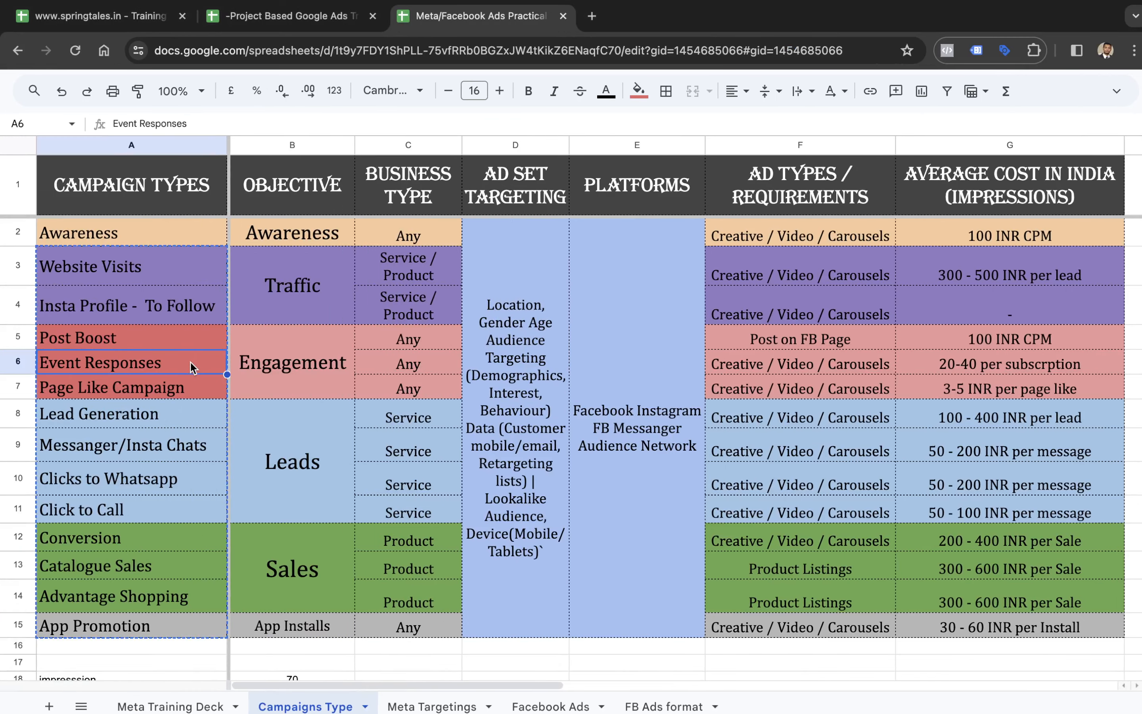
key("Right")
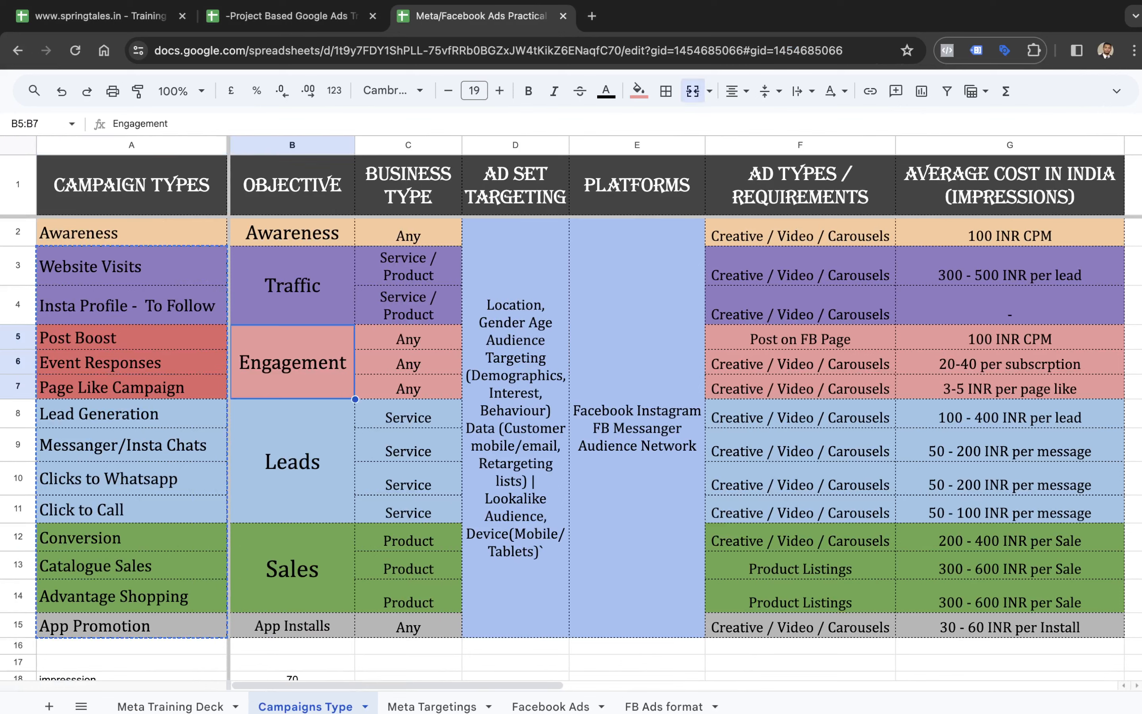
key("Right")
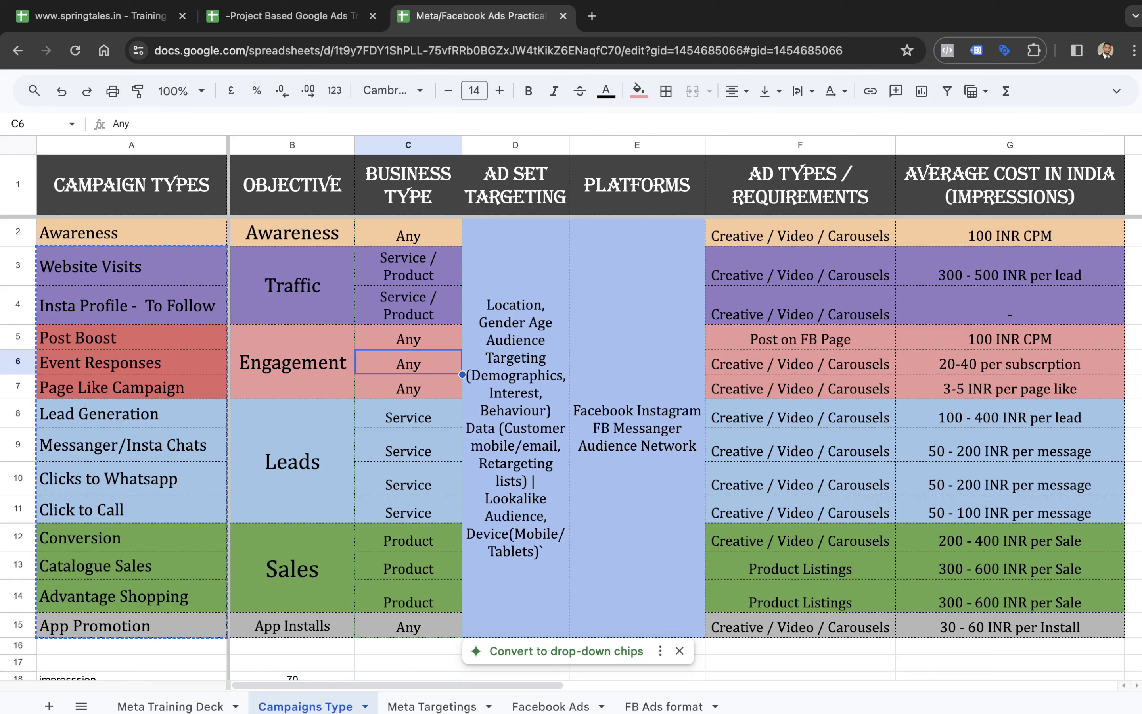
key("Right")
key("Right")
key("Right")
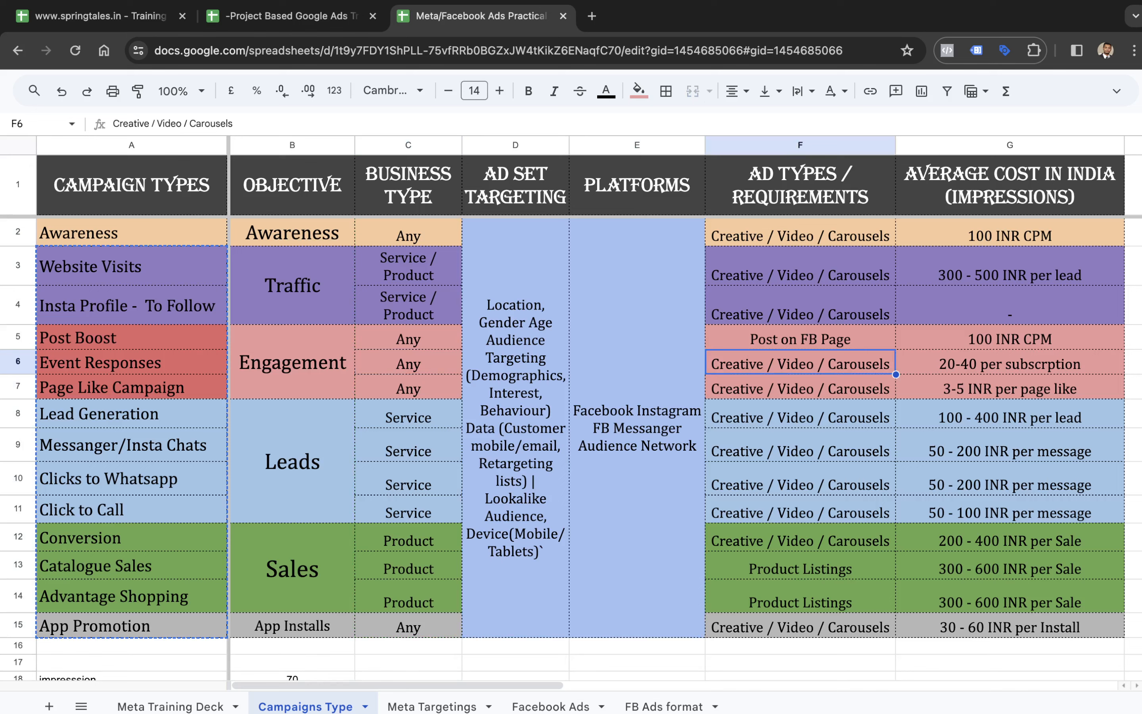
key("Right")
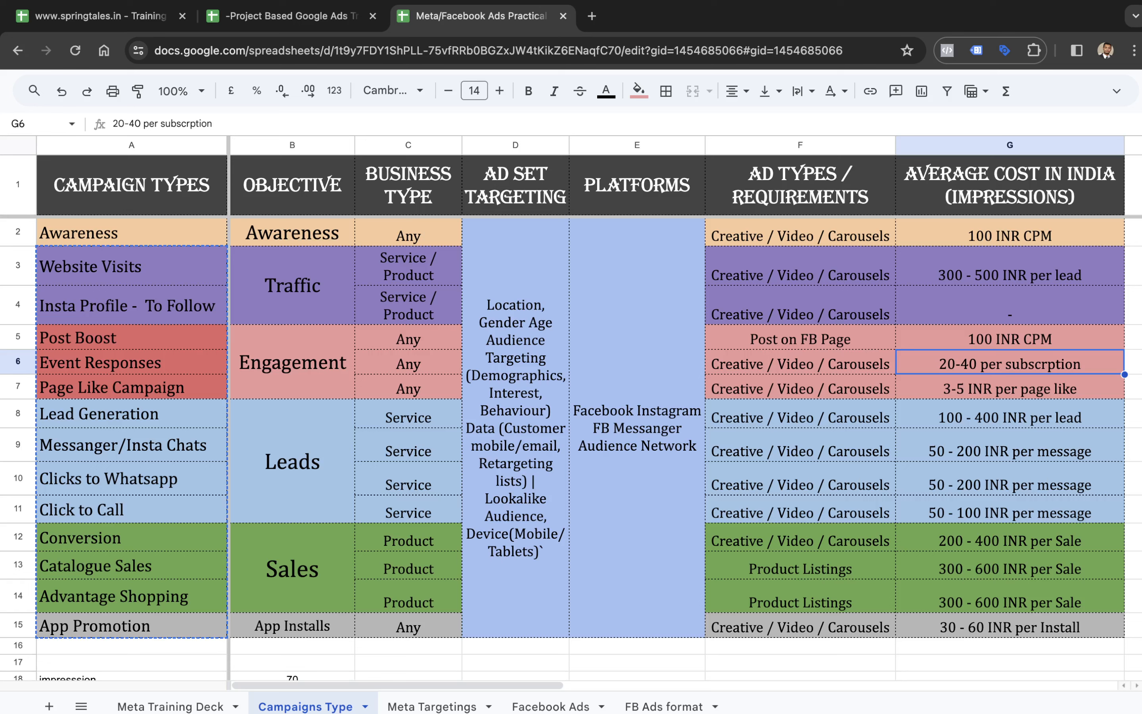
- Compare the average cost of the Page Like Campaign with that of Event Responses
key("Down")
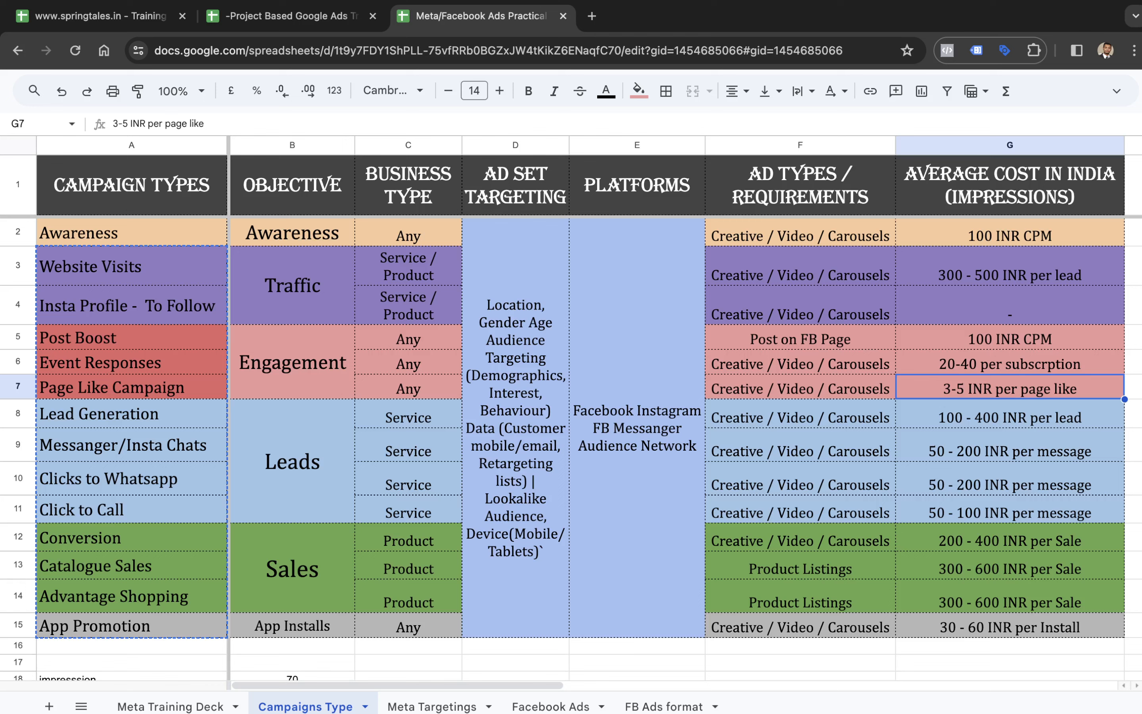
key("Up")
key("Down")
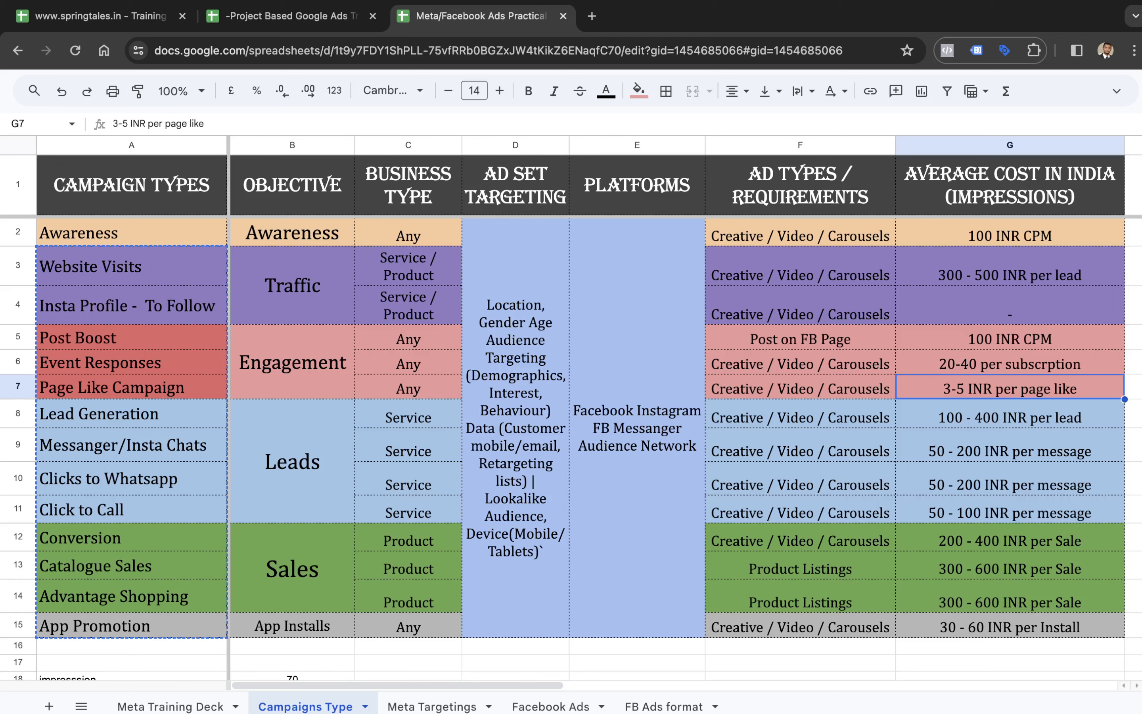